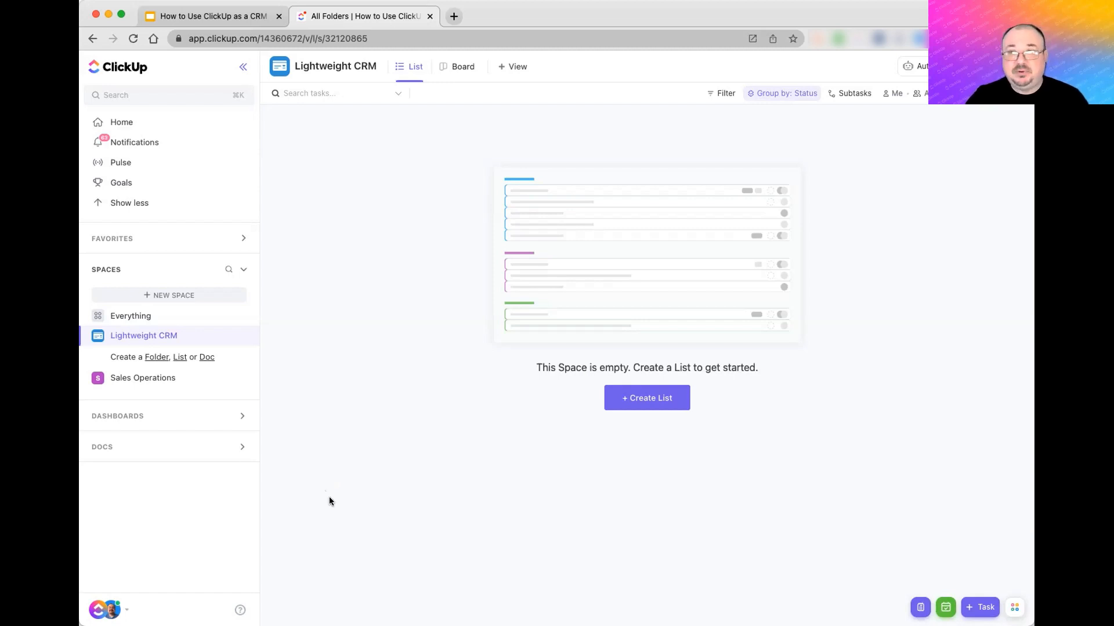
- Open the new, empty Lightweight CRM space from the sidebar
left_click(102, 611)
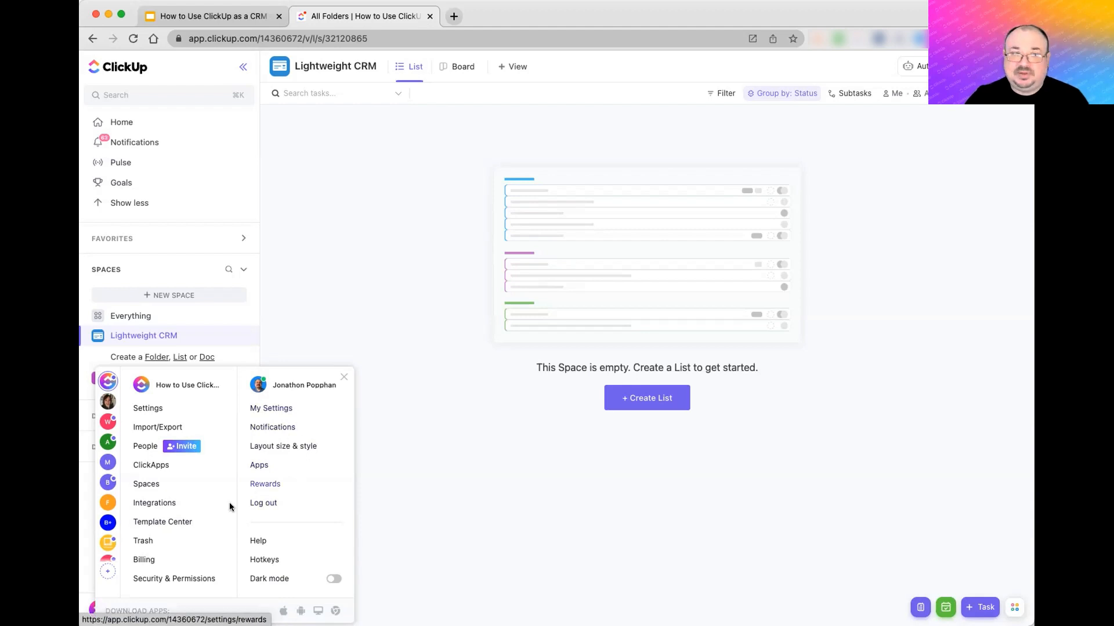
- Open the Template Center from the workspace menu
left_click(174, 521)
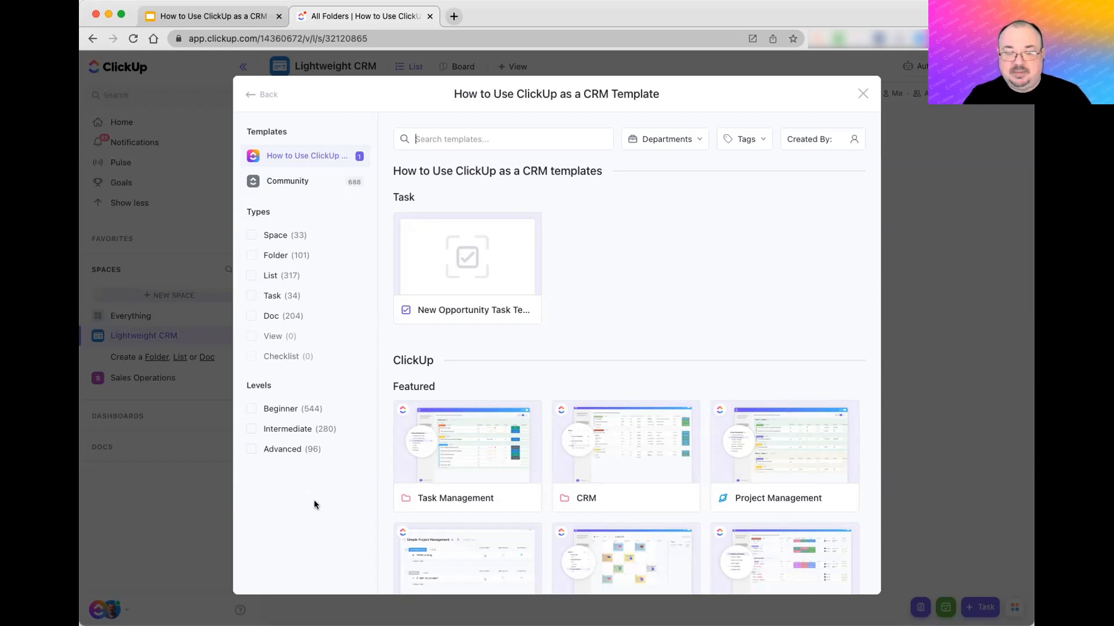
- Search the templates for 'crm' and open the Simple CRM template's details
type("cr")
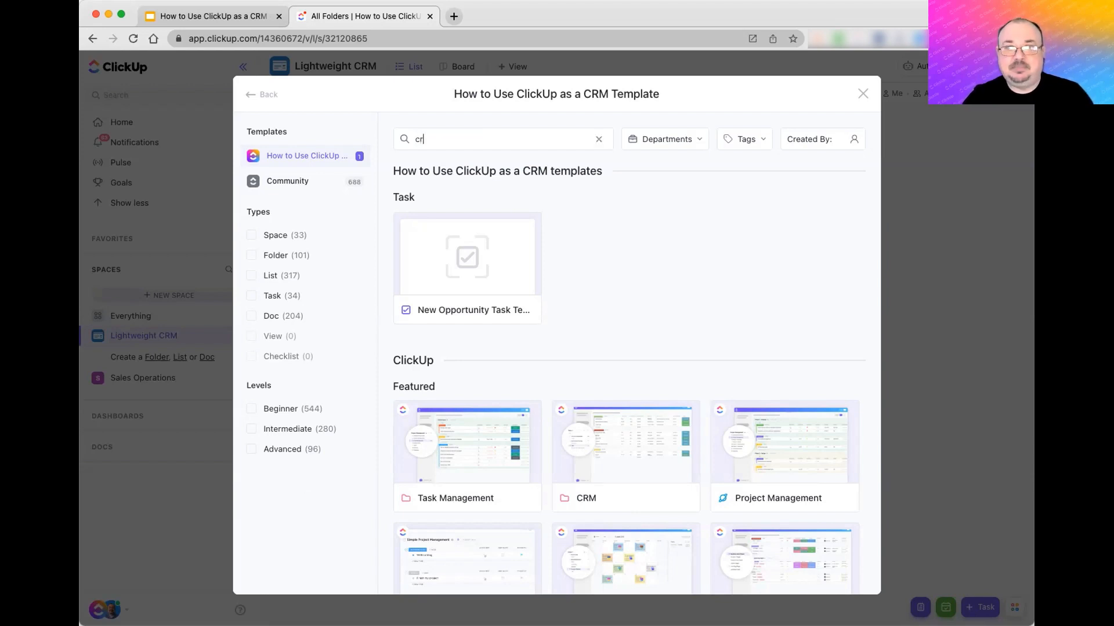
type("m")
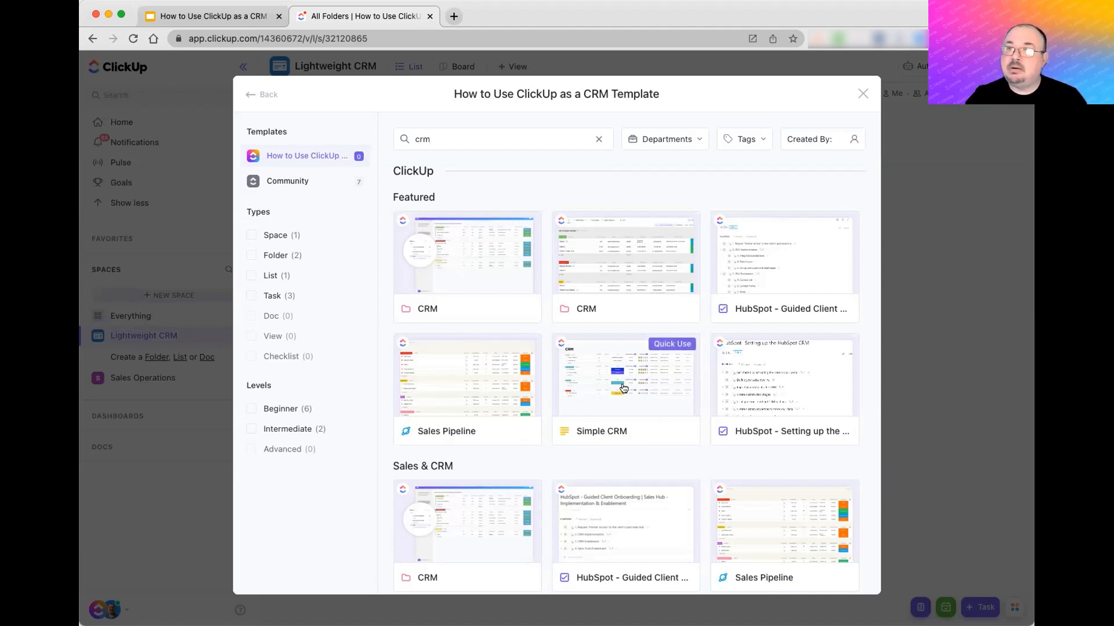
left_click(619, 422)
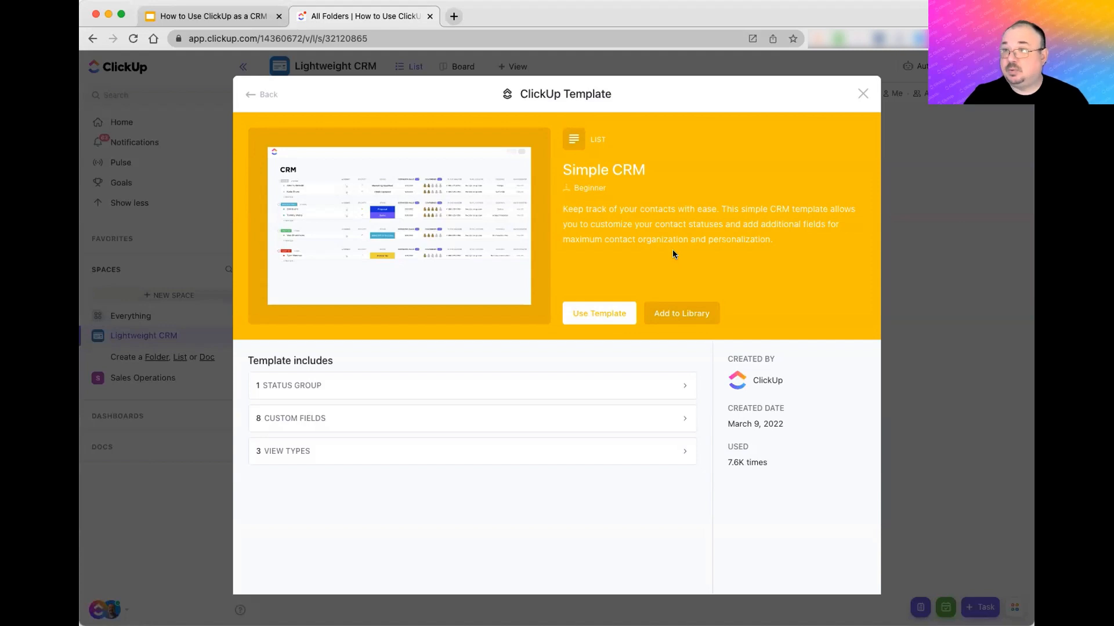
- Review Simple CRM's status group, eight custom fields and three view types, then choose Use Template
left_click(360, 383)
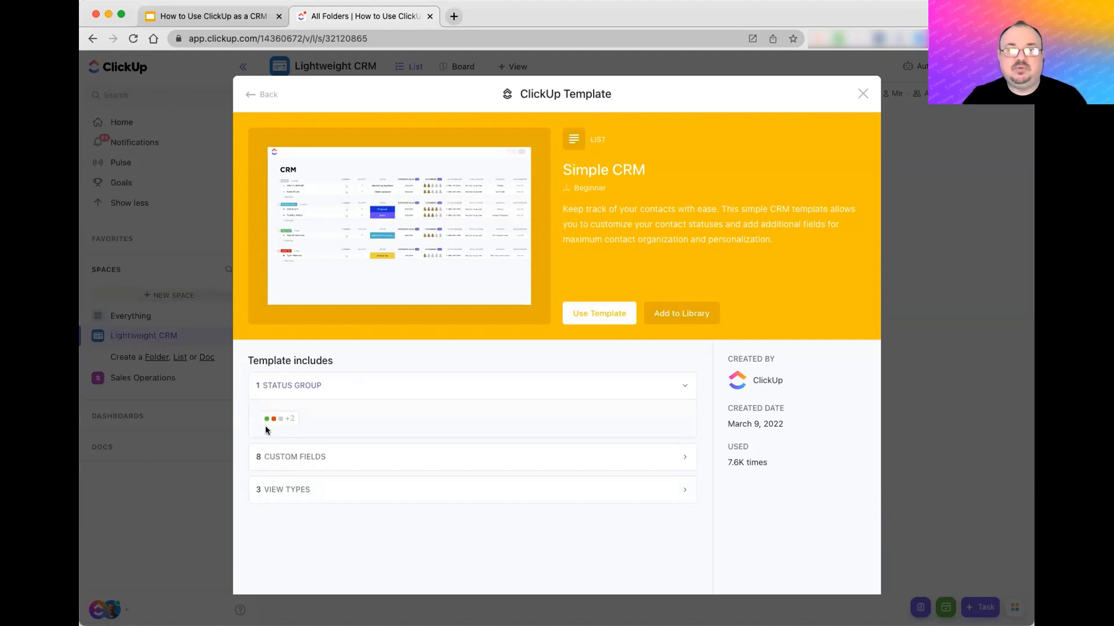
mouse_move(275, 420)
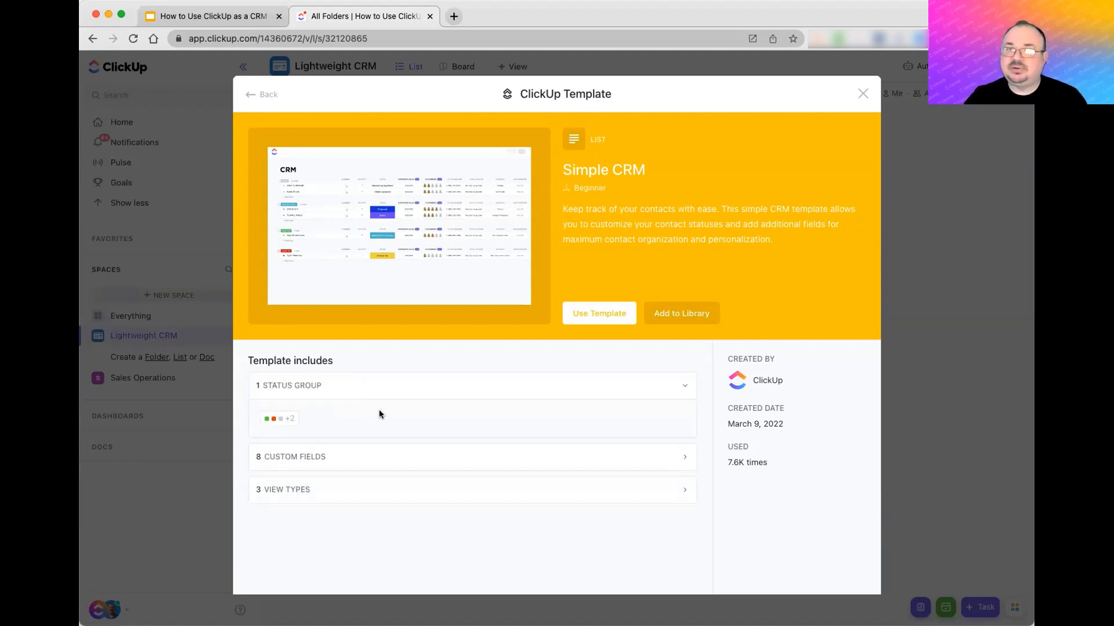
left_click(330, 460)
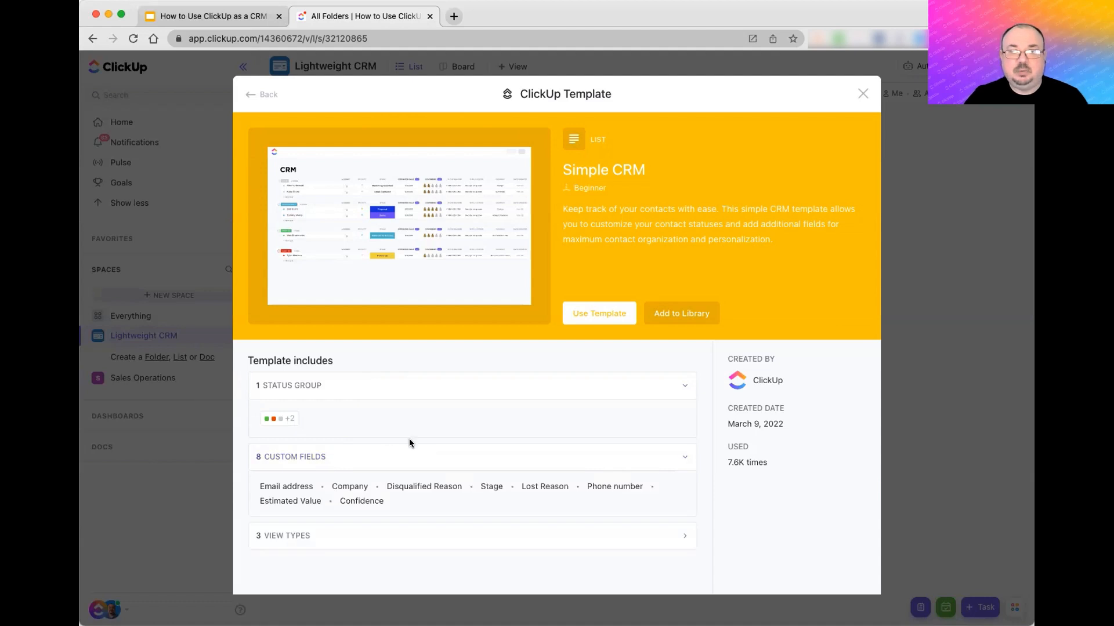
left_click(308, 536)
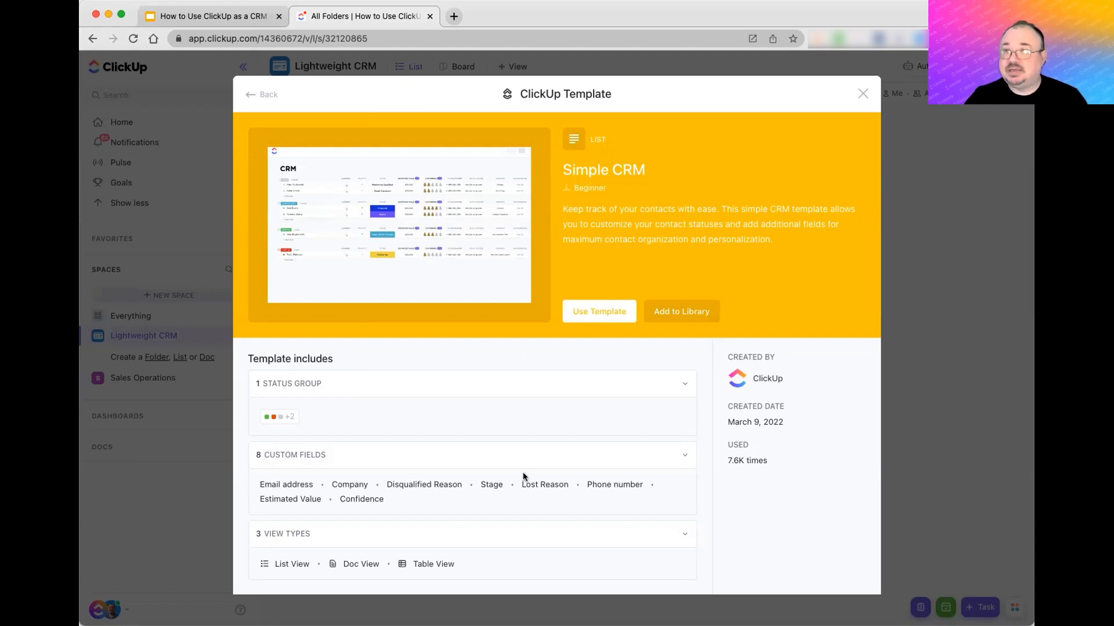
left_click(597, 313)
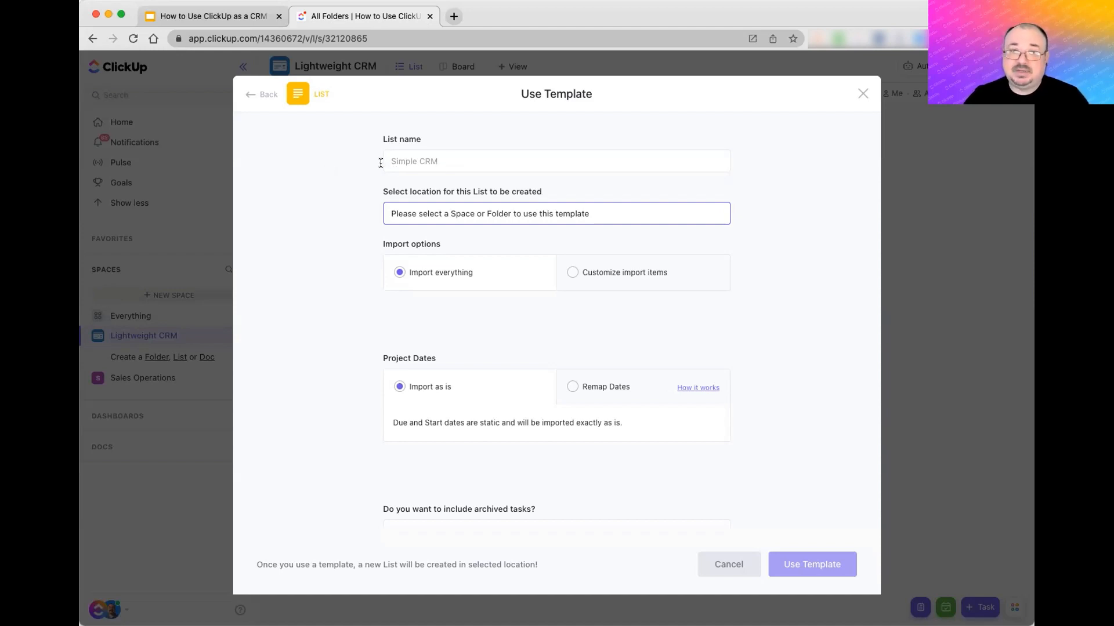
- Name the new list 'My CRM' and place it in the Lightweight CRM space
left_click(515, 160)
type("My CRM")
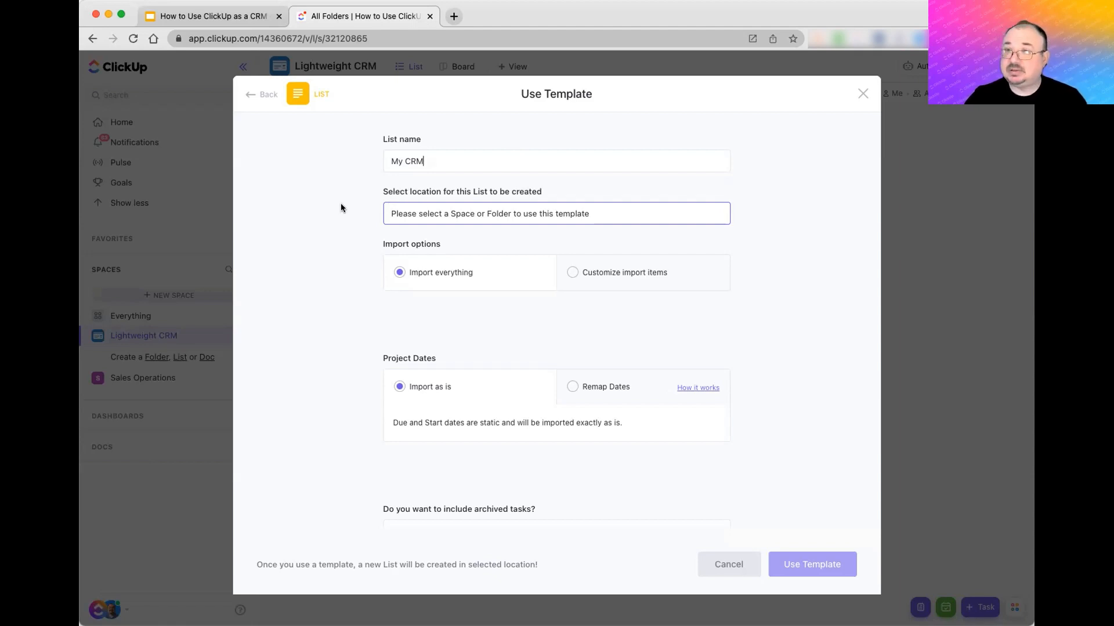
left_click(436, 214)
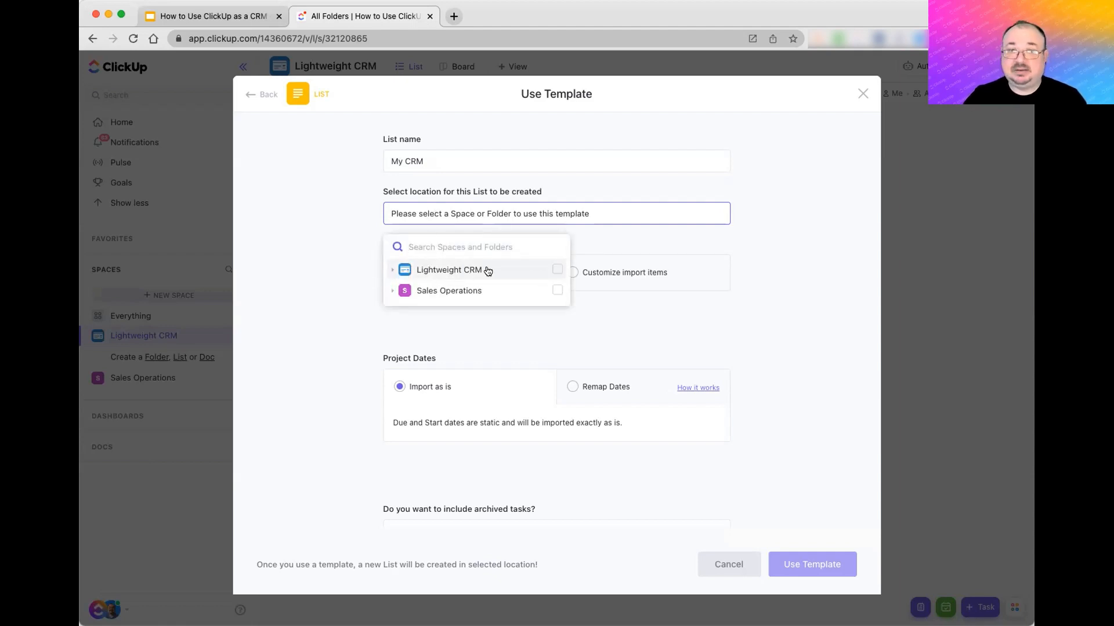
left_click(557, 270)
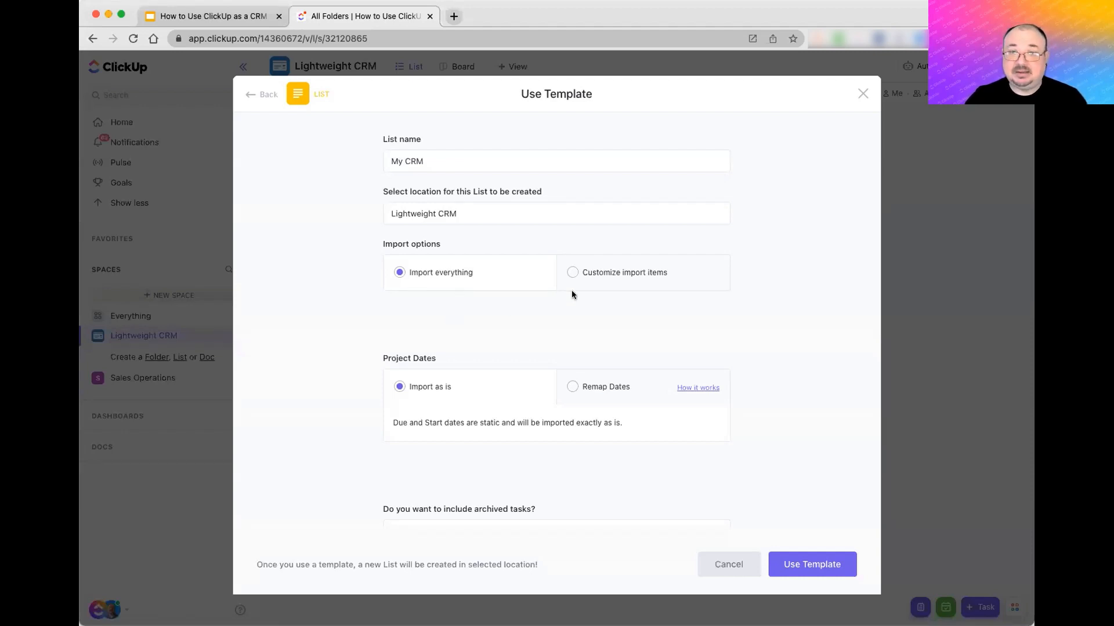
- Keep Import everything selected and choose Remap Dates for the template's task dates
left_click(617, 277)
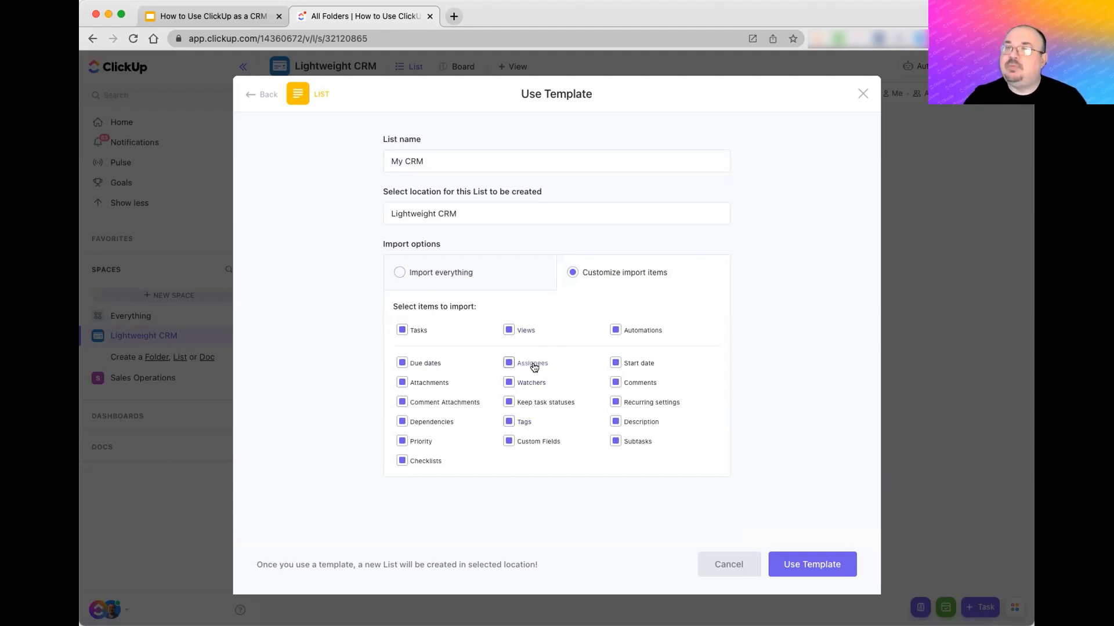
left_click(462, 273)
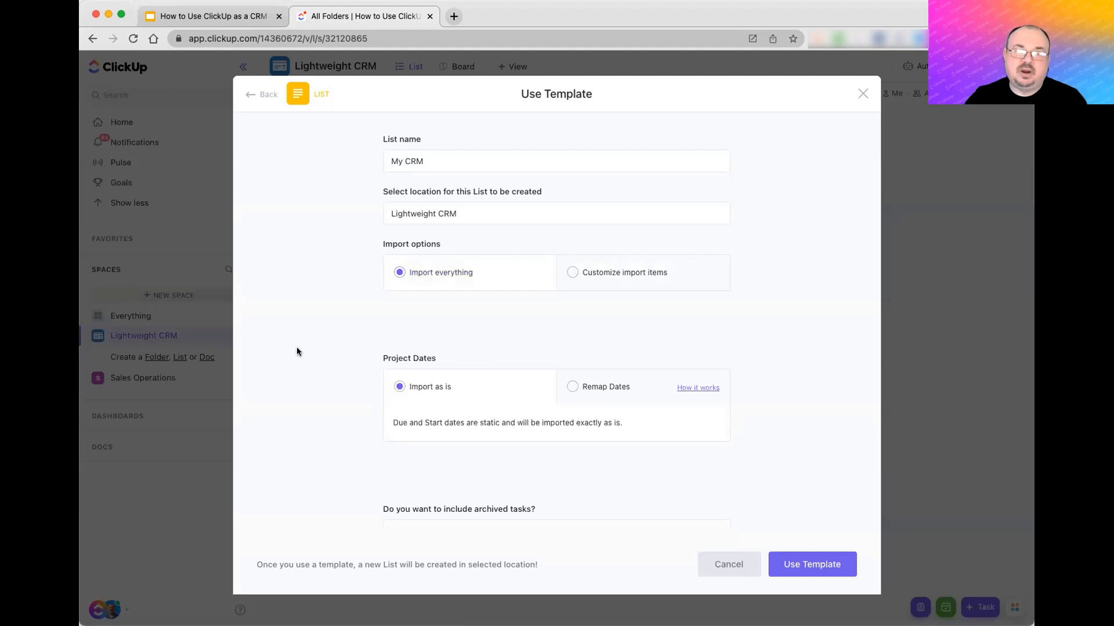
scroll(297, 347, "down", 2)
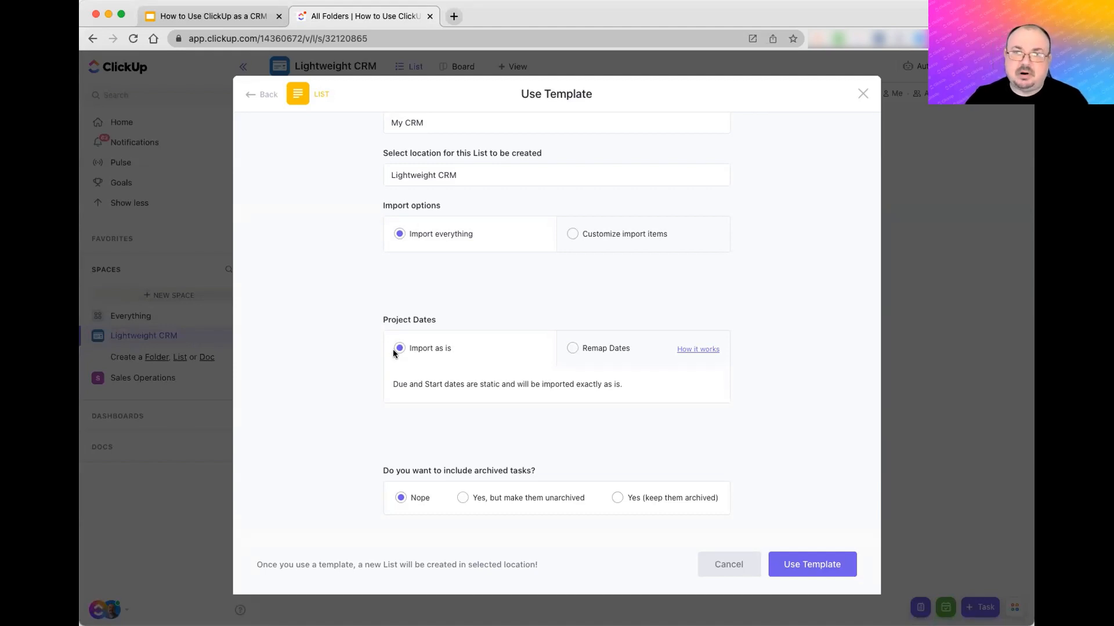
left_click(600, 349)
- Remap dates to start today (Oct 5), skipping weekends with all tasks open, and create the list
scroll(361, 402, "down", 3)
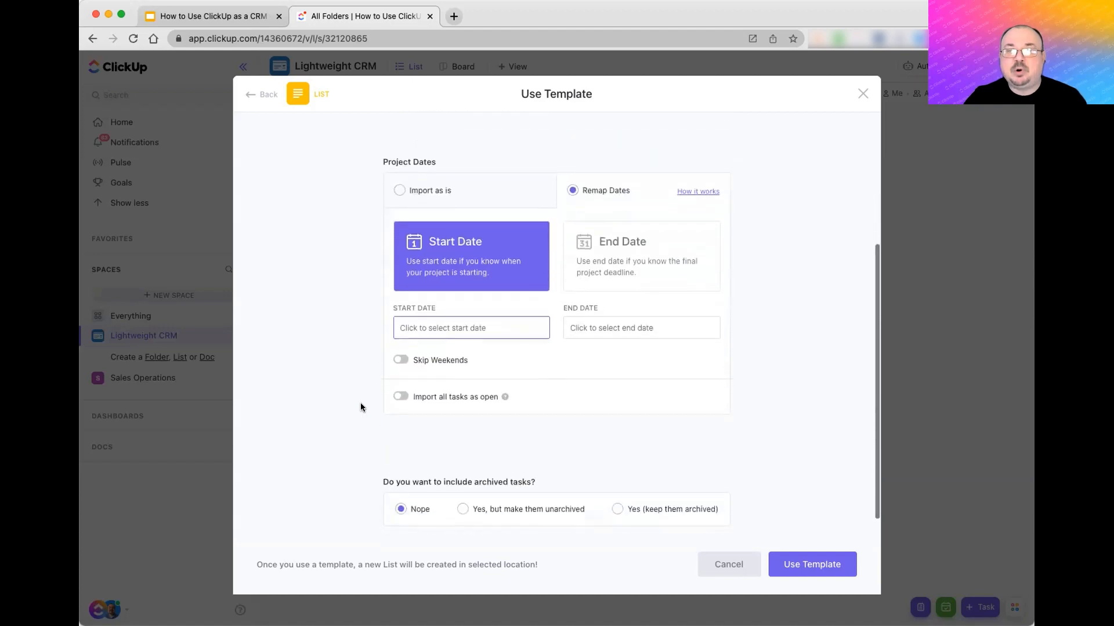
left_click(440, 322)
left_click(555, 438)
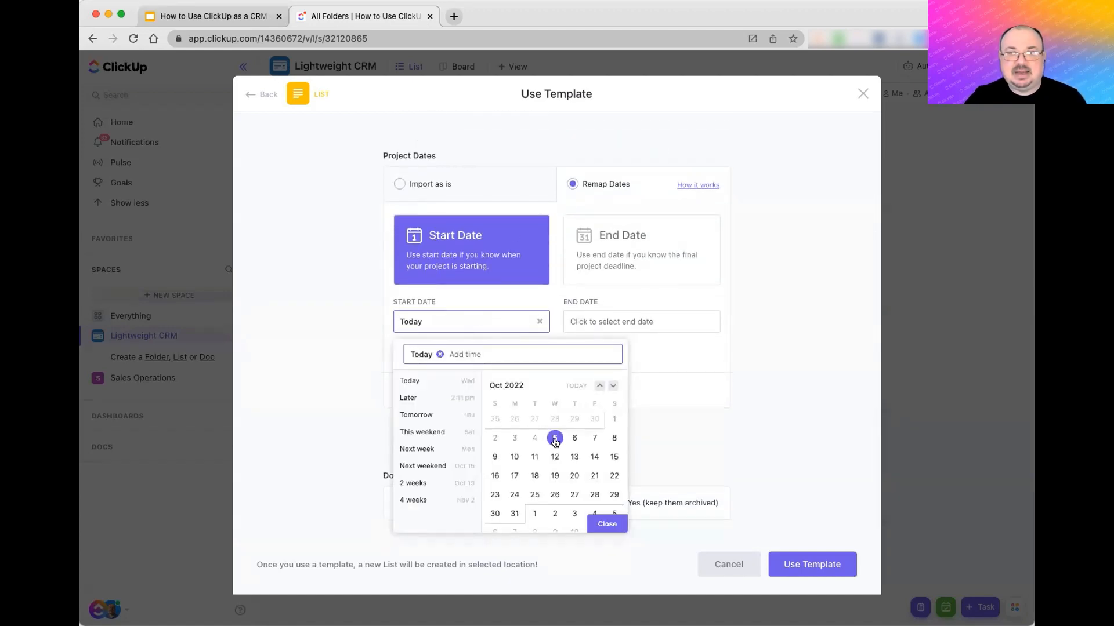
left_click(318, 443)
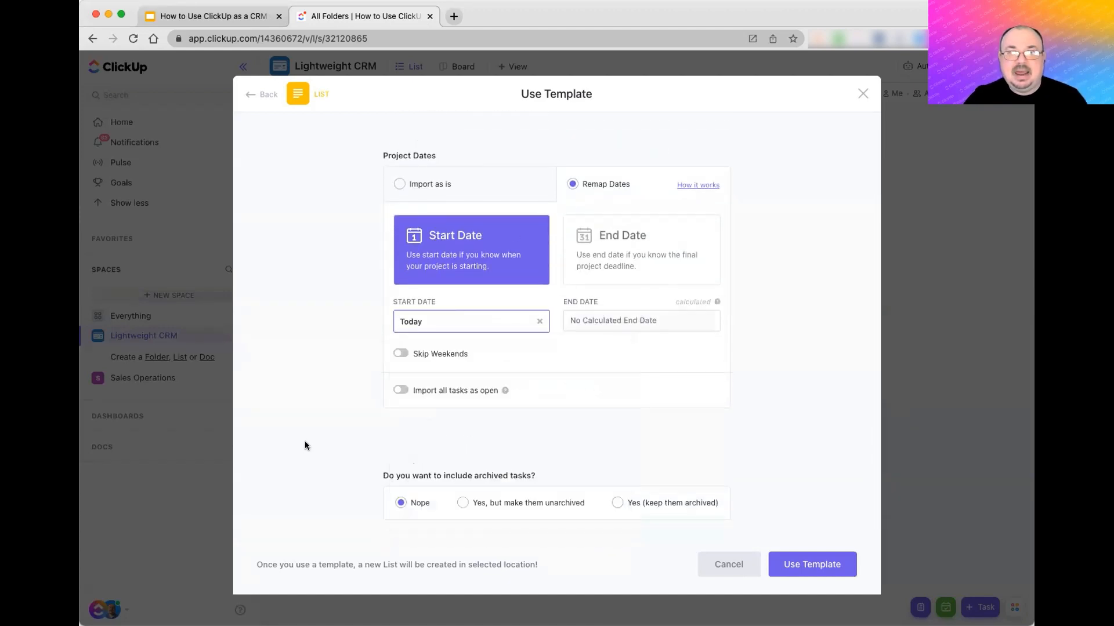
left_click(400, 354)
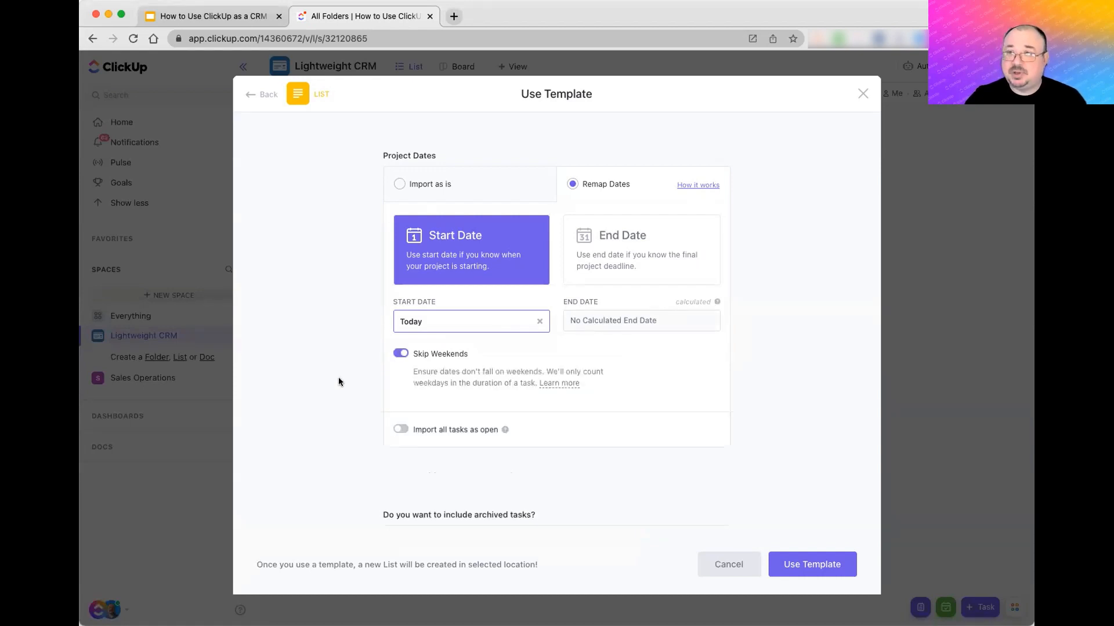
left_click(401, 430)
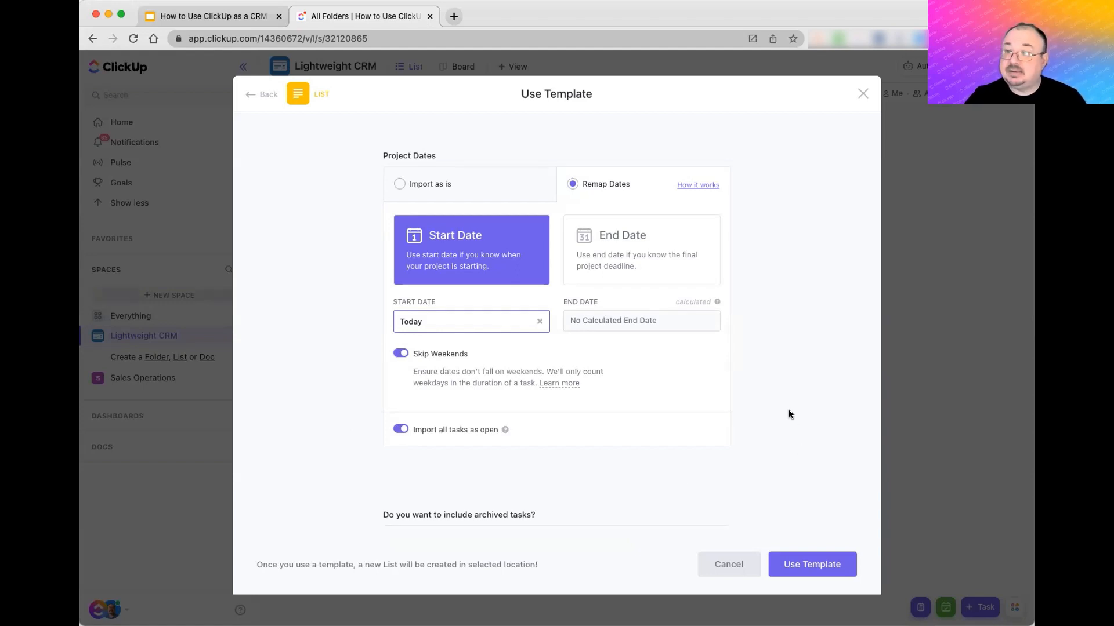
left_click(815, 565)
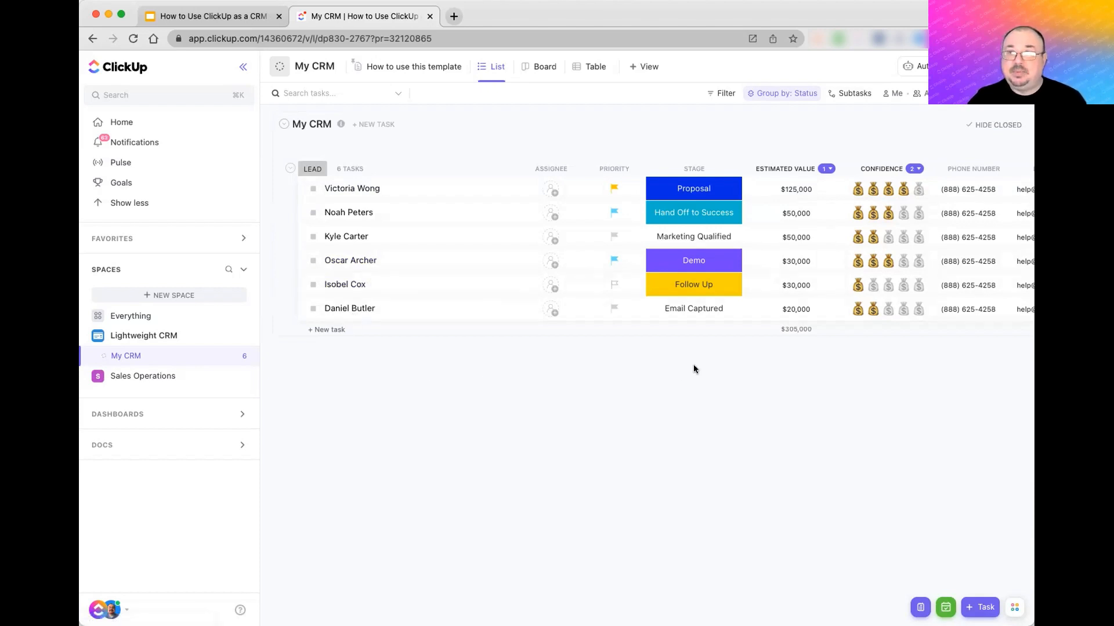
scroll(693, 366, "right", 5)
scroll(693, 367, "left", 5)
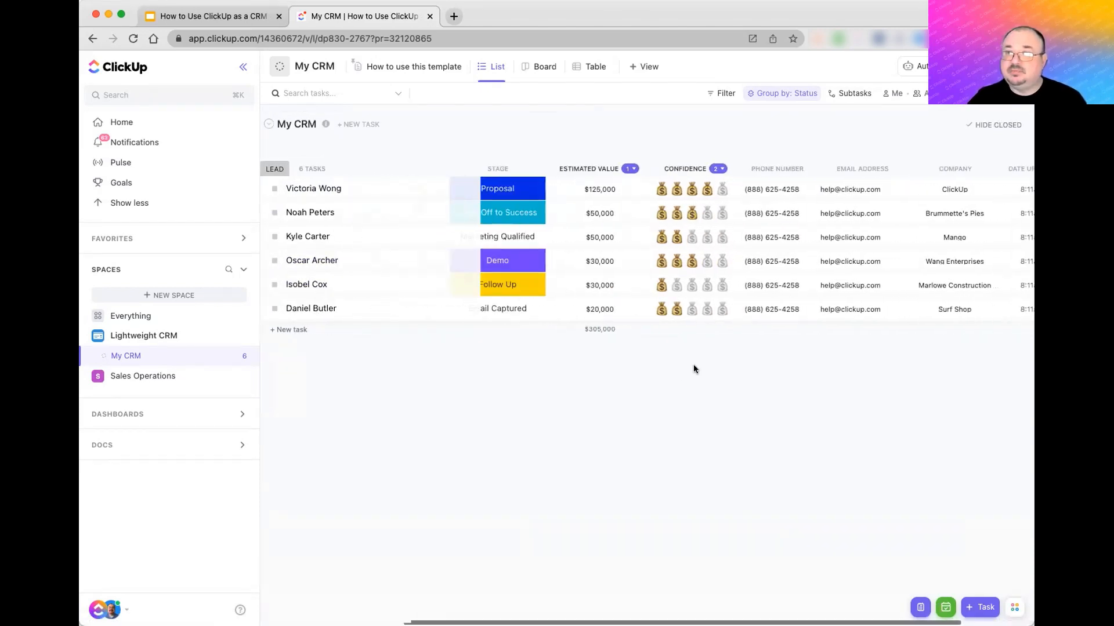
scroll(694, 366, "left", 1)
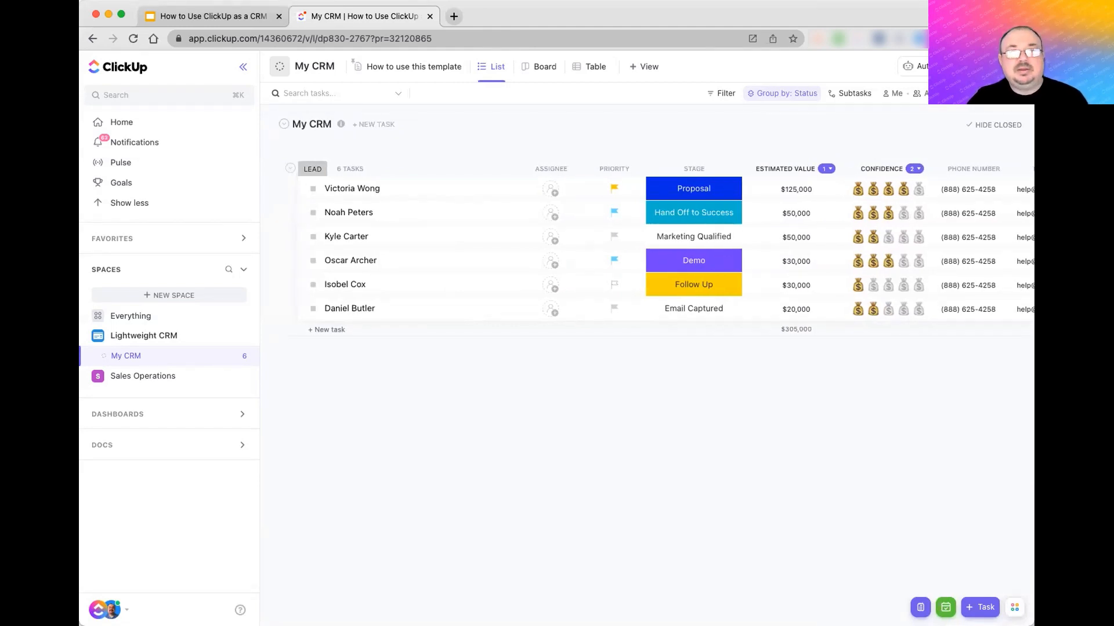
- Open the 'How to use this template' guide and scroll through its explanations of statuses and fields
left_click(412, 72)
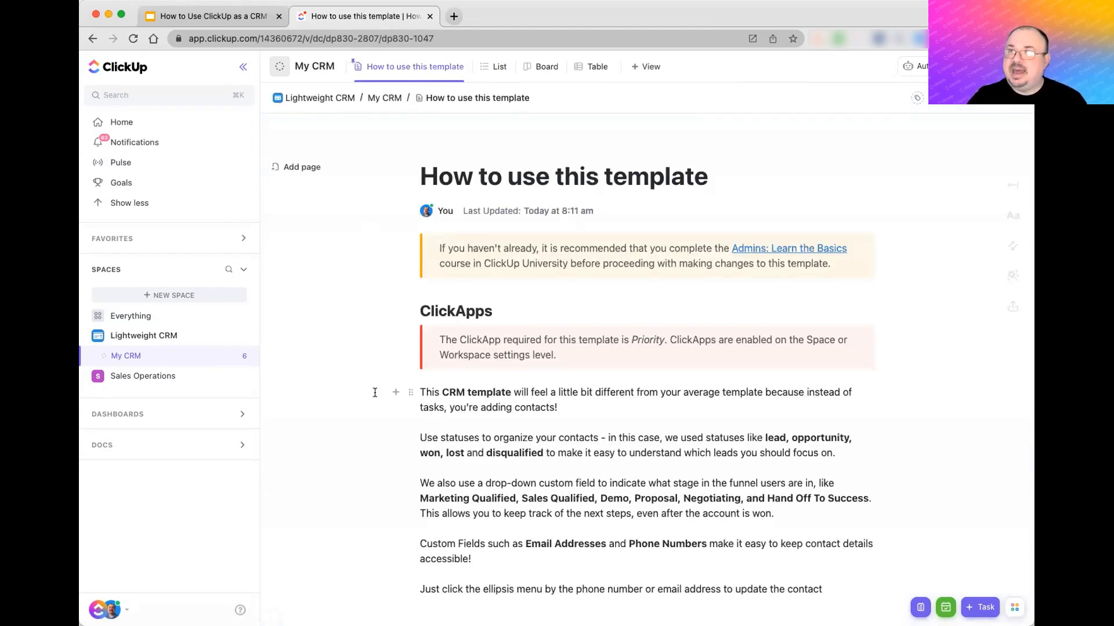
scroll(374, 392, "down", 5)
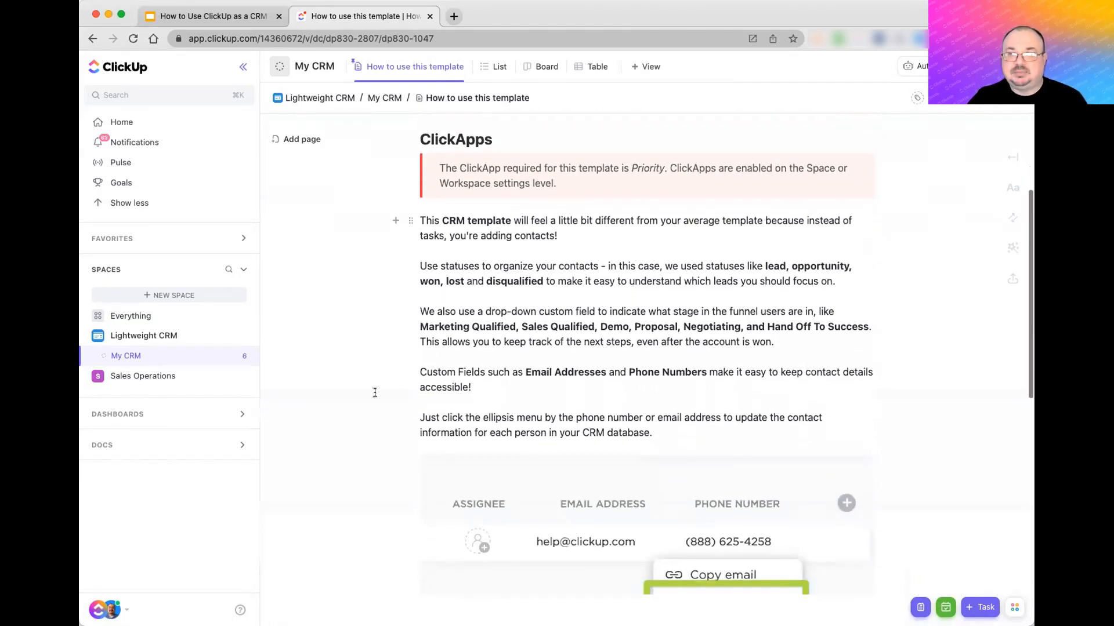
scroll(375, 392, "down", 8)
scroll(375, 393, "down", 5)
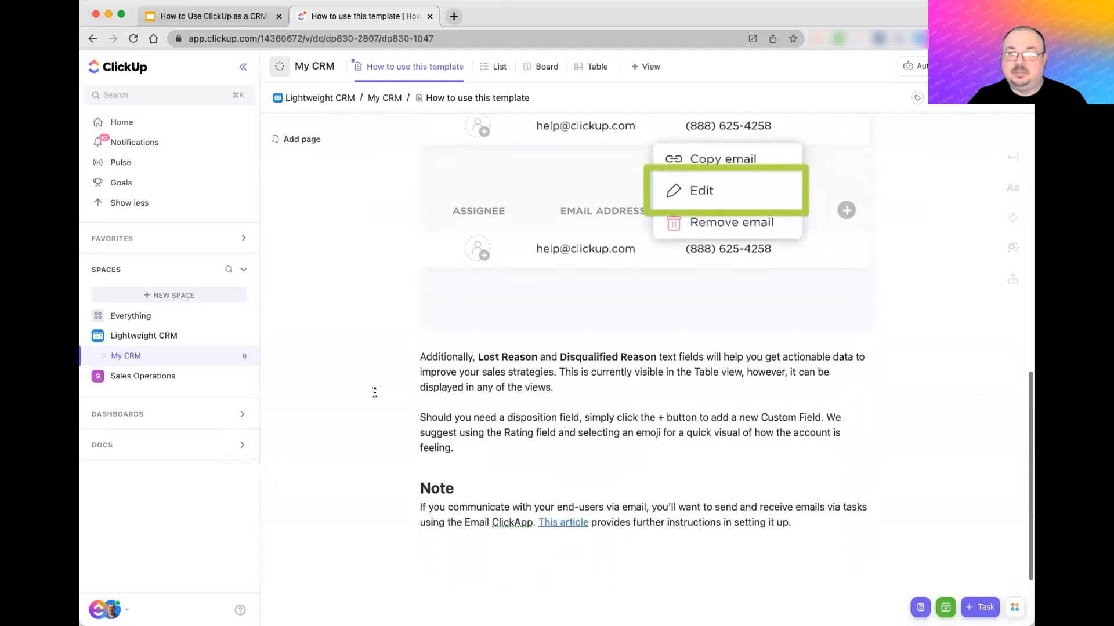
scroll(375, 393, "up", 18)
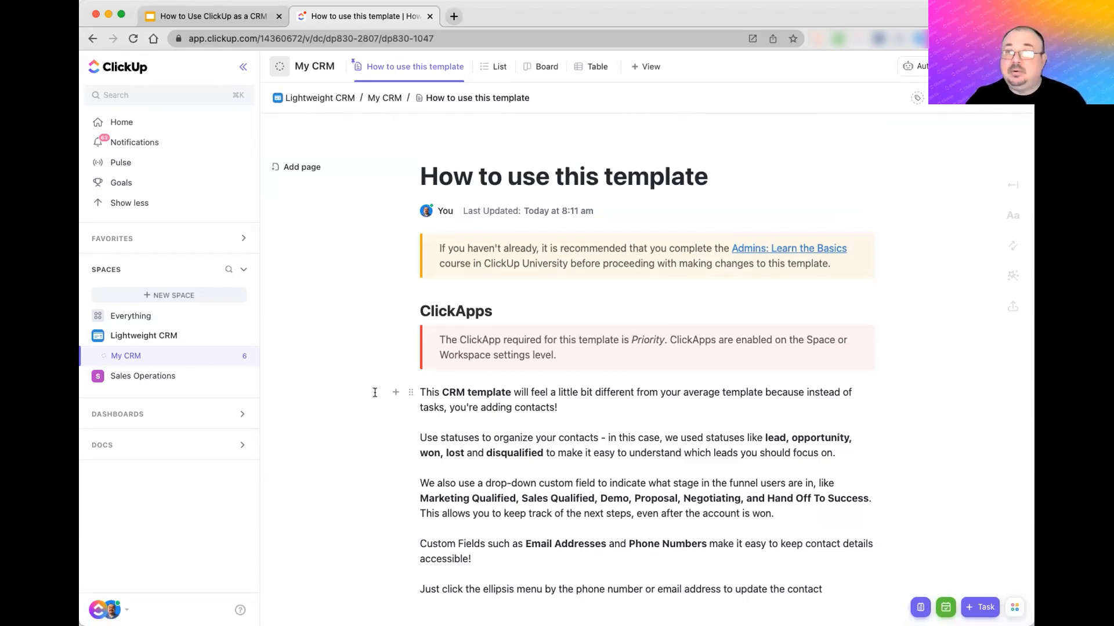
- Unpin the guide view and switch to the My CRM List view of leads
left_click(460, 67)
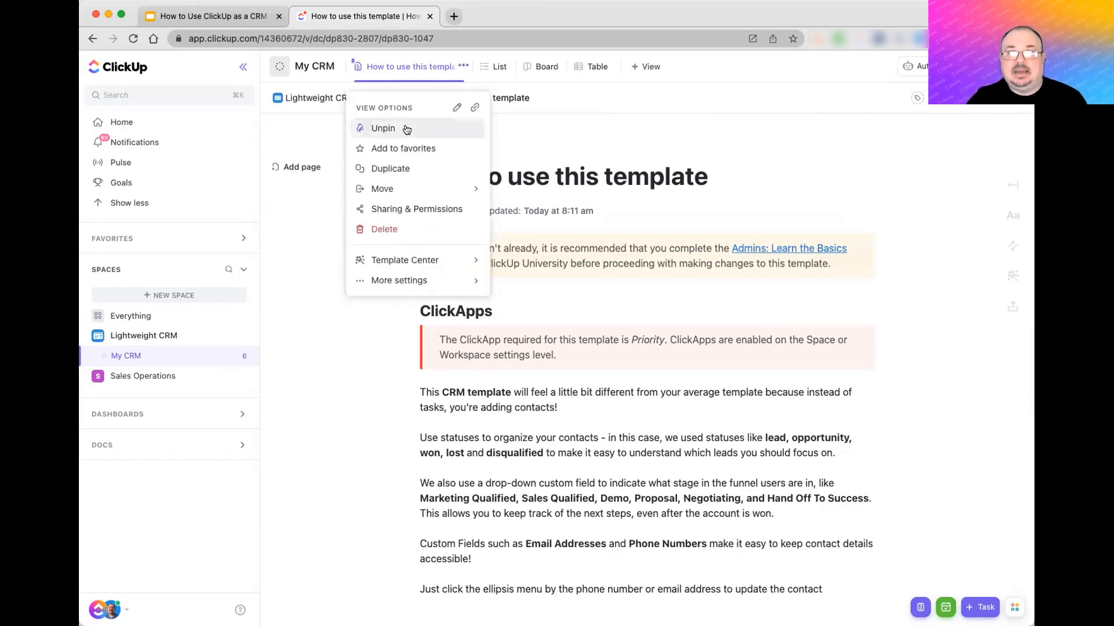
left_click(376, 127)
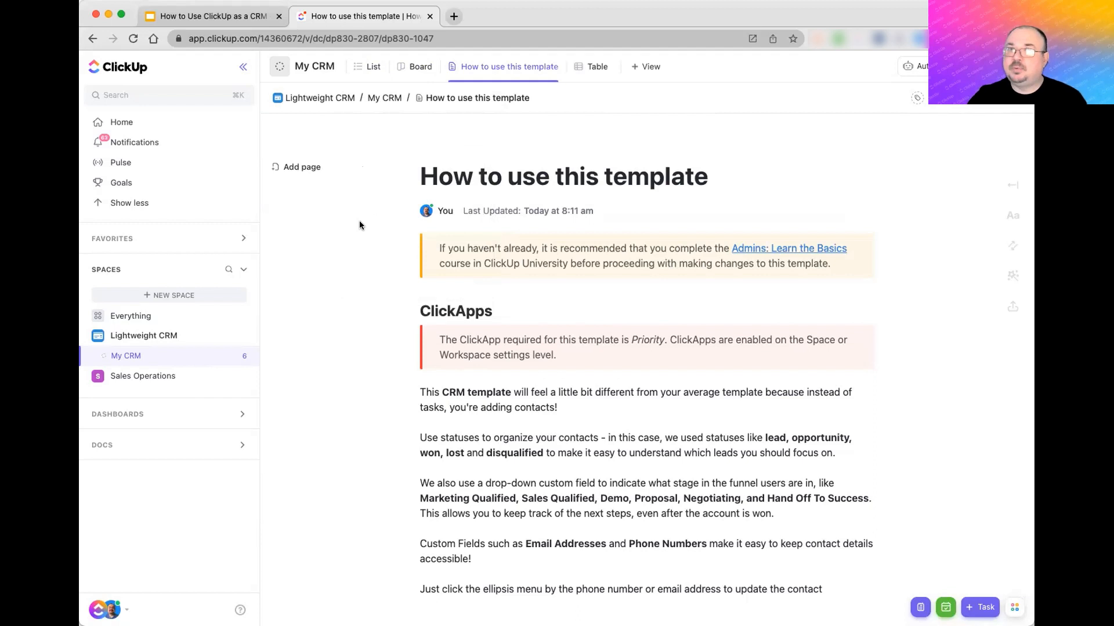
left_click(363, 67)
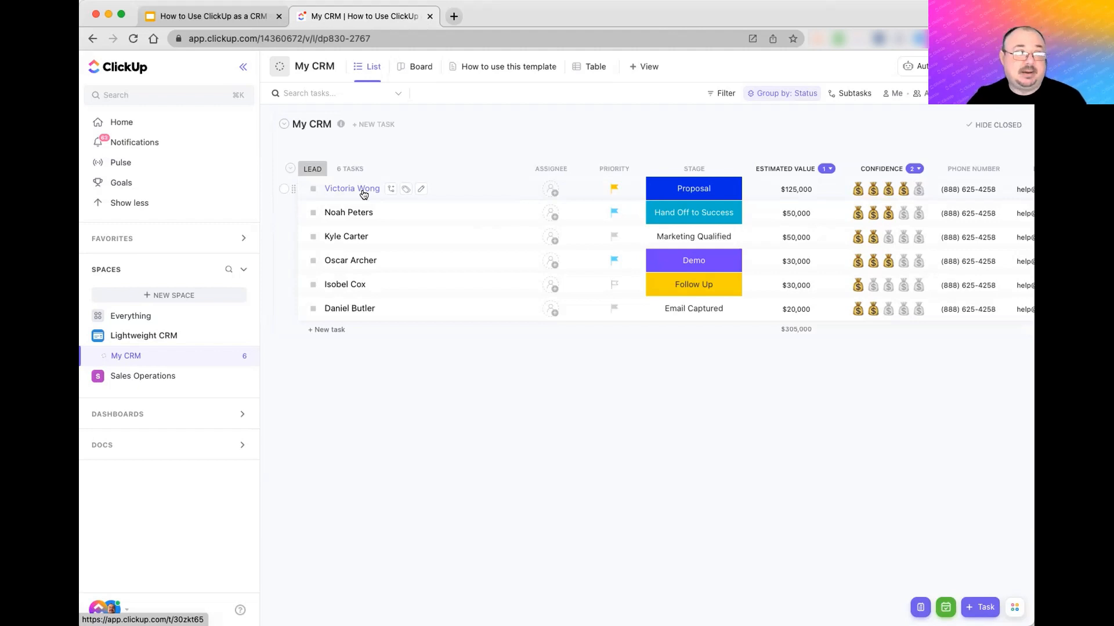
- Assign the $125,000 lead to yourself and check its status options without changing them
left_click(548, 194)
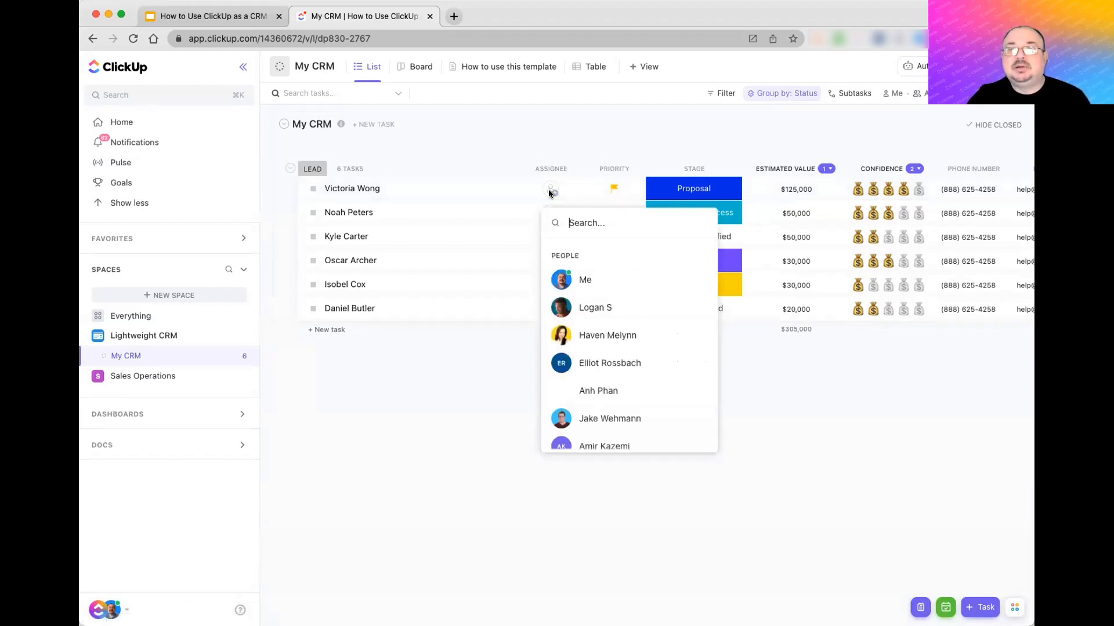
left_click(567, 280)
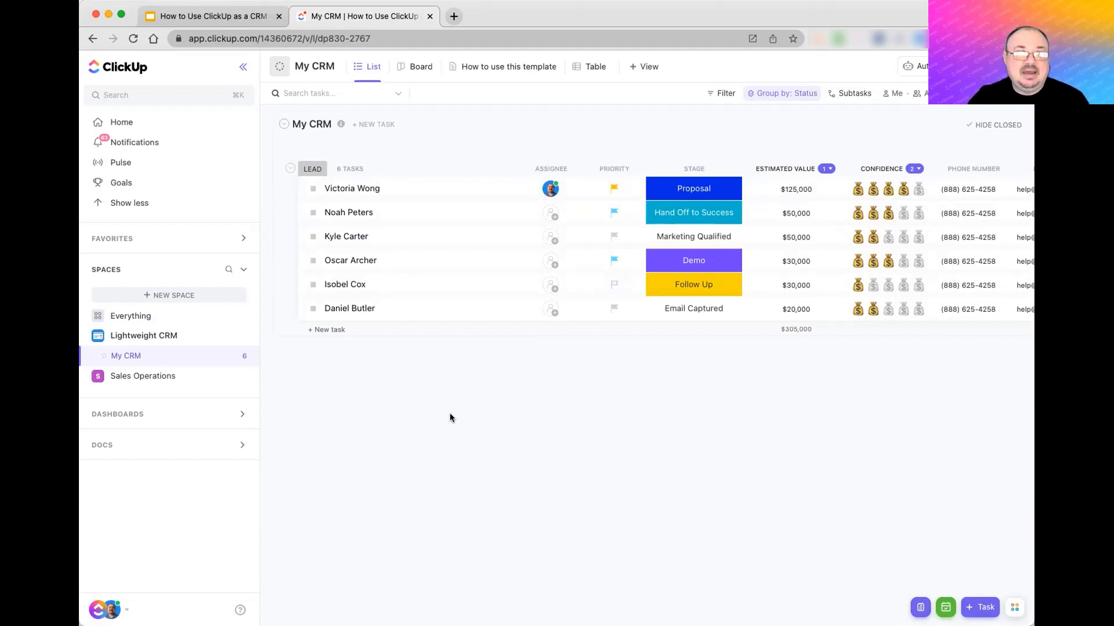
left_click(313, 188)
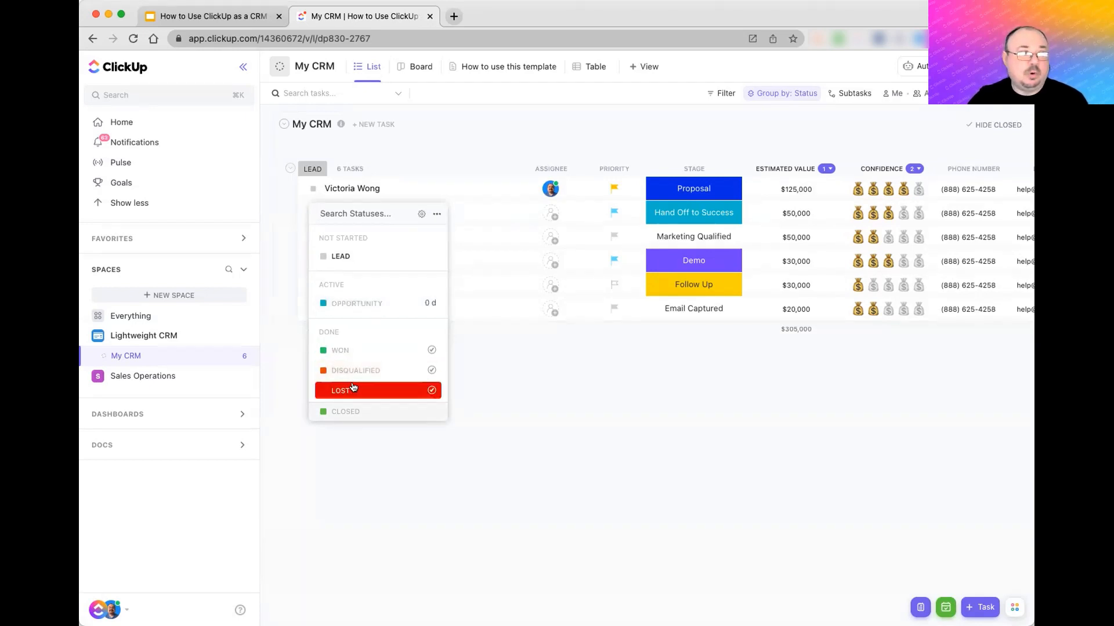
left_click(537, 399)
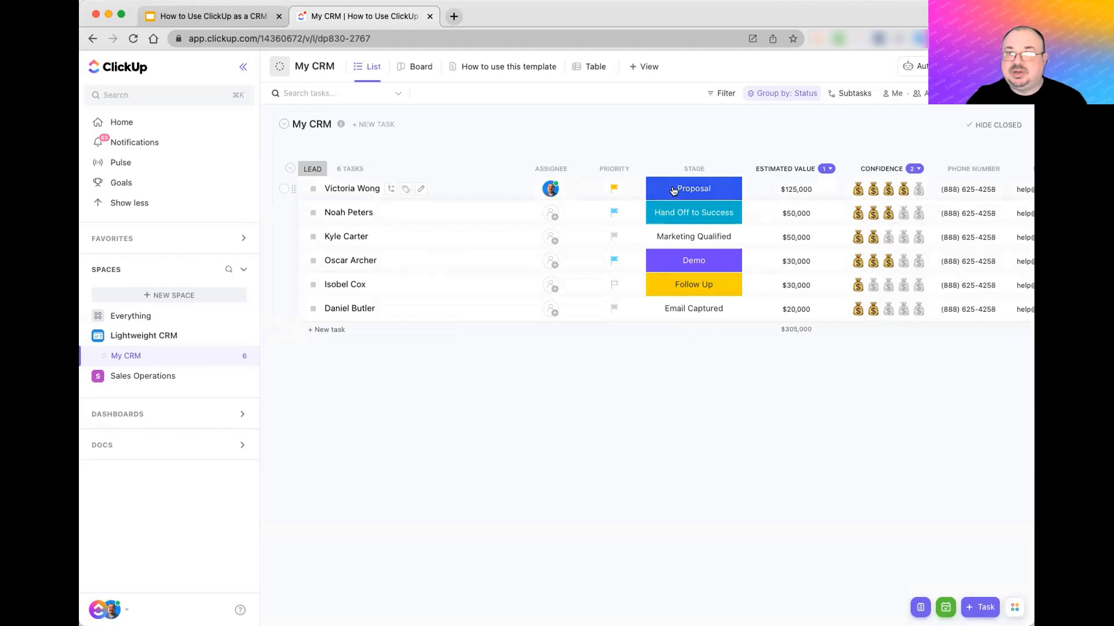
- Review the lead's Stage options, leaving Proposal, then adjust its confidence rating
left_click(695, 188)
scroll(716, 318, "down", 5)
scroll(716, 318, "up", 5)
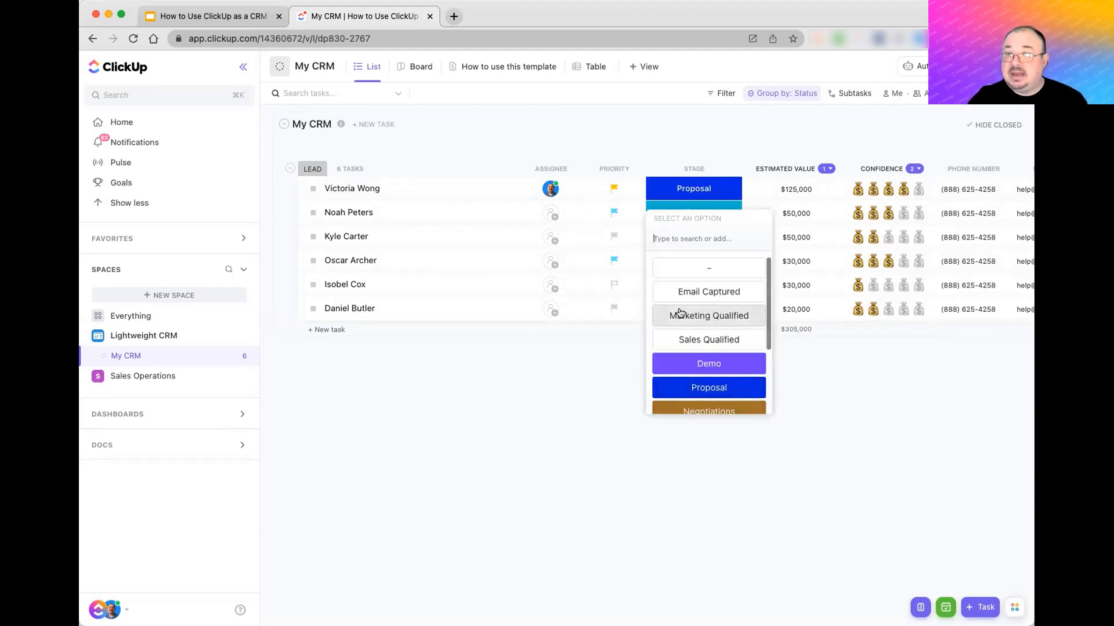
left_click(576, 413)
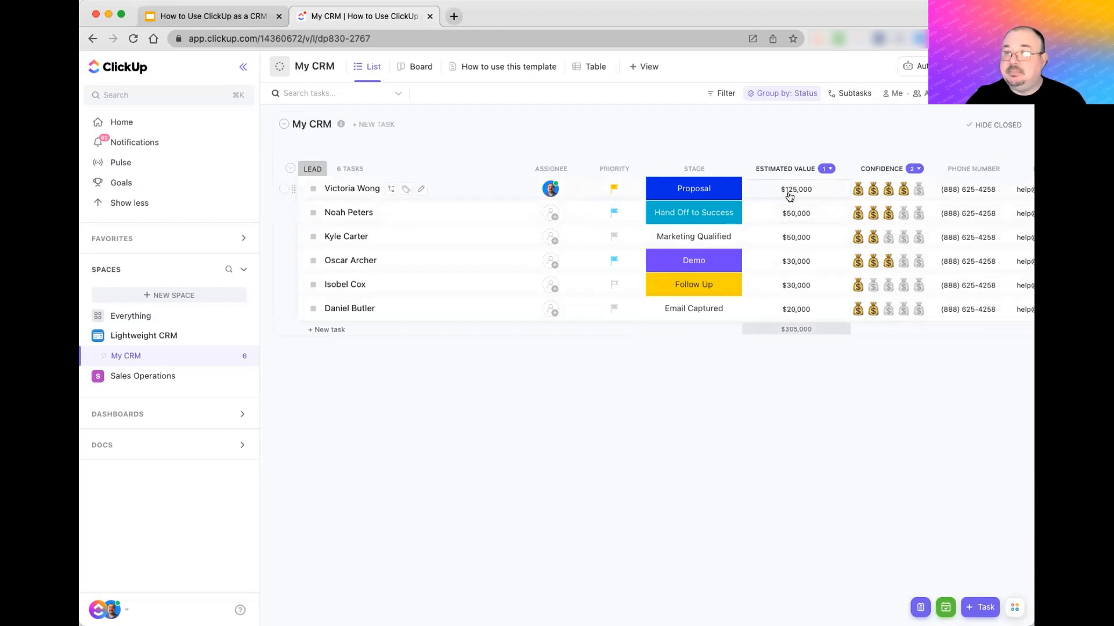
scroll(789, 197, "right", 5)
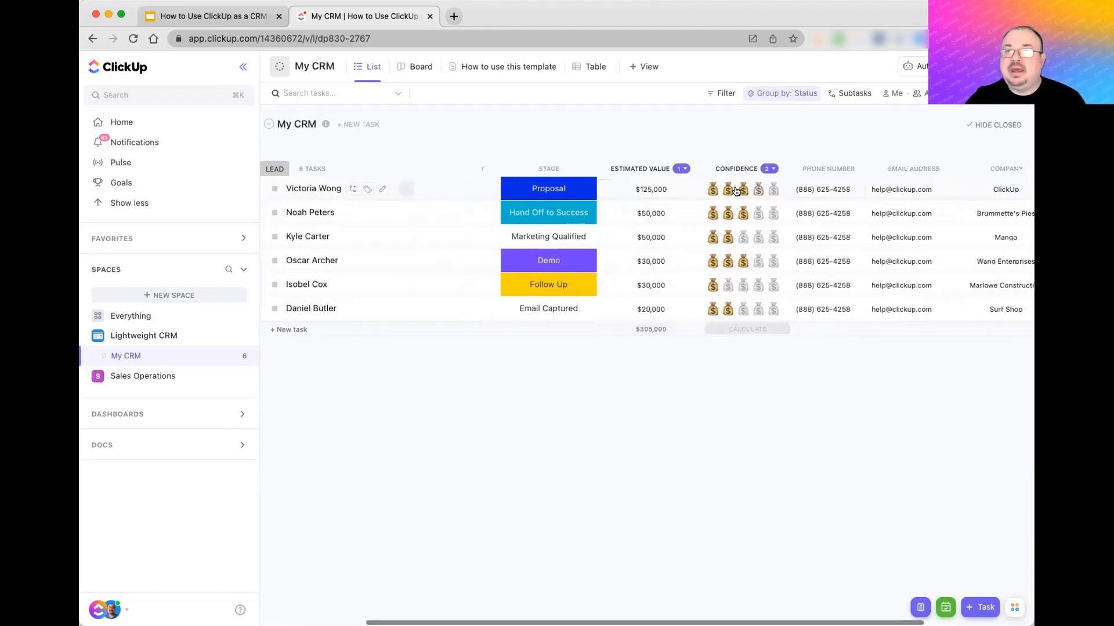
left_click(757, 190)
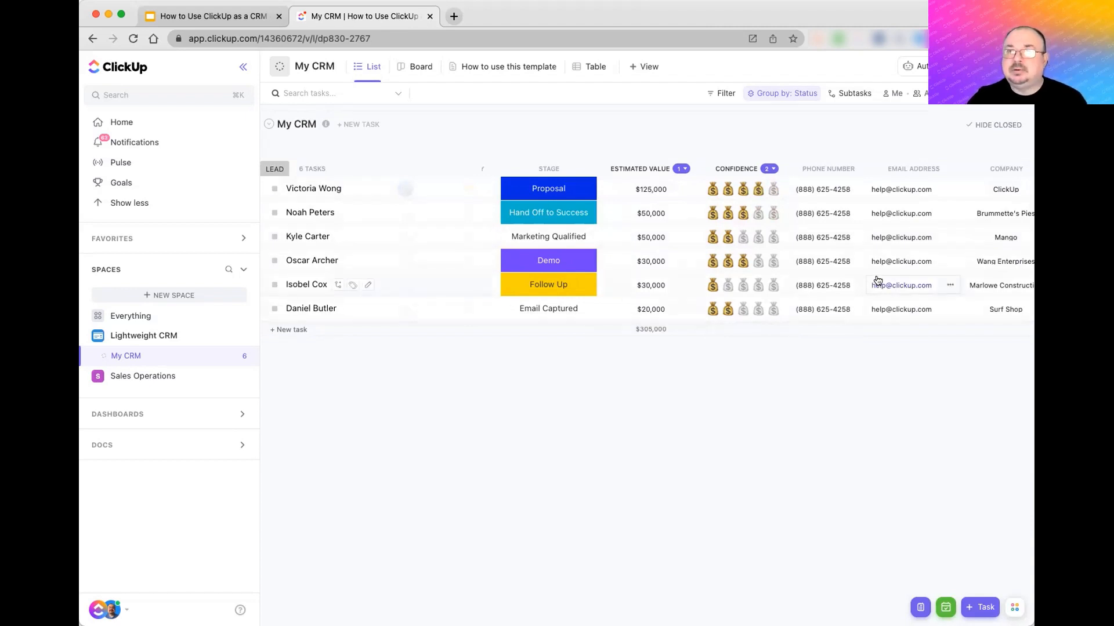
scroll(875, 281, "right", 4)
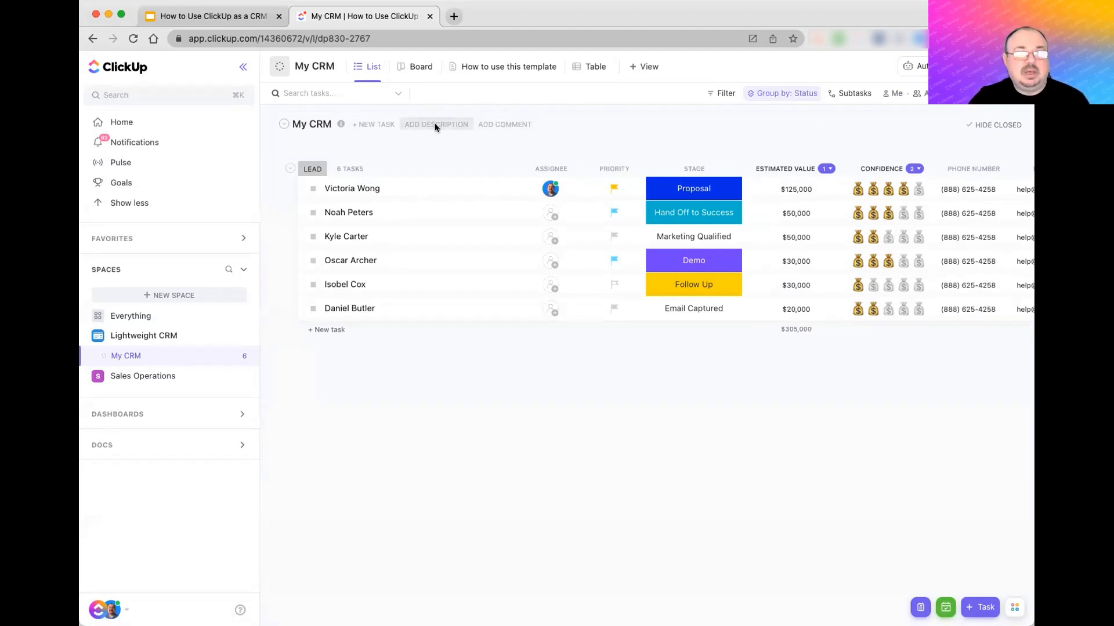
- Switch the My CRM leads from Table view to the Board view of status columns
left_click(585, 69)
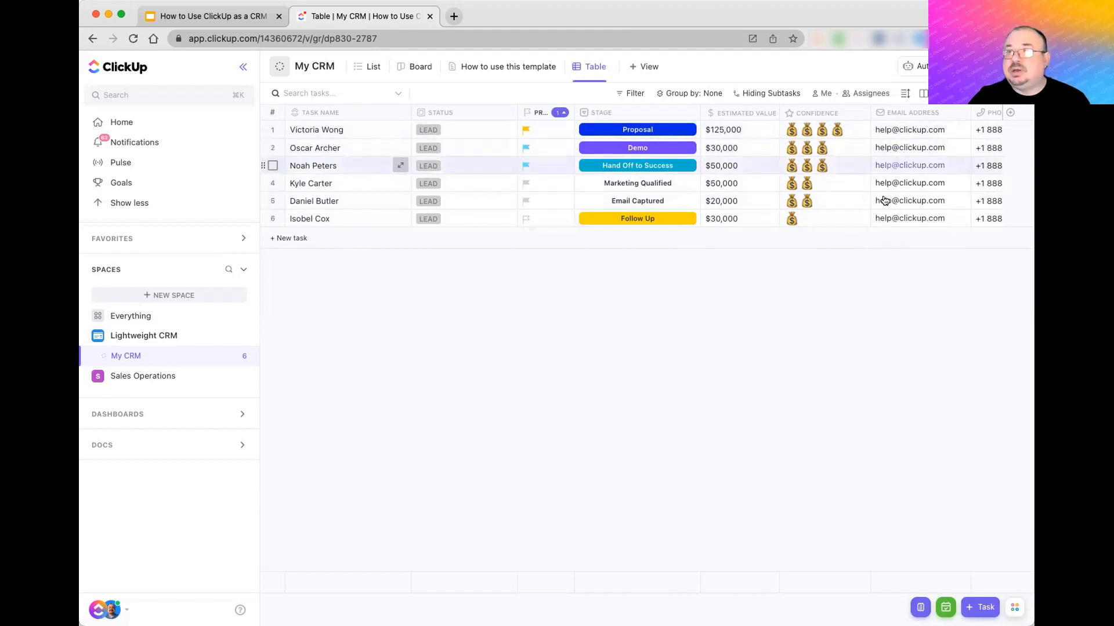
left_click(368, 72)
left_click(416, 72)
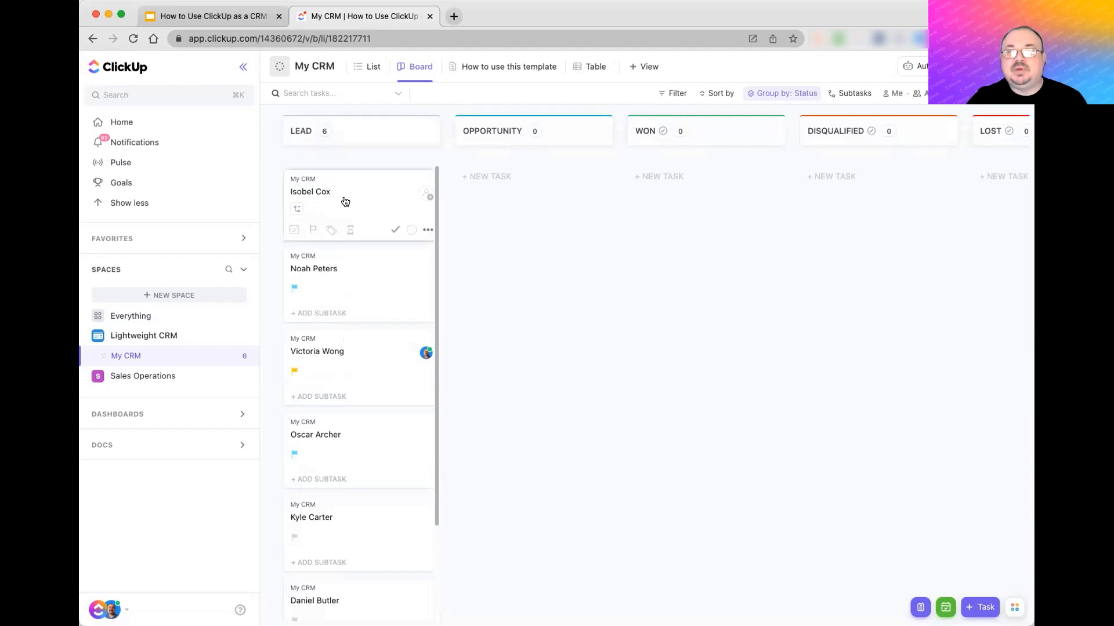
- Move the $30,000 Follow Up lead card into Opportunity and group the board by assignee
left_click_drag(345, 217, 528, 208)
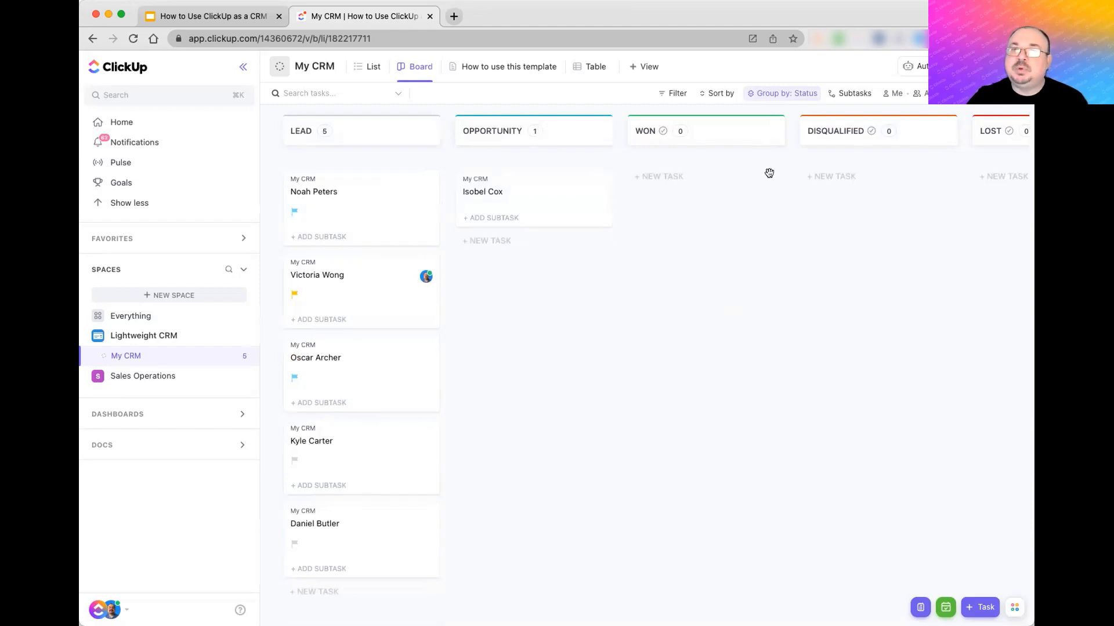
left_click(773, 97)
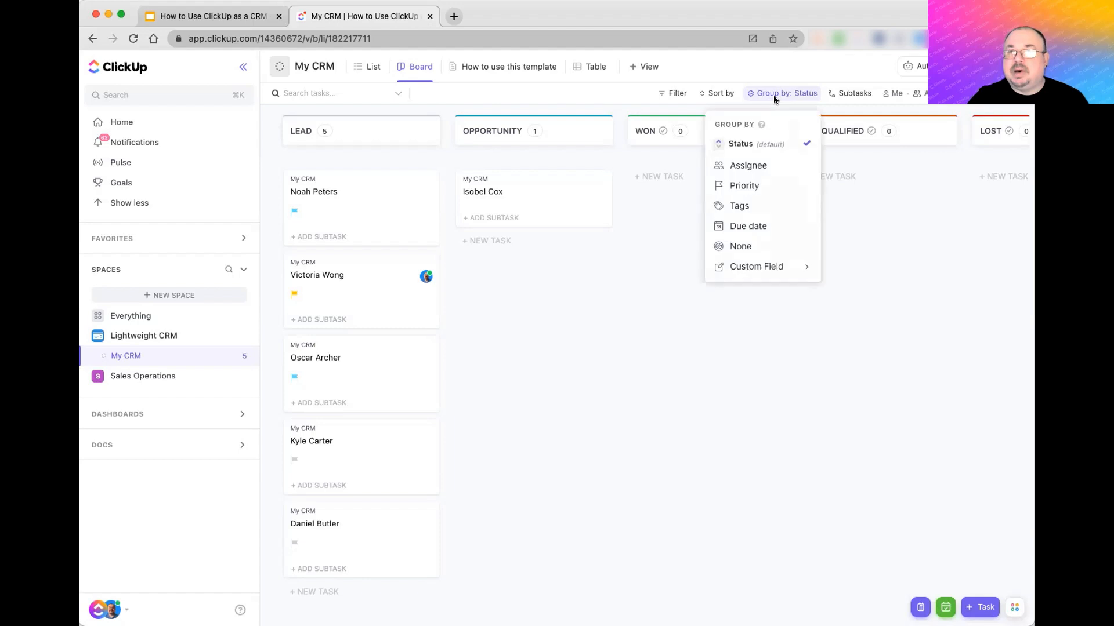
left_click(749, 167)
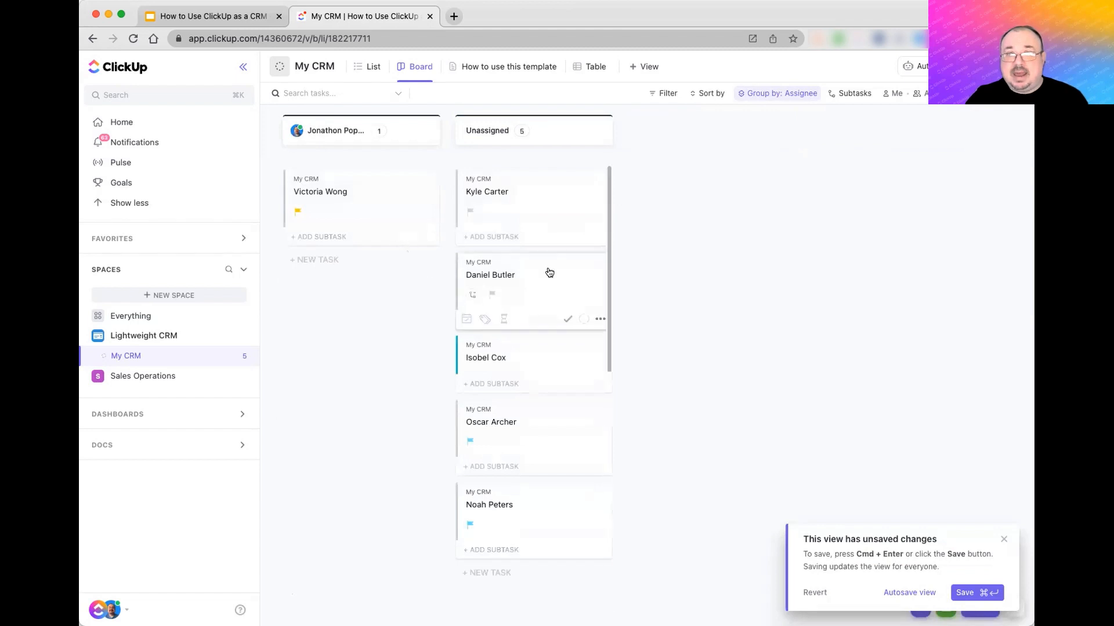
- Group the board back by status and return to the List view
left_click(785, 93)
left_click(754, 143)
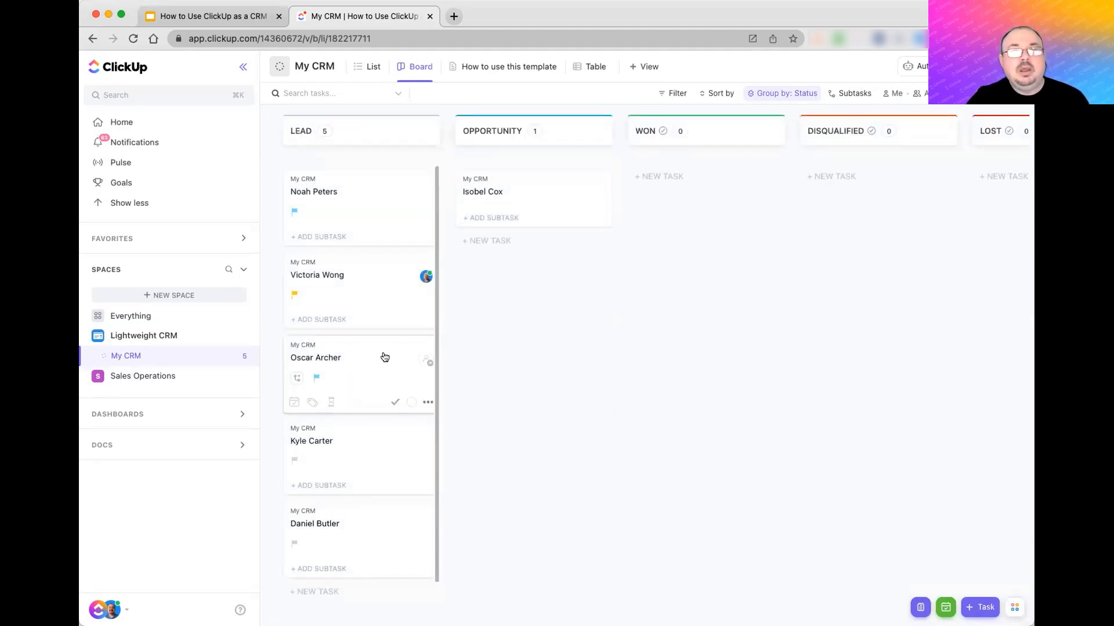
left_click(367, 70)
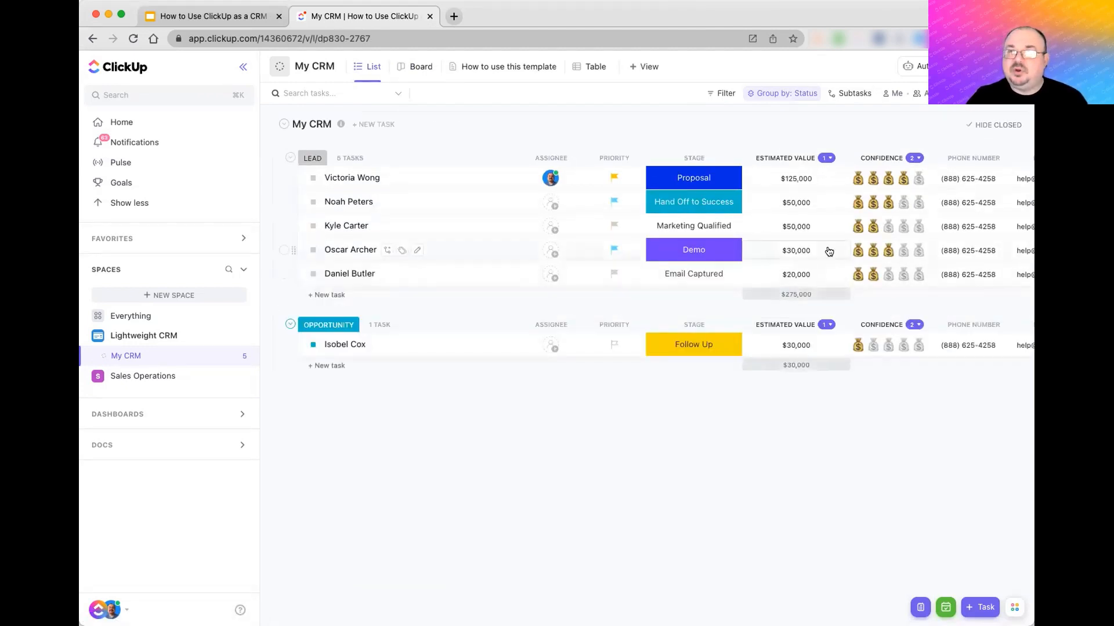
- Show the existing Disqualified Reason field as a new column in the CRM list
scroll(829, 250, "right", 10)
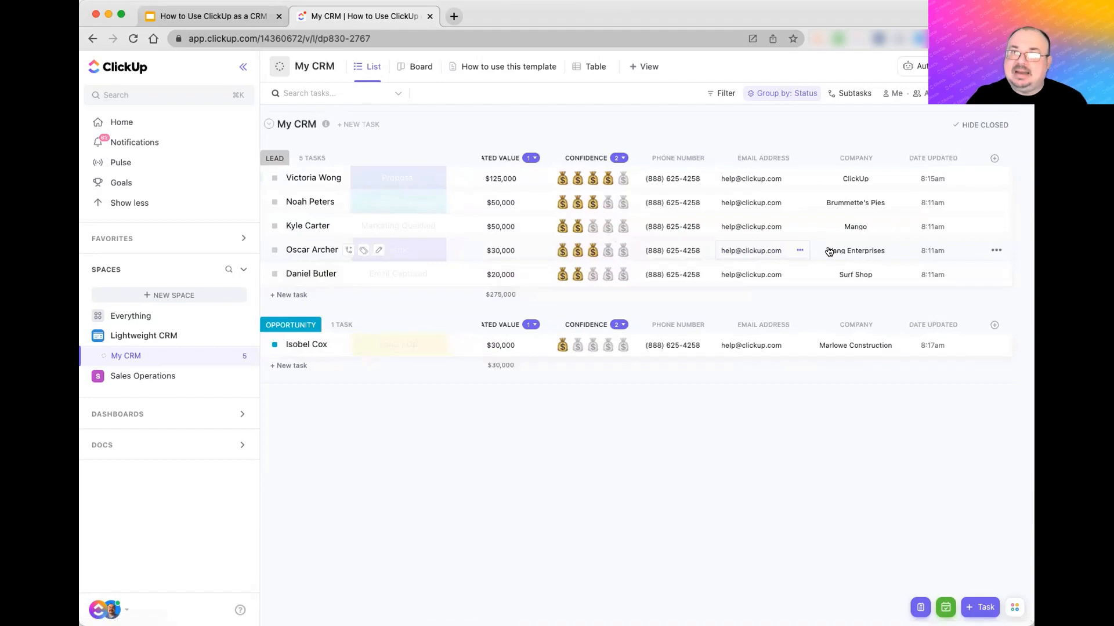
left_click(994, 160)
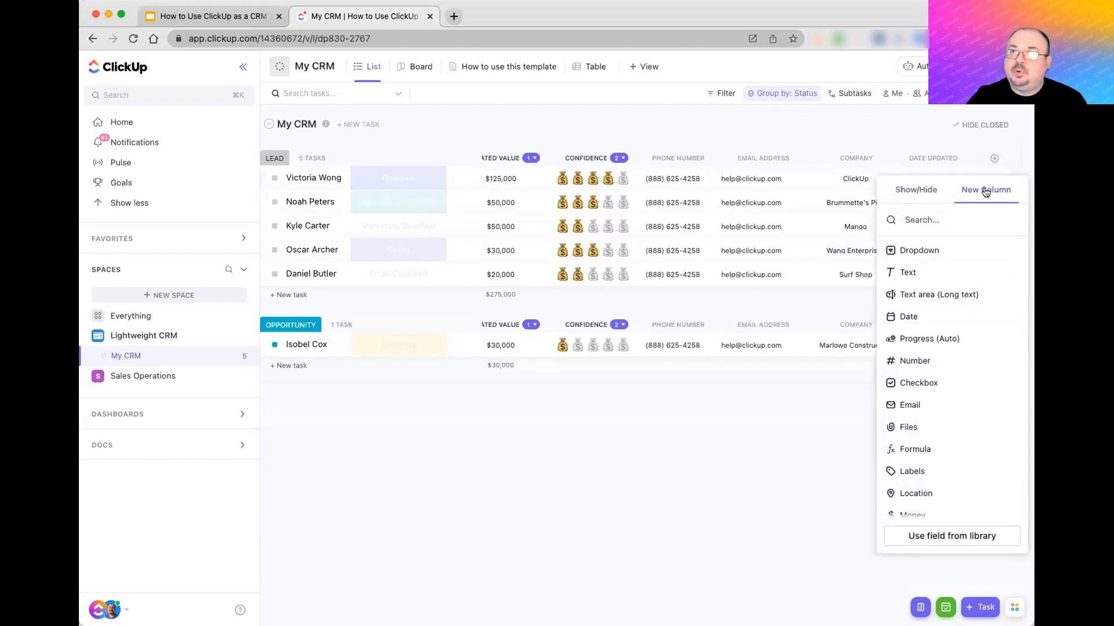
left_click(922, 191)
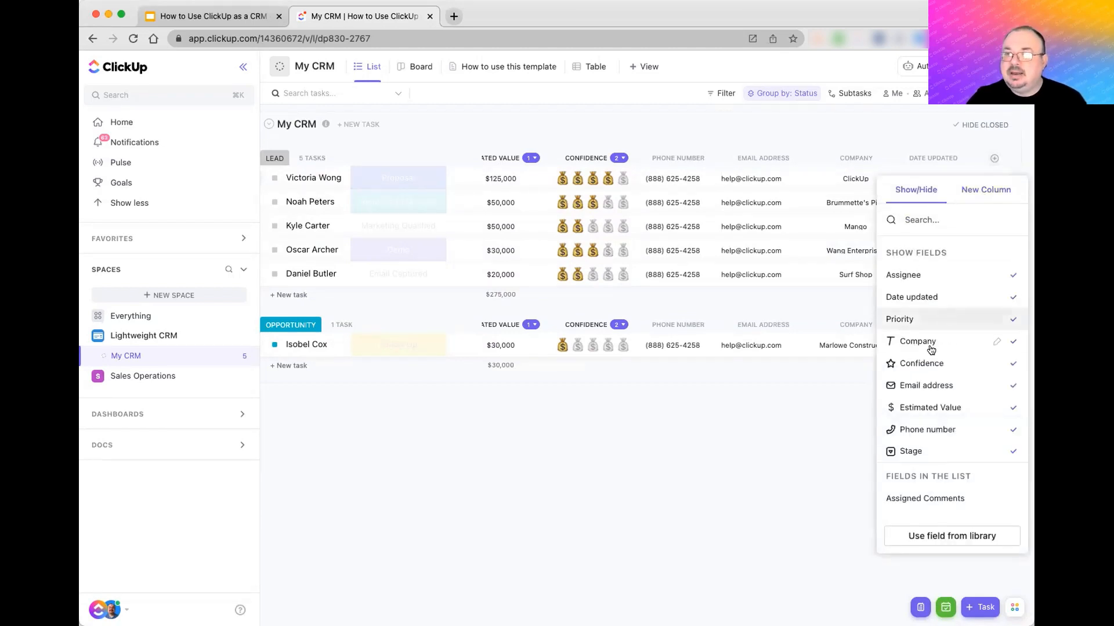
scroll(931, 350, "down", 5)
scroll(930, 351, "down", 5)
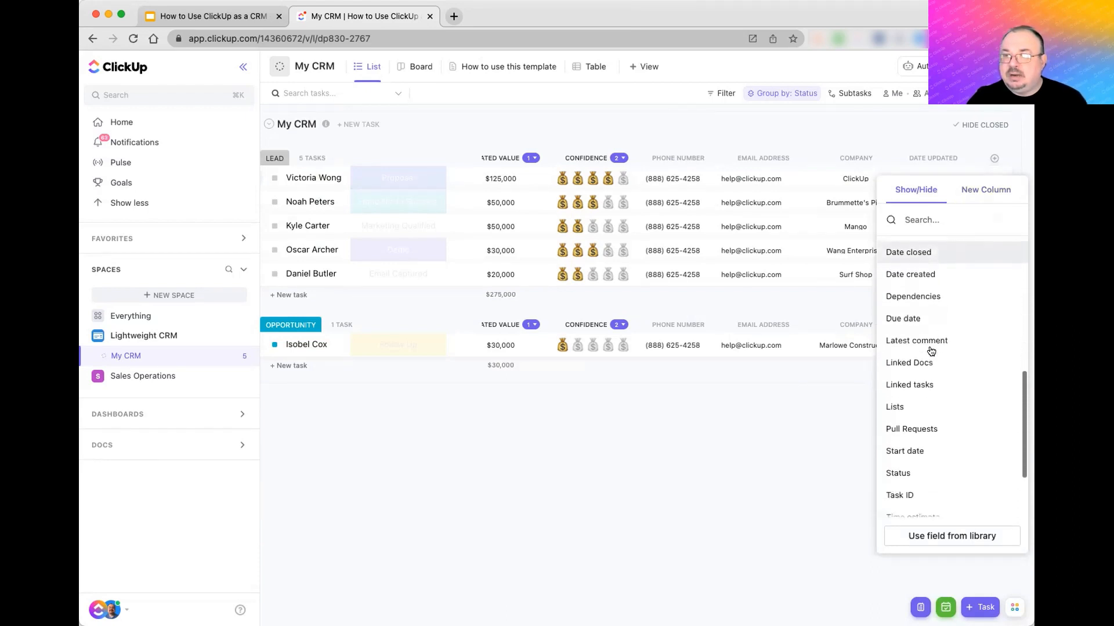
scroll(930, 350, "up", 10)
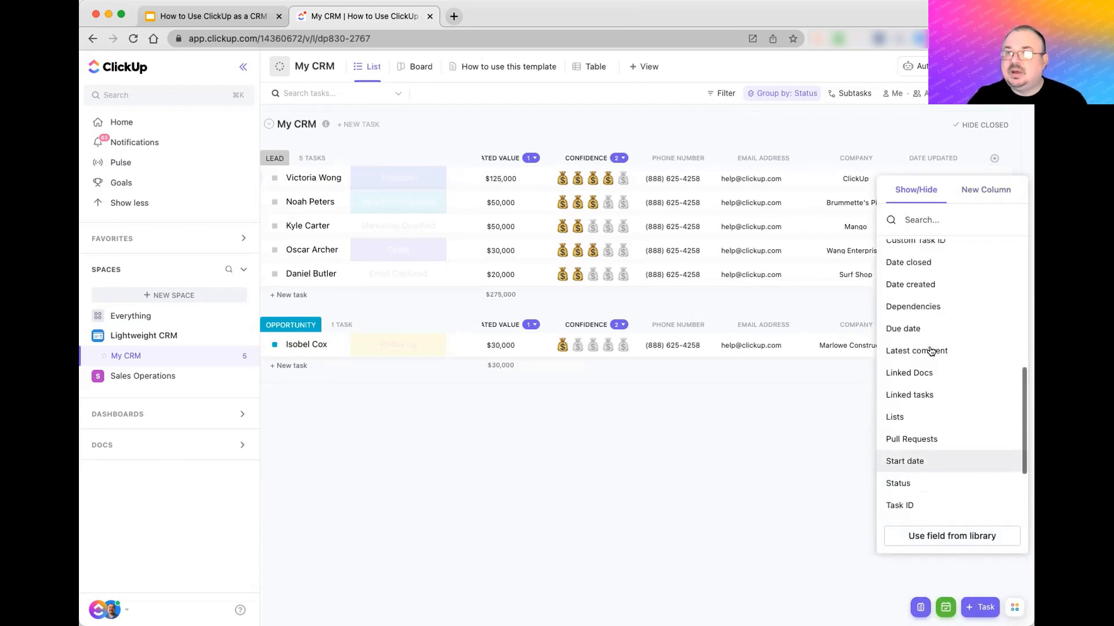
scroll(937, 280, "up", 1)
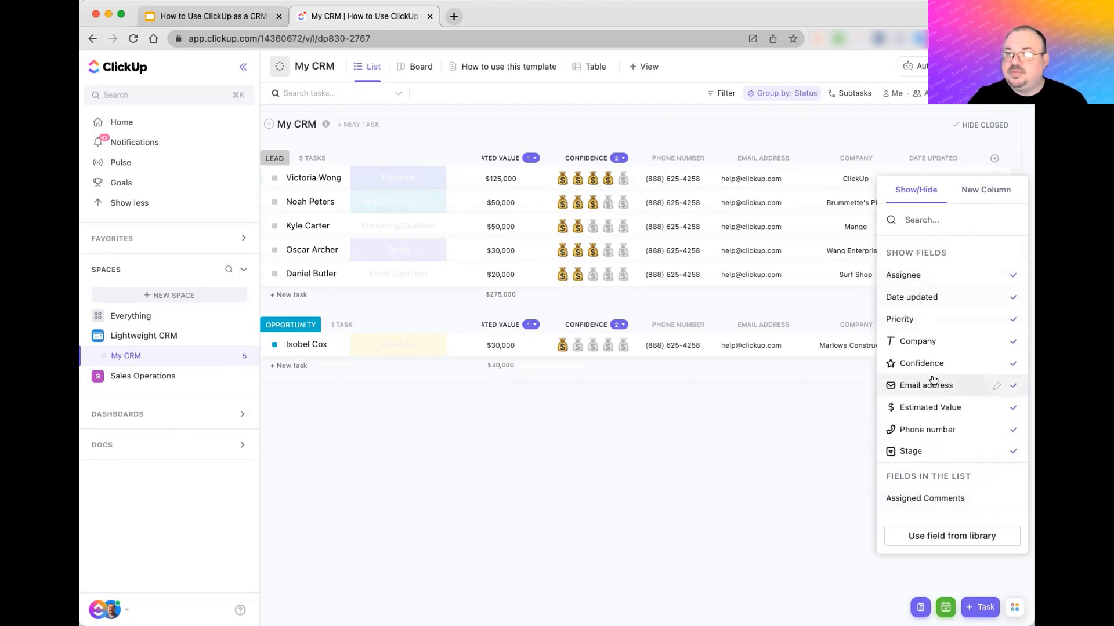
scroll(916, 370, "down", 10)
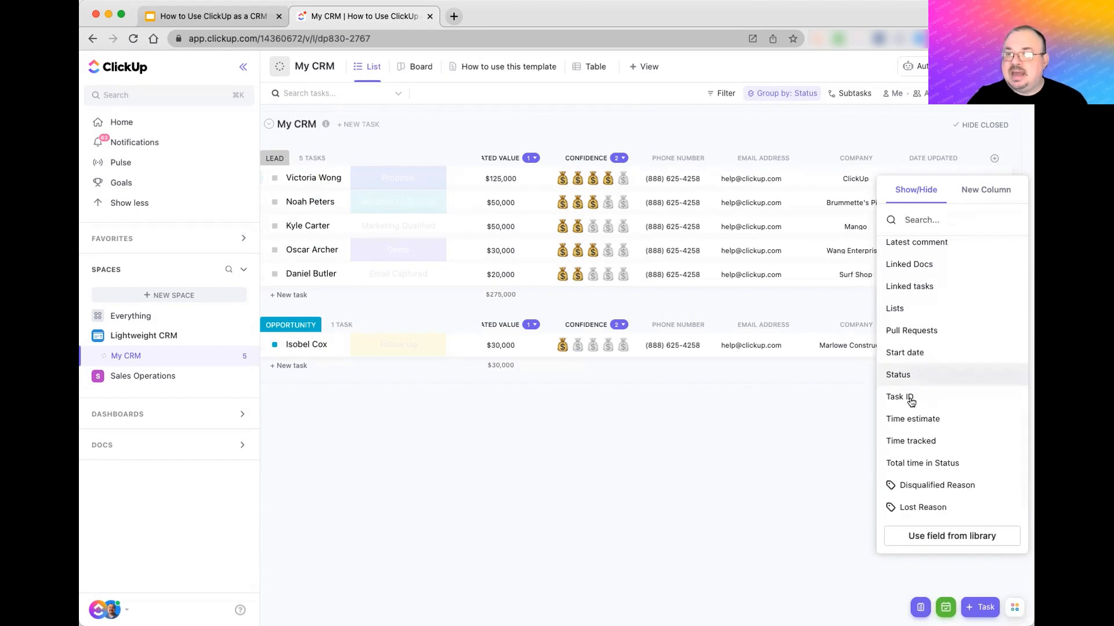
left_click(930, 487)
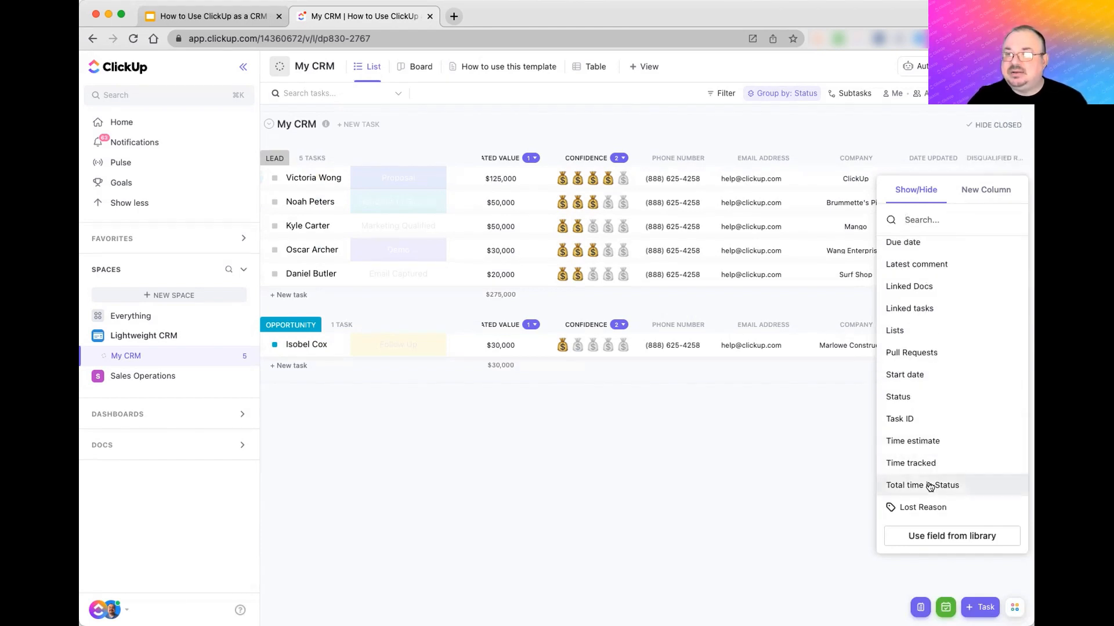
left_click(780, 471)
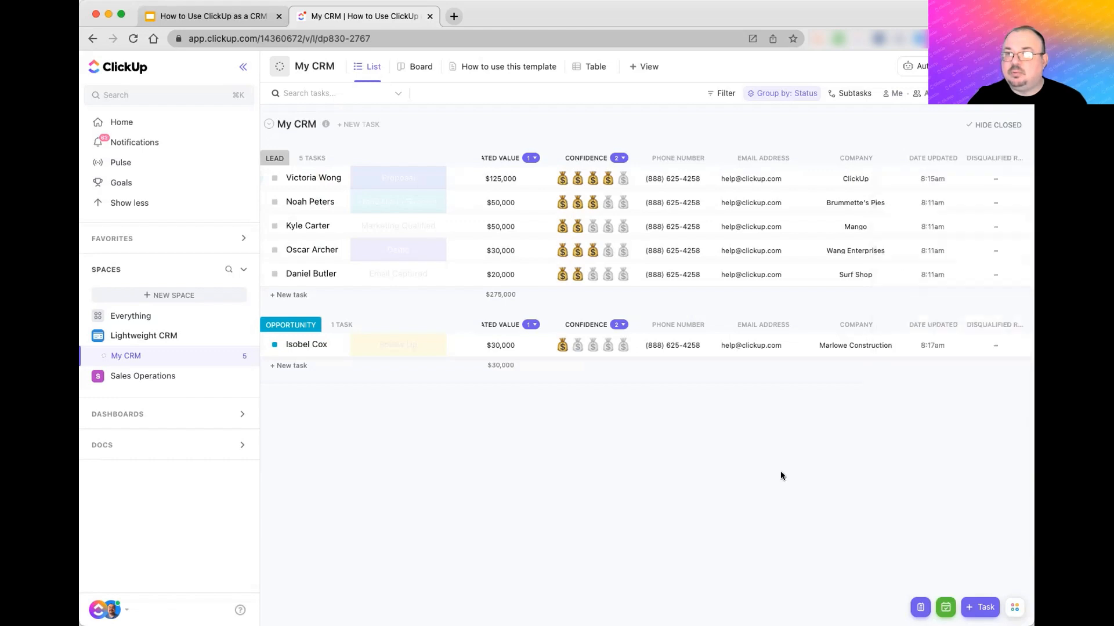
- Check the $125,000 lead's Disqualified Reason choices, leaving the value unchanged
left_click(993, 172)
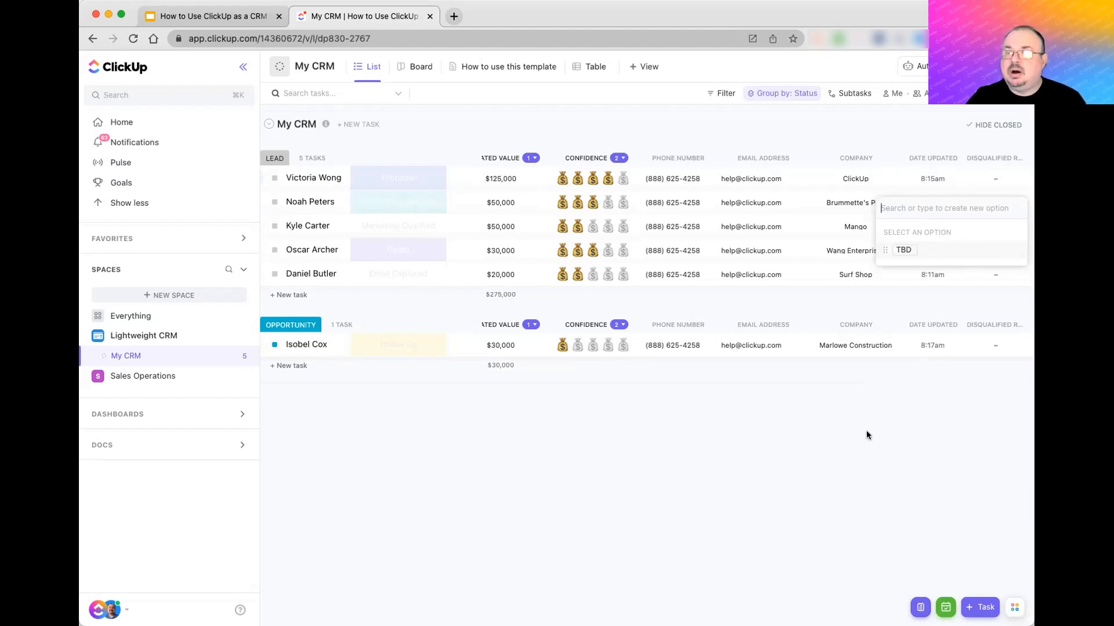
left_click(842, 433)
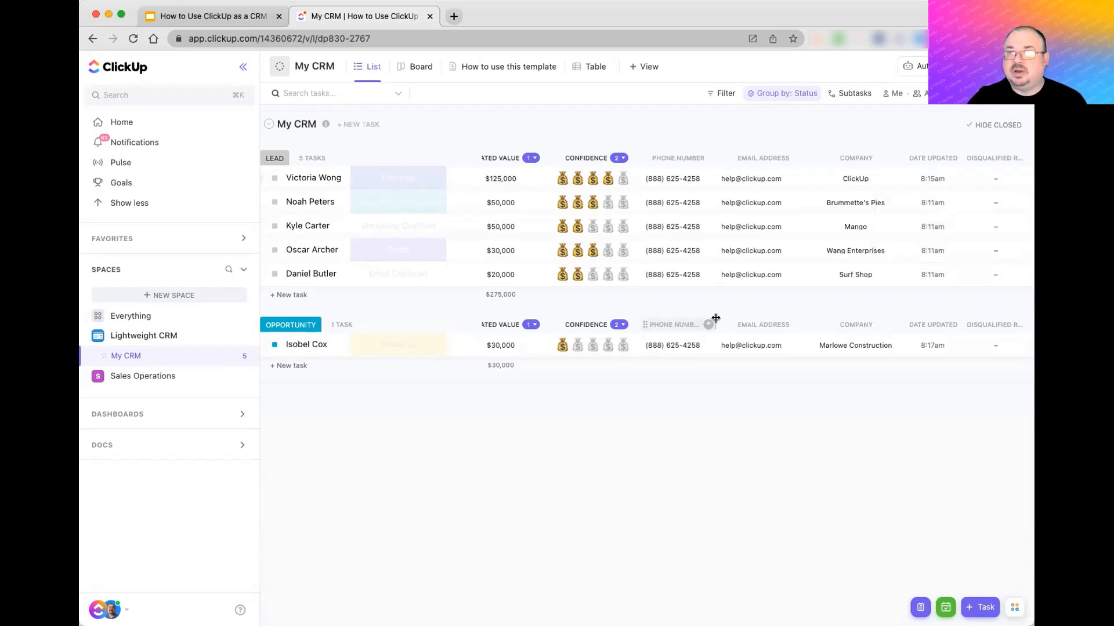
scroll(713, 319, "left", 5)
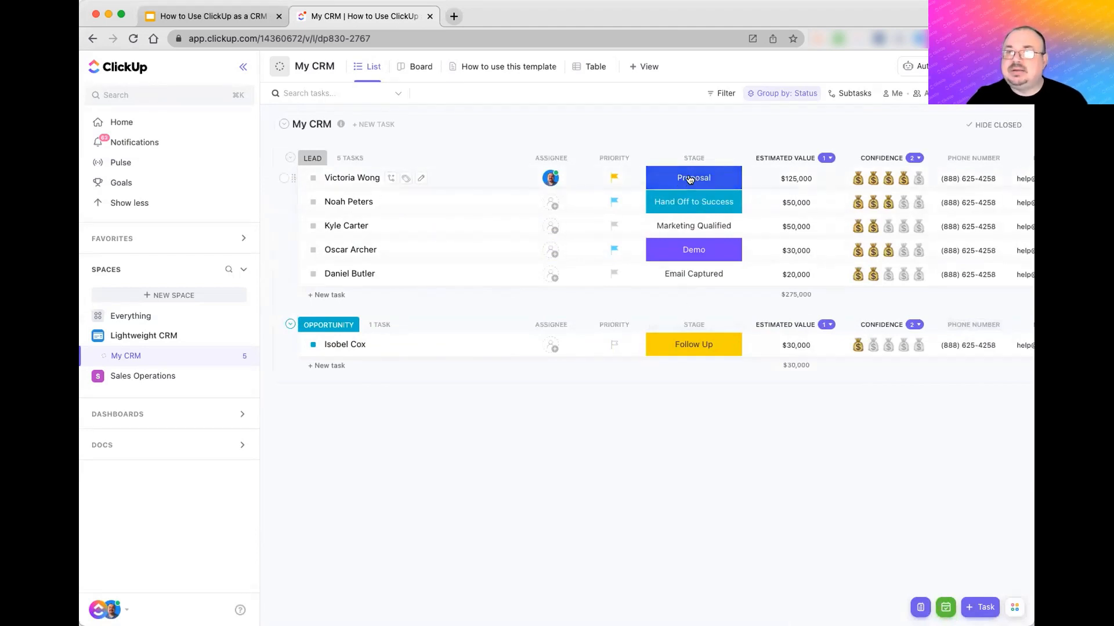
- Edit the Stage field options to give Email Captured a purple colour and save
left_click(712, 178)
scroll(702, 290, "down", 3)
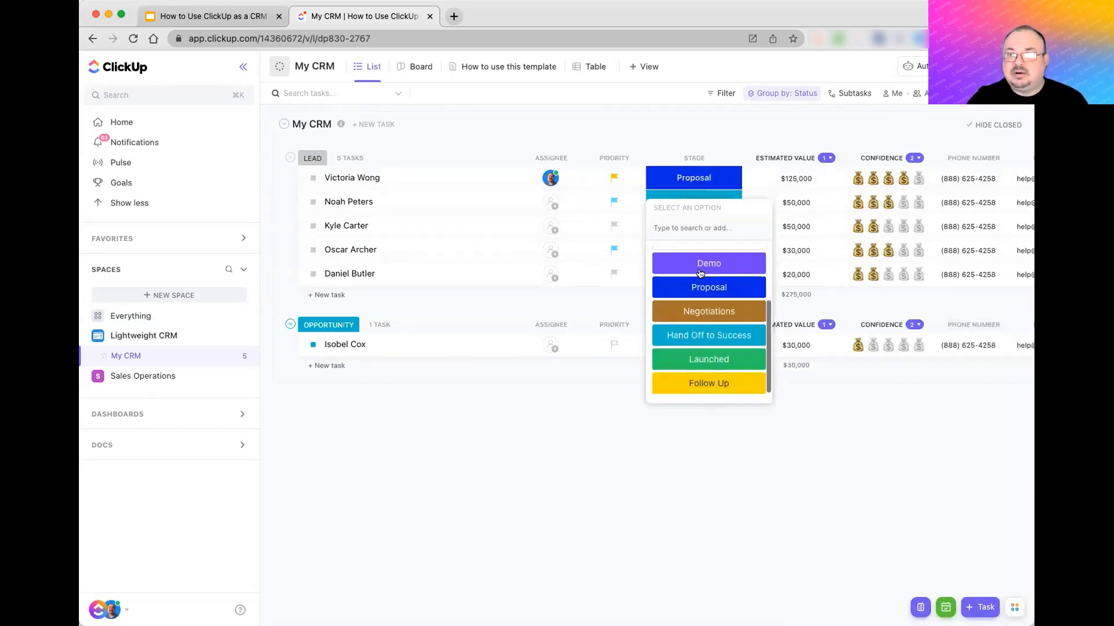
left_click(713, 393)
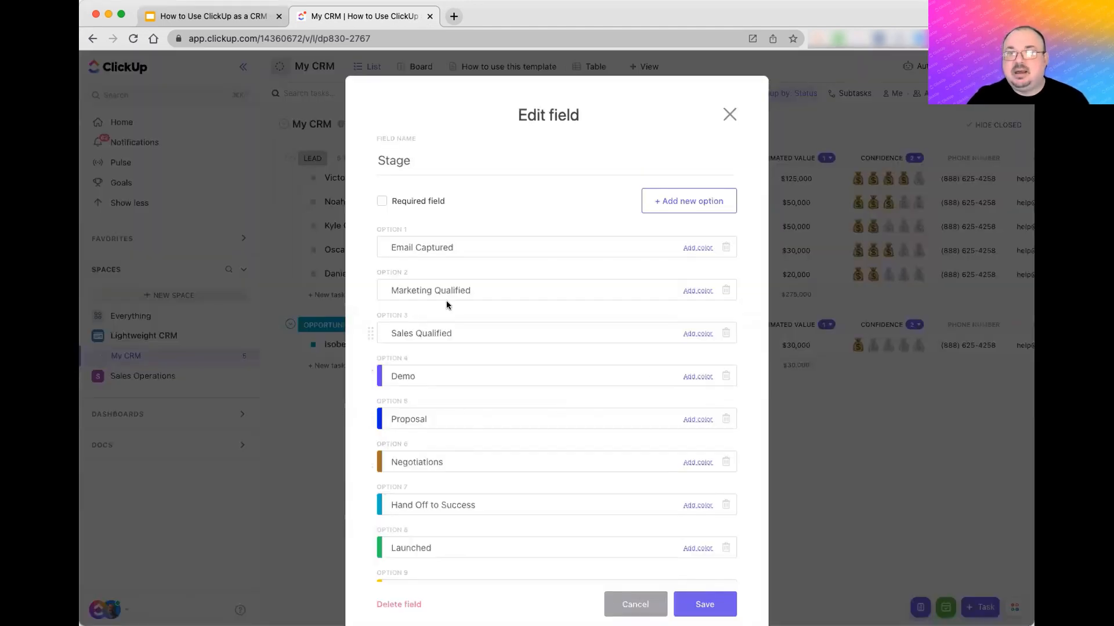
left_click(697, 248)
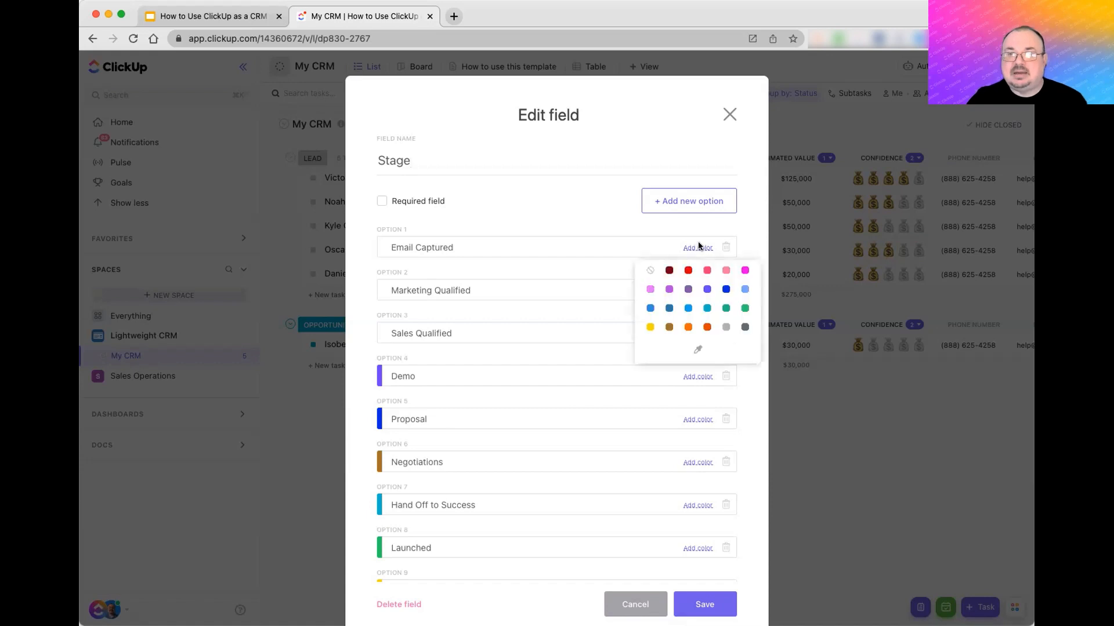
left_click(675, 288)
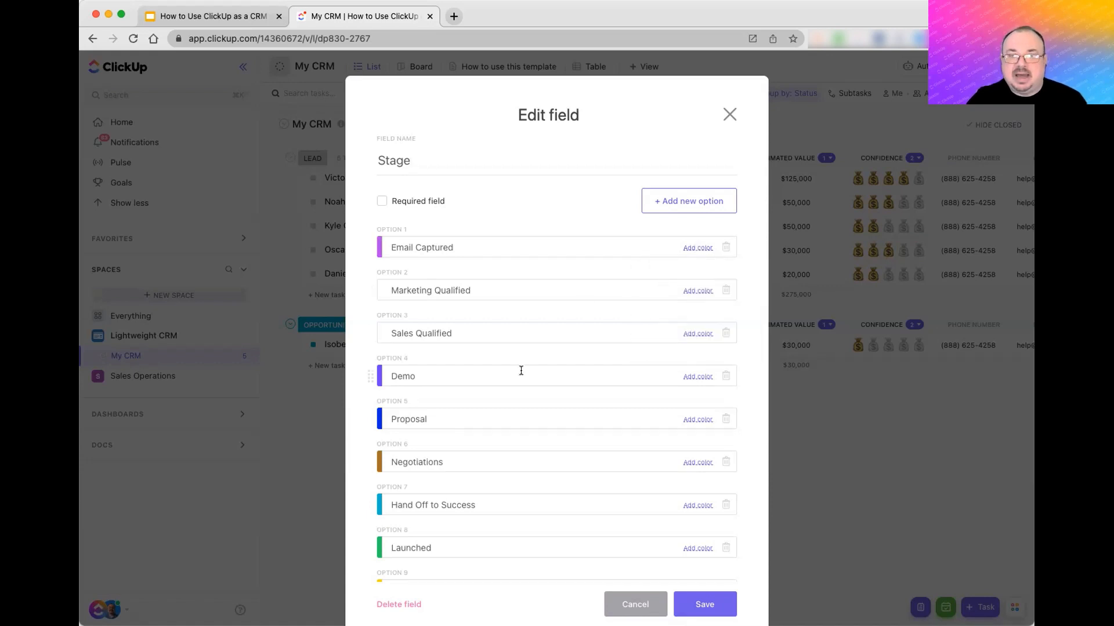
scroll(522, 365, "down", 3)
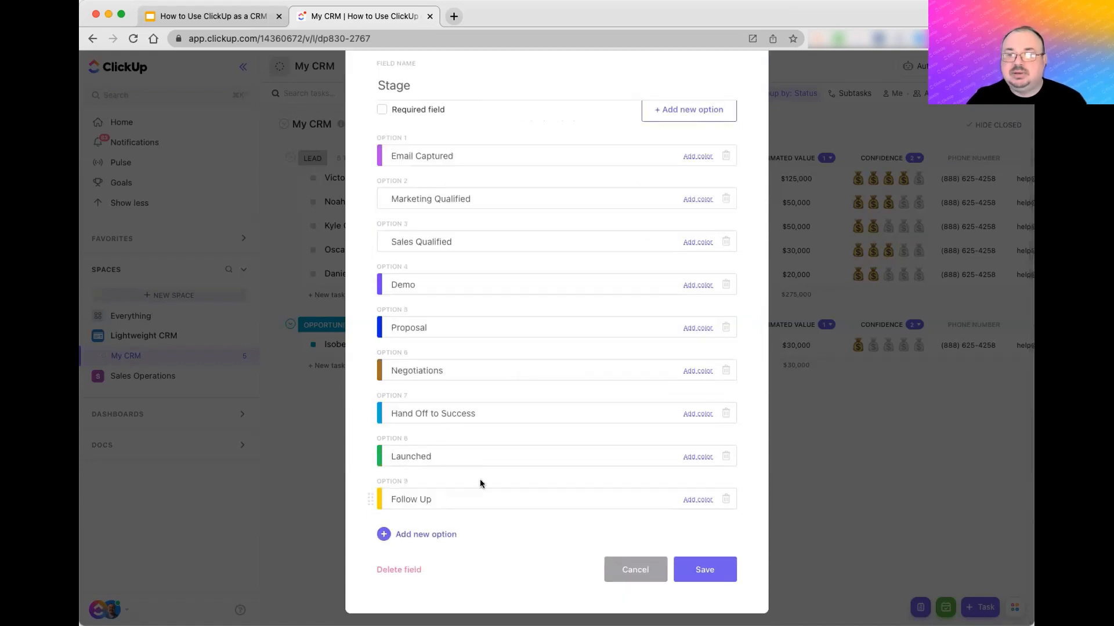
left_click(705, 570)
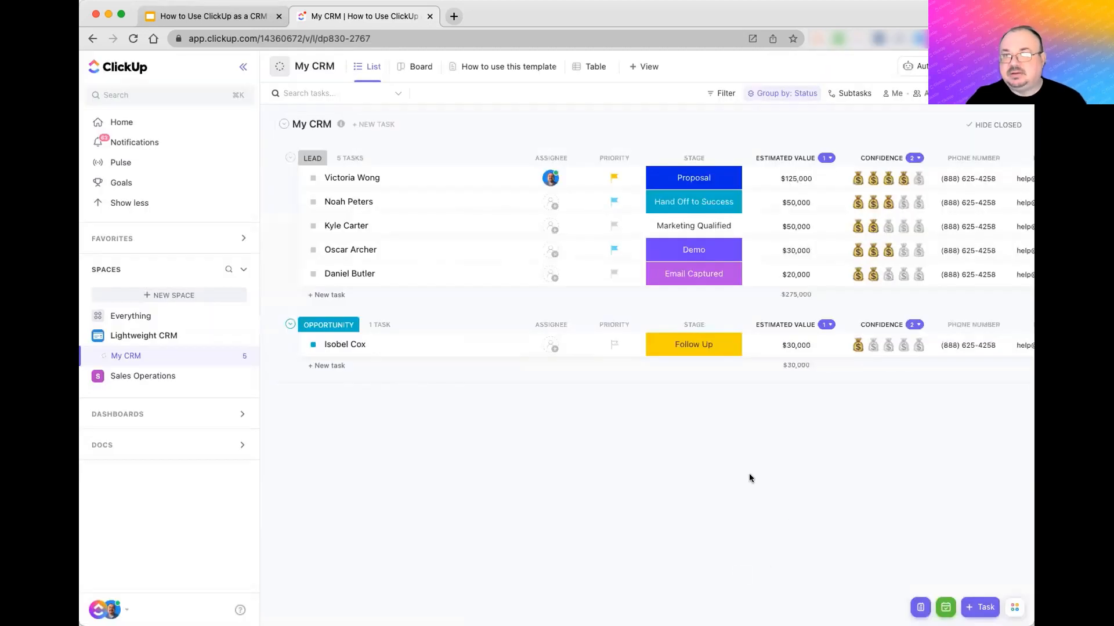
- Edit the Confidence field to use thumbs-up as its rating emoji and save
left_click(889, 161)
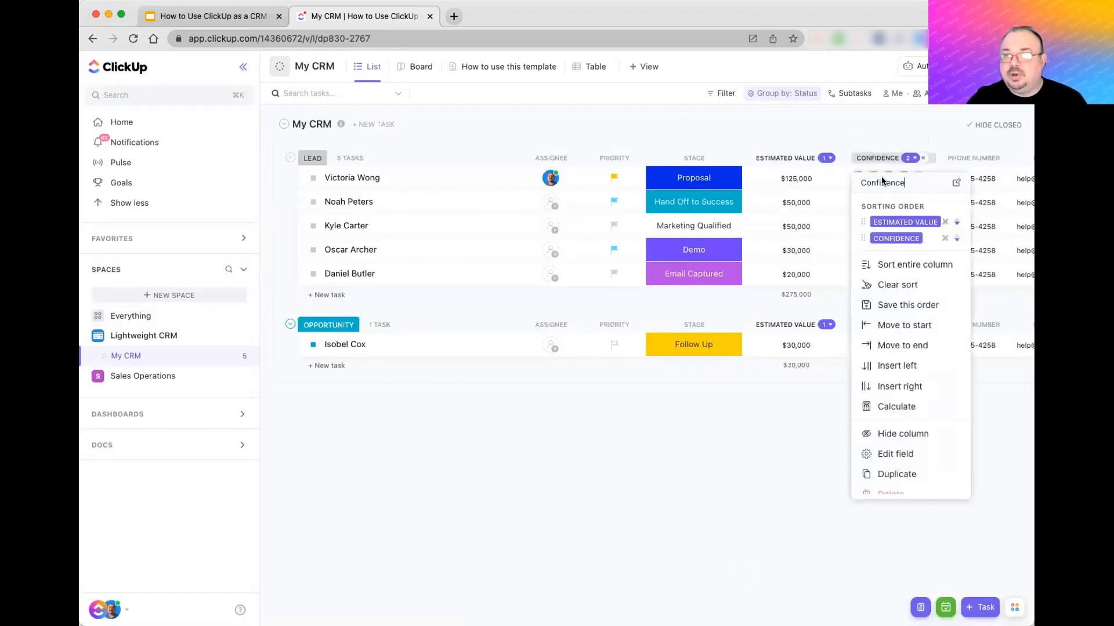
left_click(884, 461)
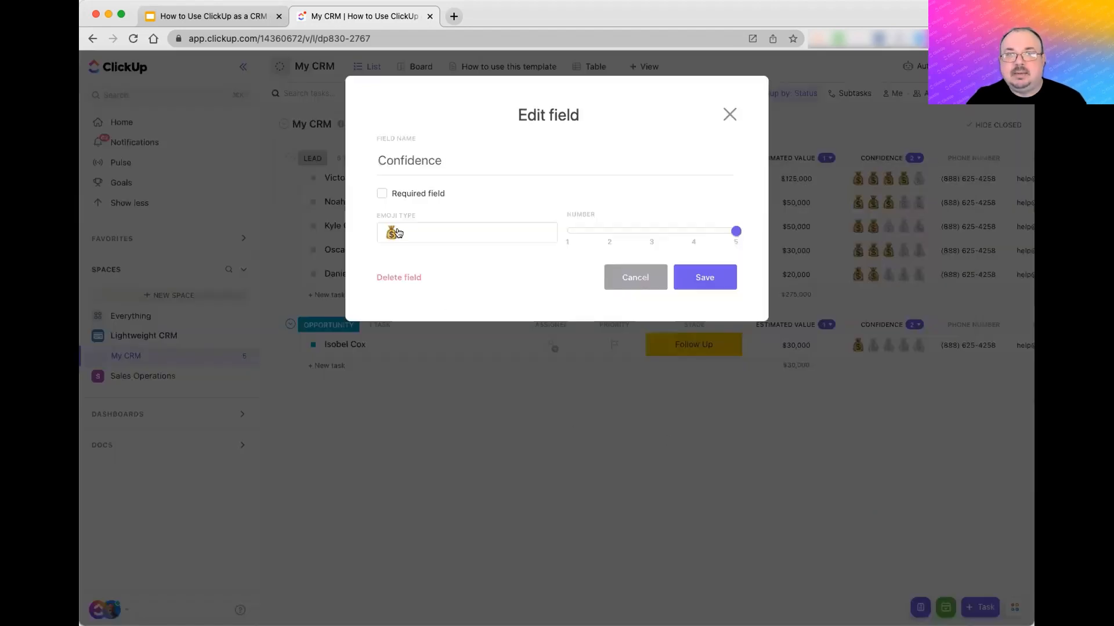
left_click(424, 251)
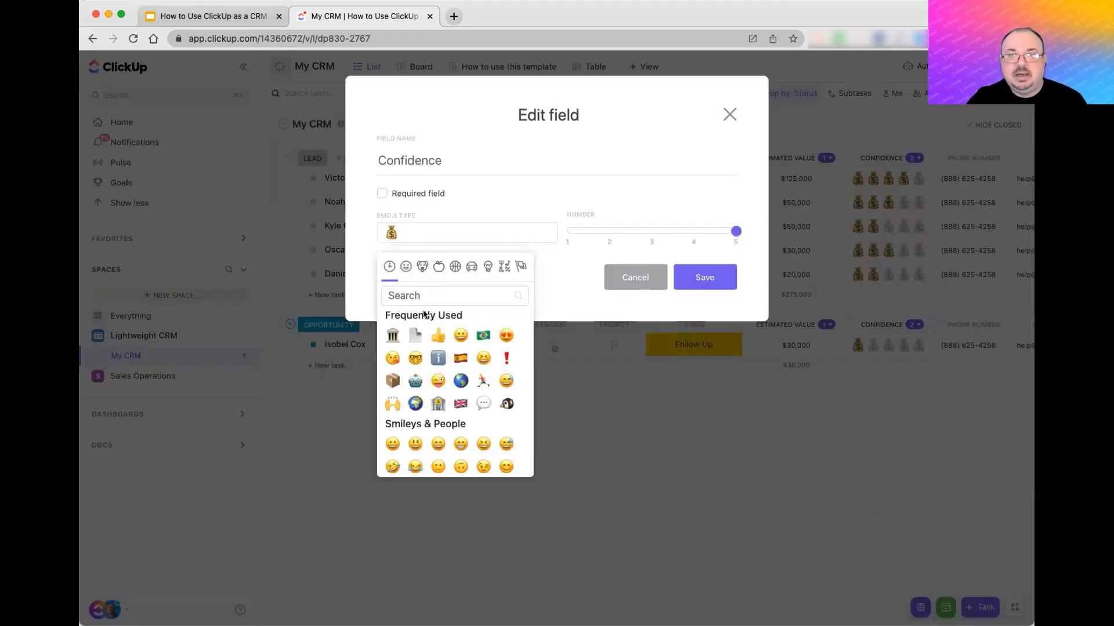
left_click(438, 335)
left_click(692, 276)
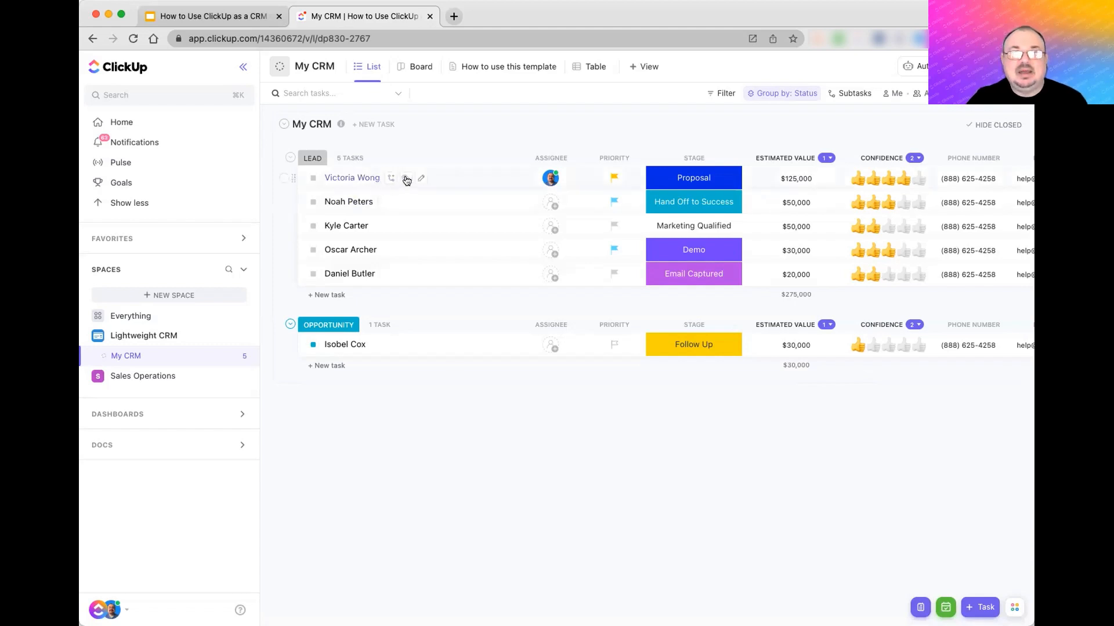
- Add a new 'manufacturing' tag to the first lead
left_click(403, 179)
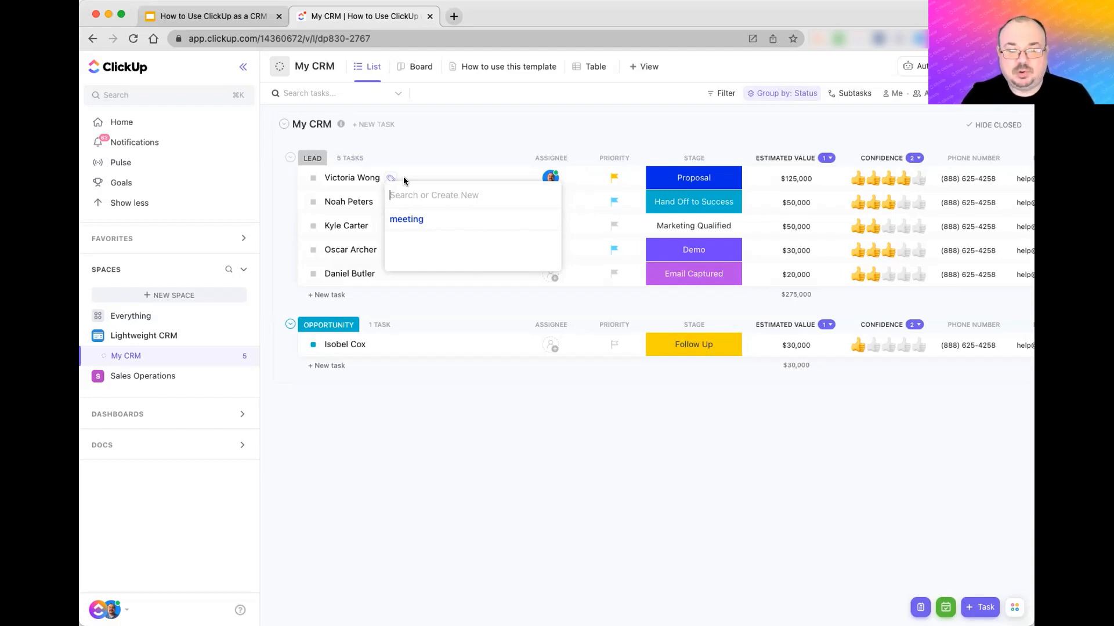
type("manufacturing")
key("Return")
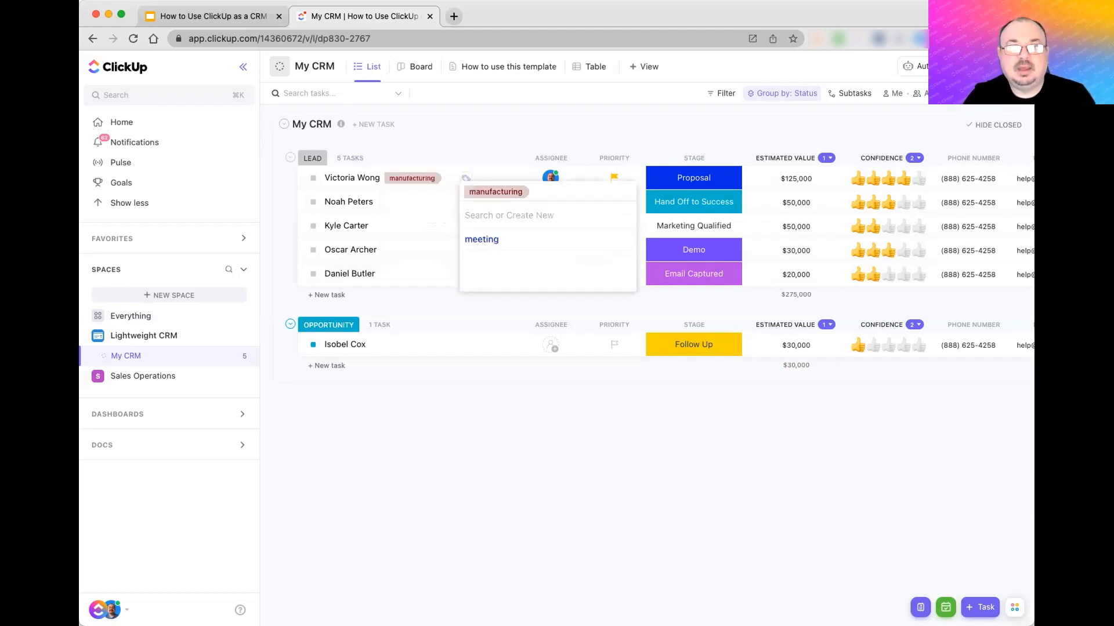
left_click(416, 167)
- Change the manufacturing tag's colour to blue; leave the second lead untagged
right_click(419, 173)
left_click(450, 248)
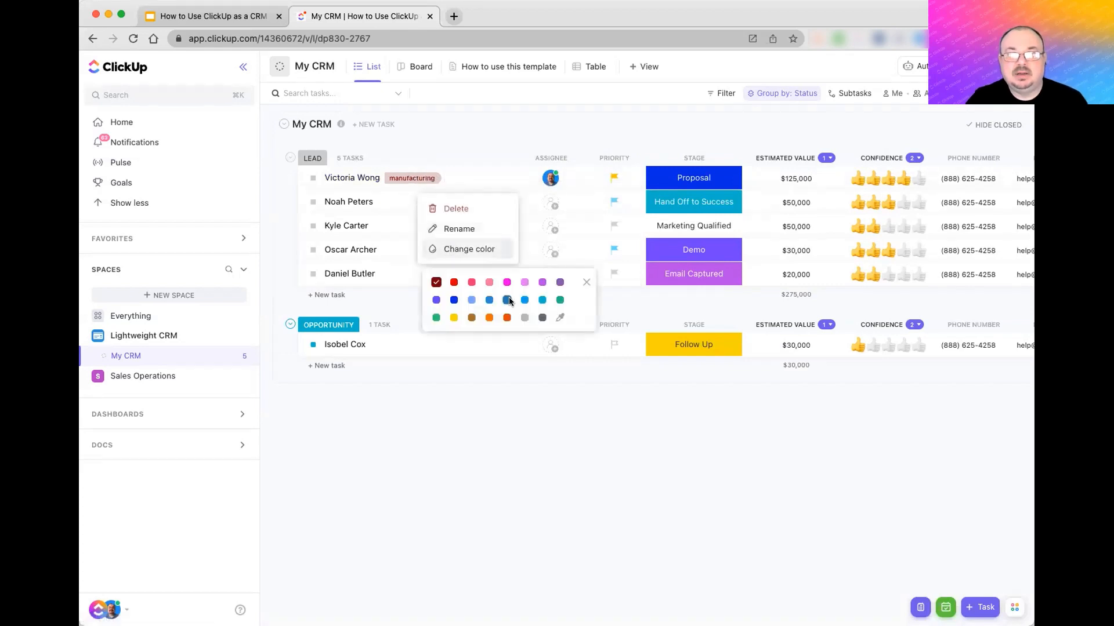
left_click(454, 300)
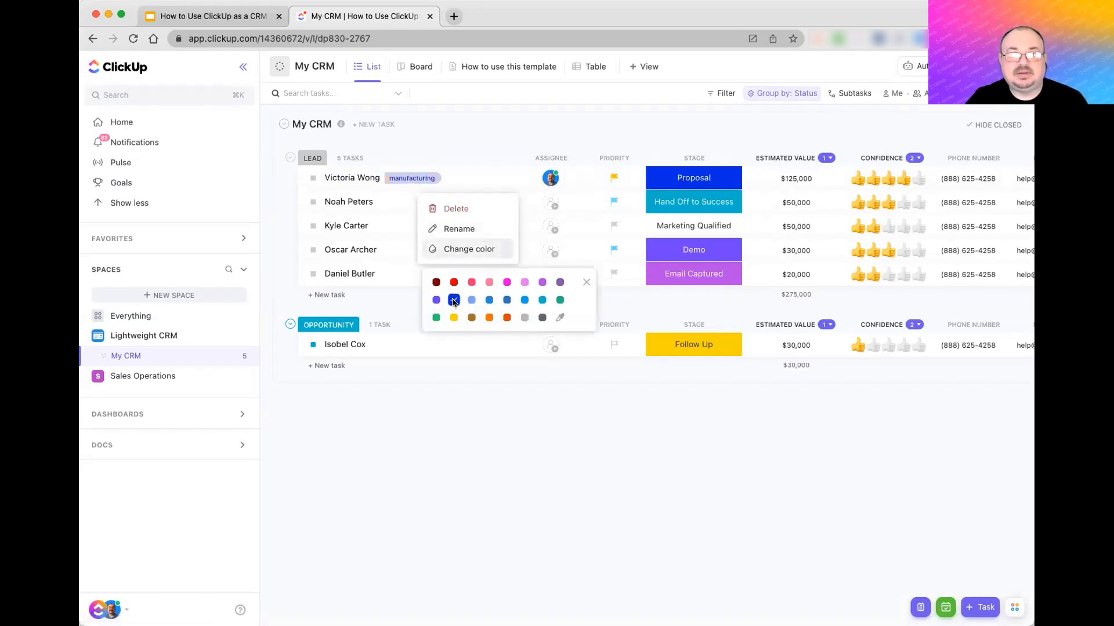
left_click(485, 416)
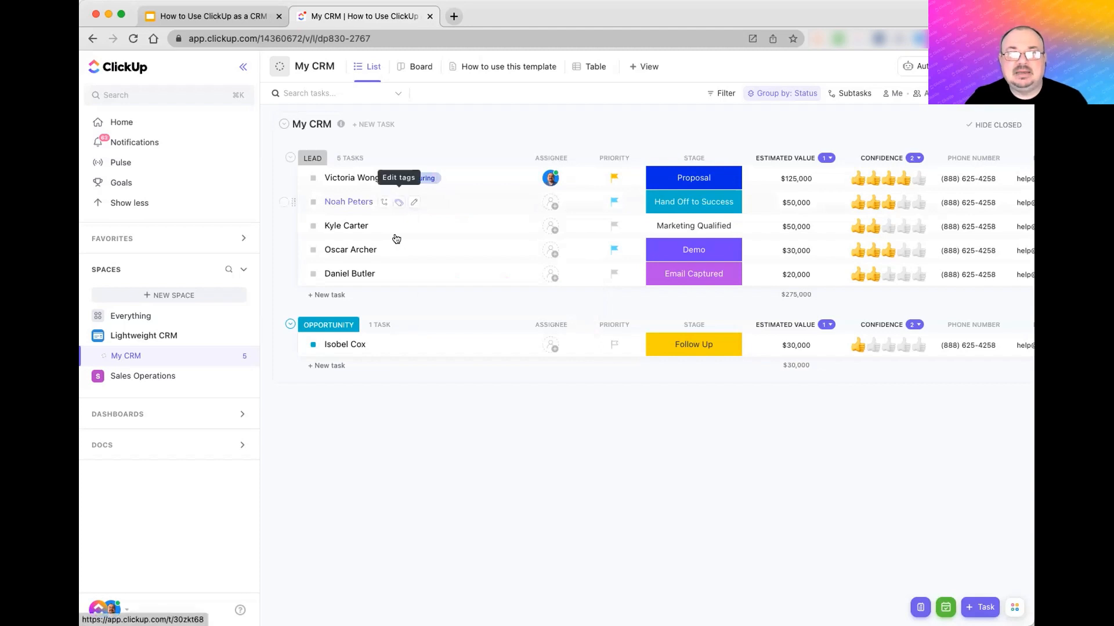
left_click(398, 201)
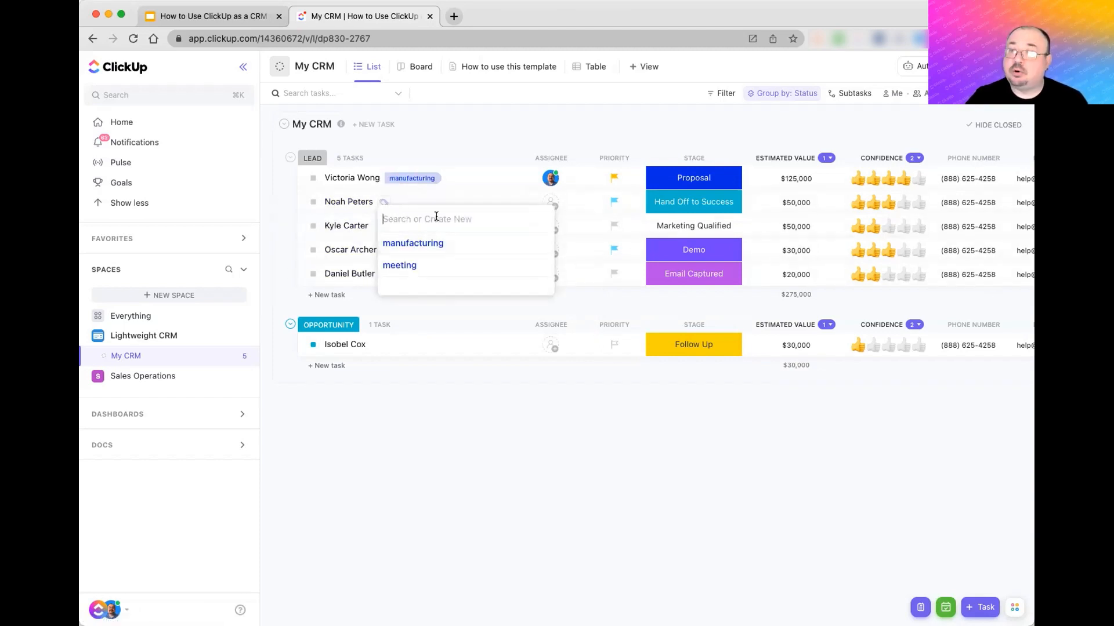
left_click(469, 415)
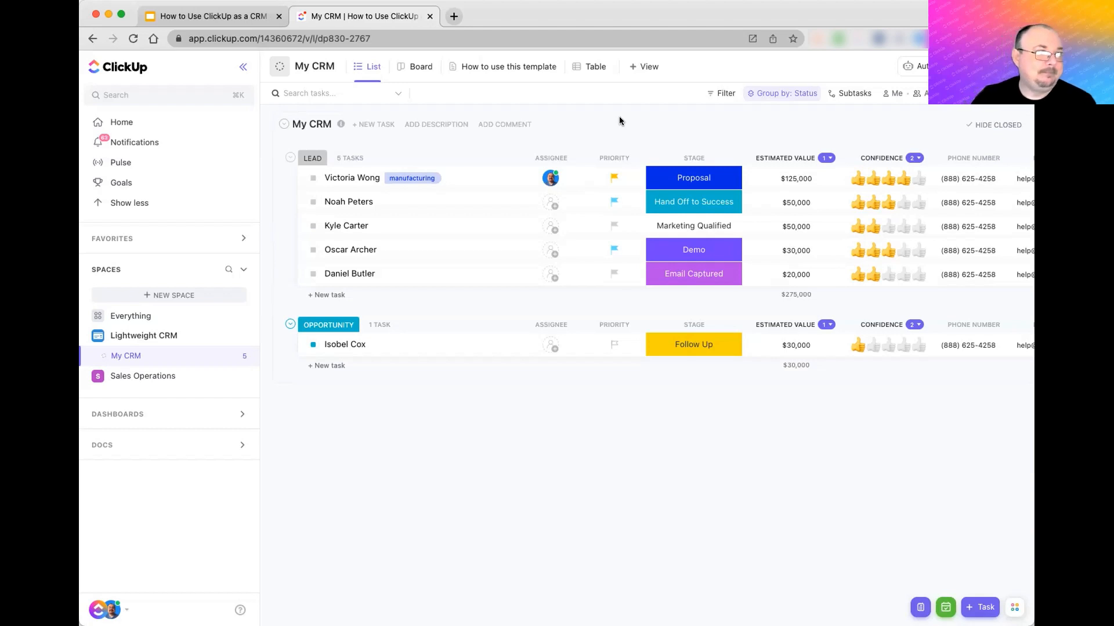
- Add a 'Sales Presentation' subtask to the $125,000 lead, due tomorrow and assigned to a teammate
left_click(342, 181)
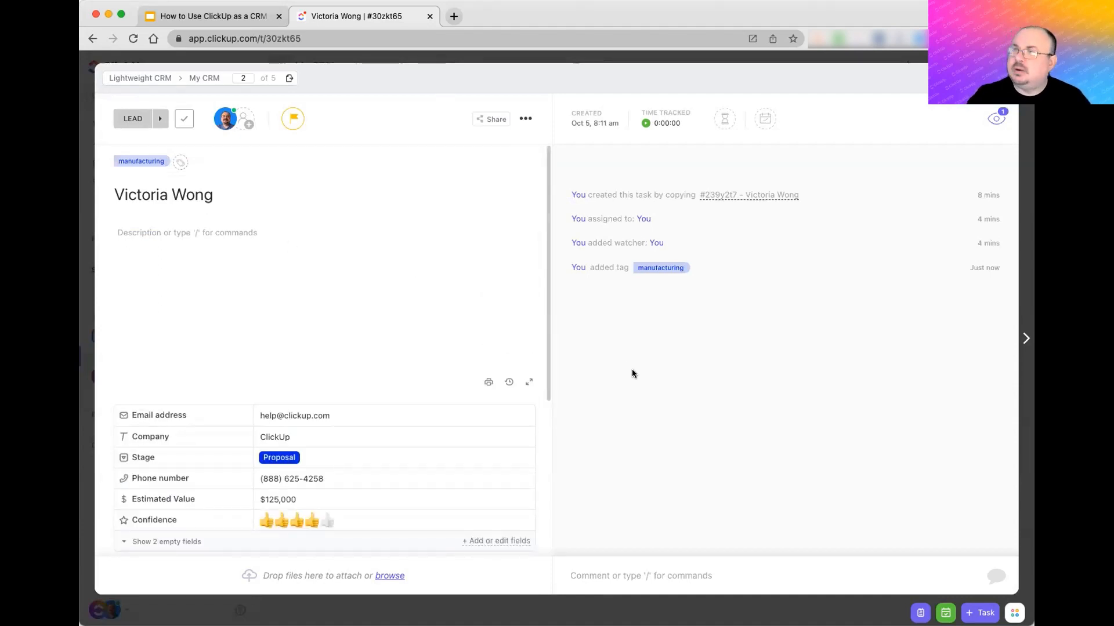
scroll(320, 417, "down", 5)
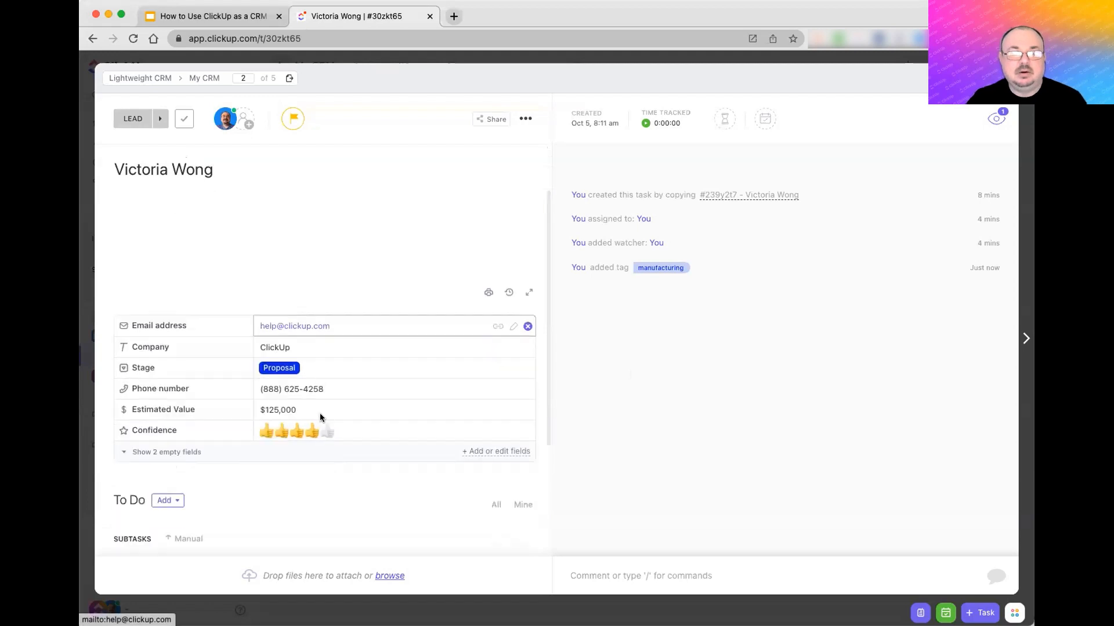
left_click(172, 406)
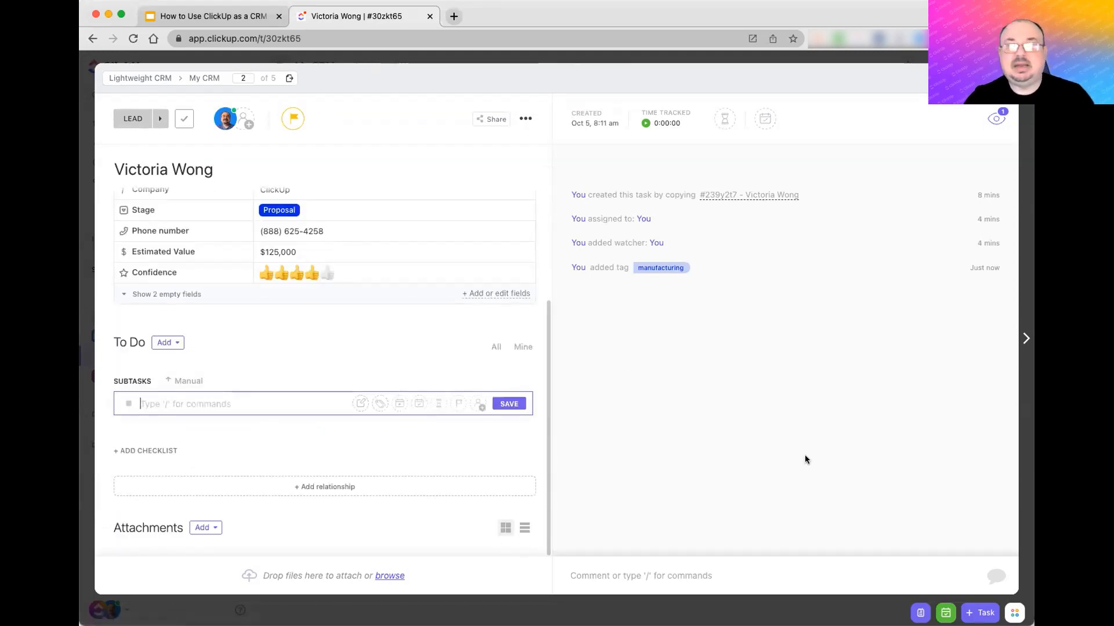
type("Sales Pres")
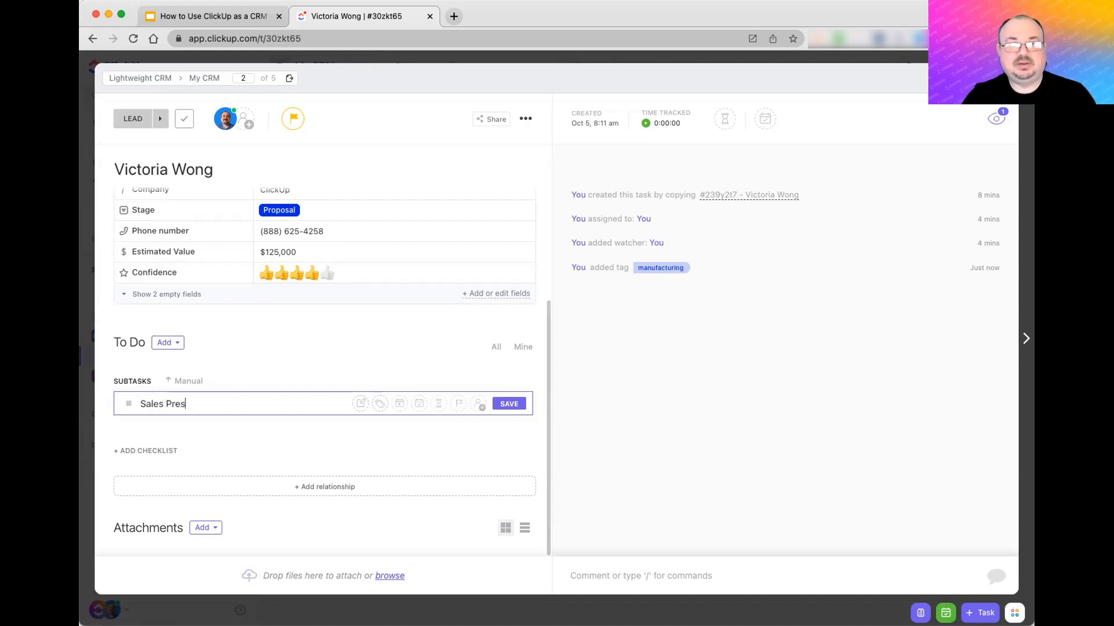
type("entation")
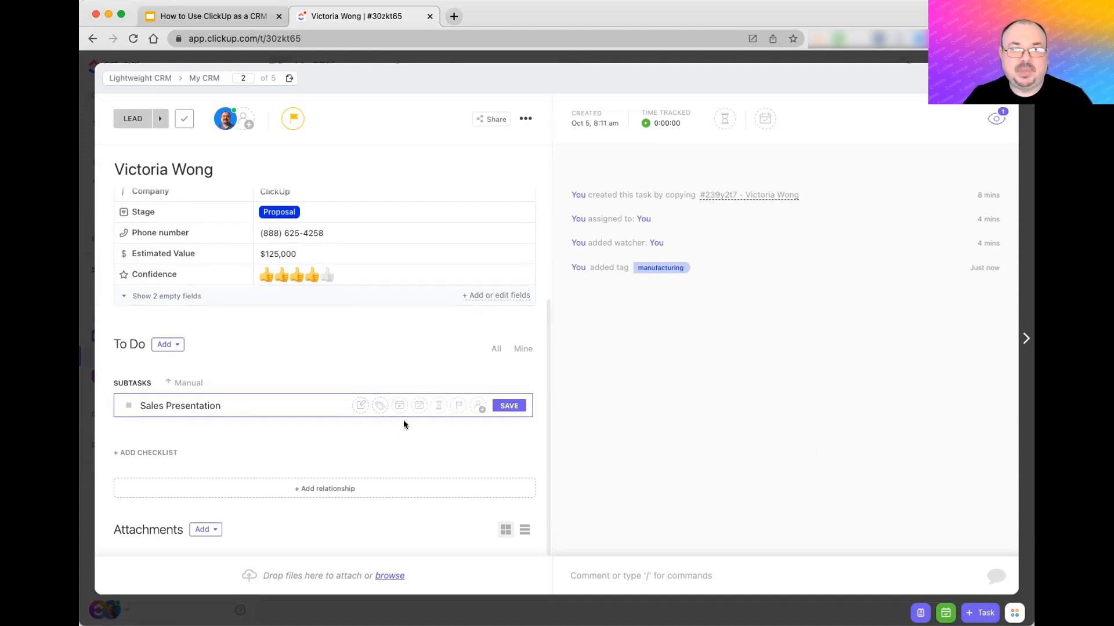
left_click(418, 408)
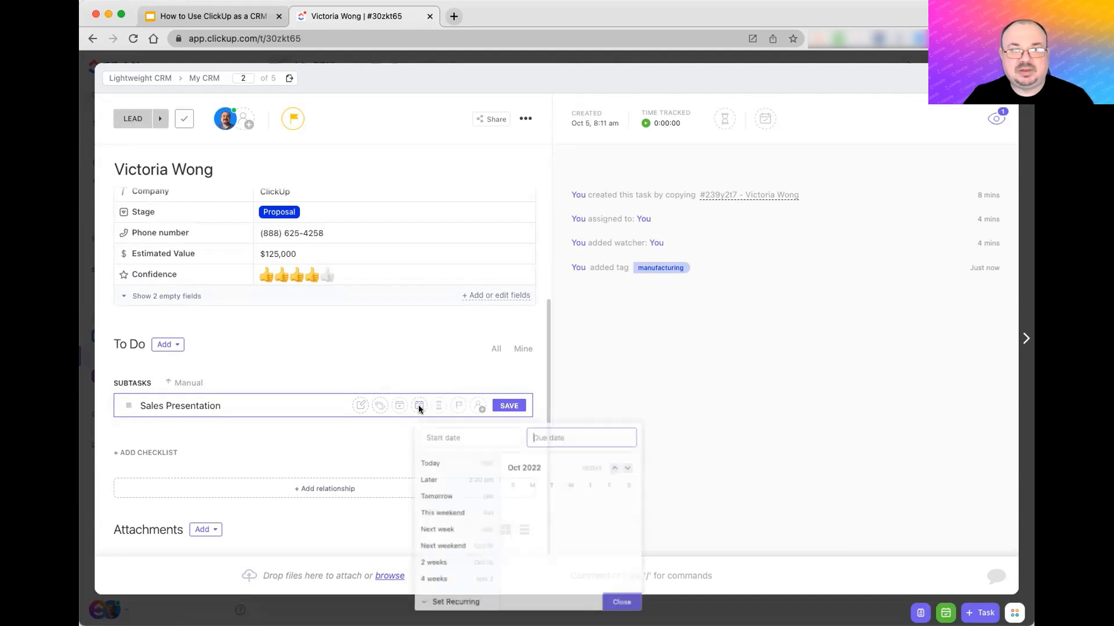
left_click(447, 494)
left_click(478, 406)
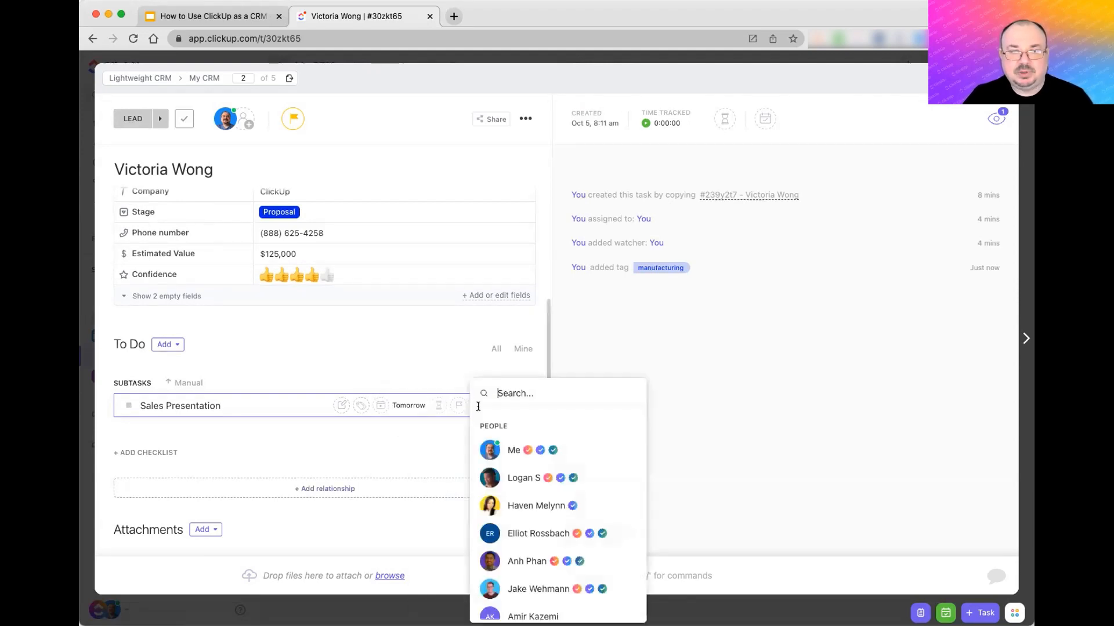
left_click(509, 481)
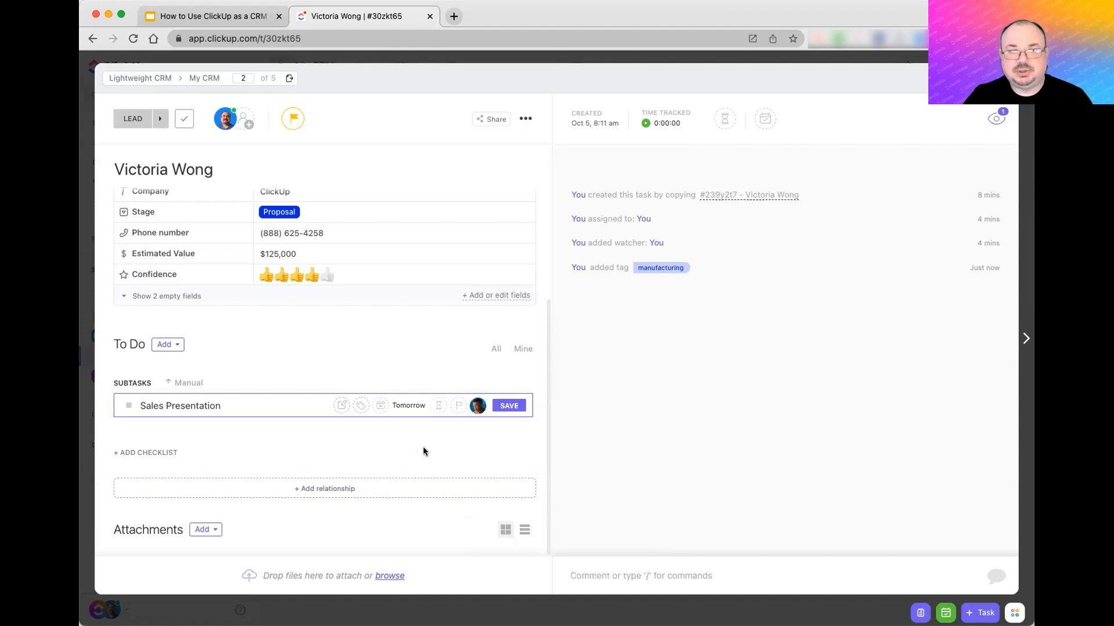
left_click(509, 406)
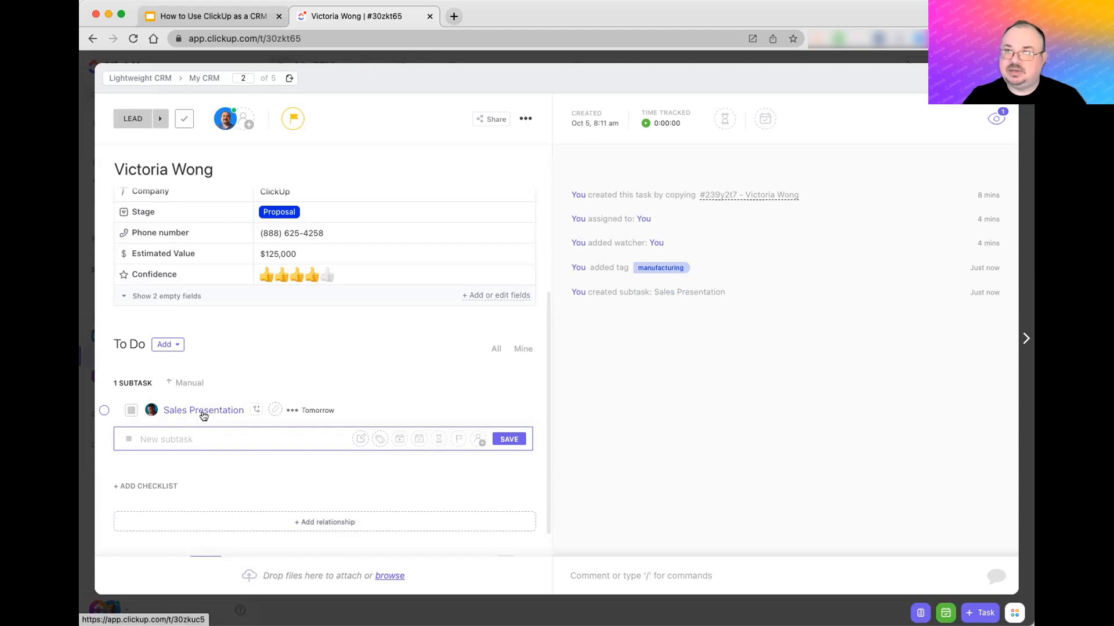
- Mark the Sales Presentation subtask Closed and open it on its own page
left_click(131, 412)
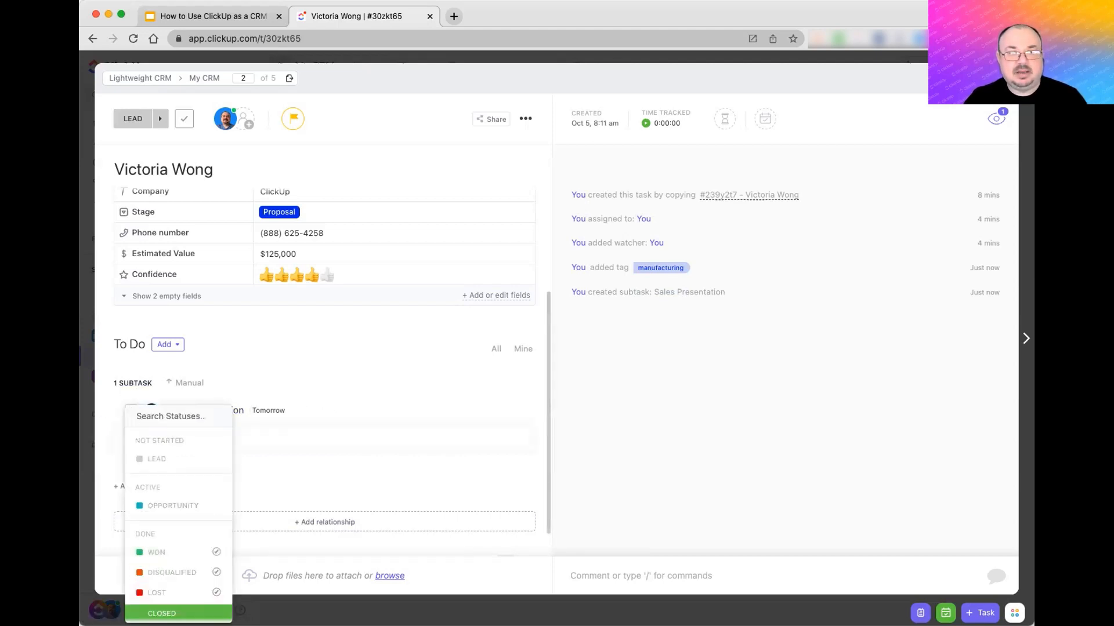
left_click(163, 613)
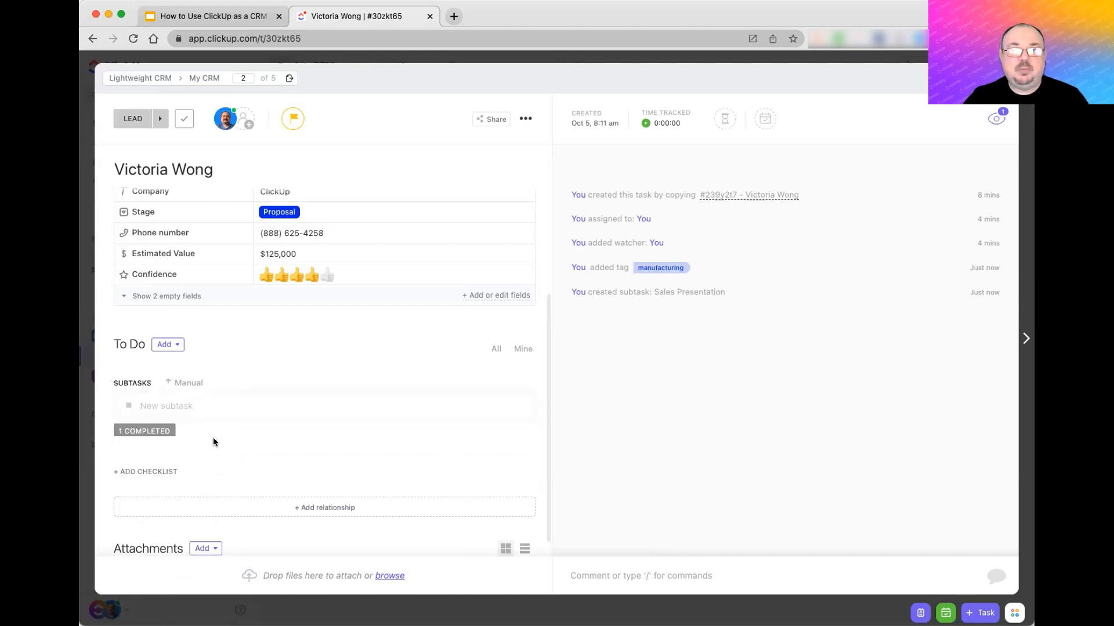
left_click(145, 430)
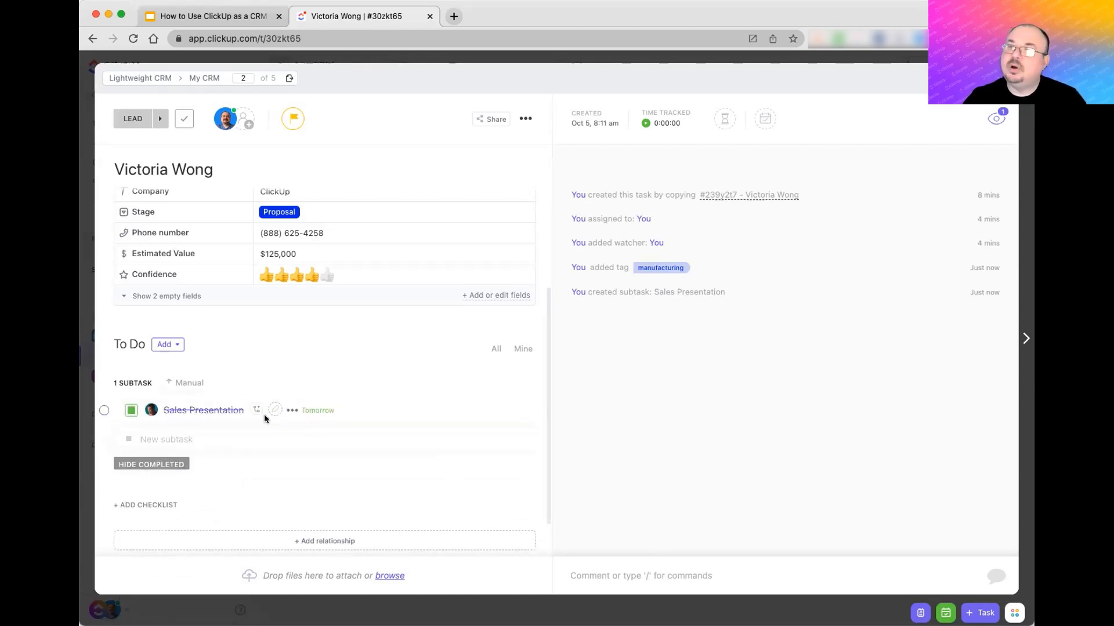
left_click(201, 410)
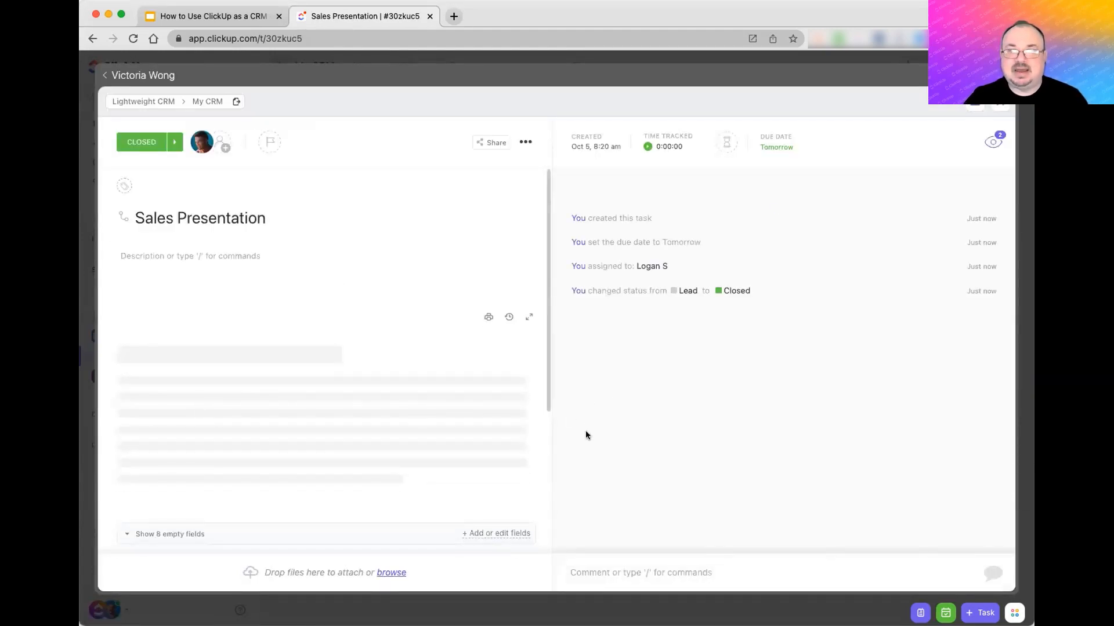
- Look over the task's comment box and attachment options, then close it to return to My CRM
left_click(790, 570)
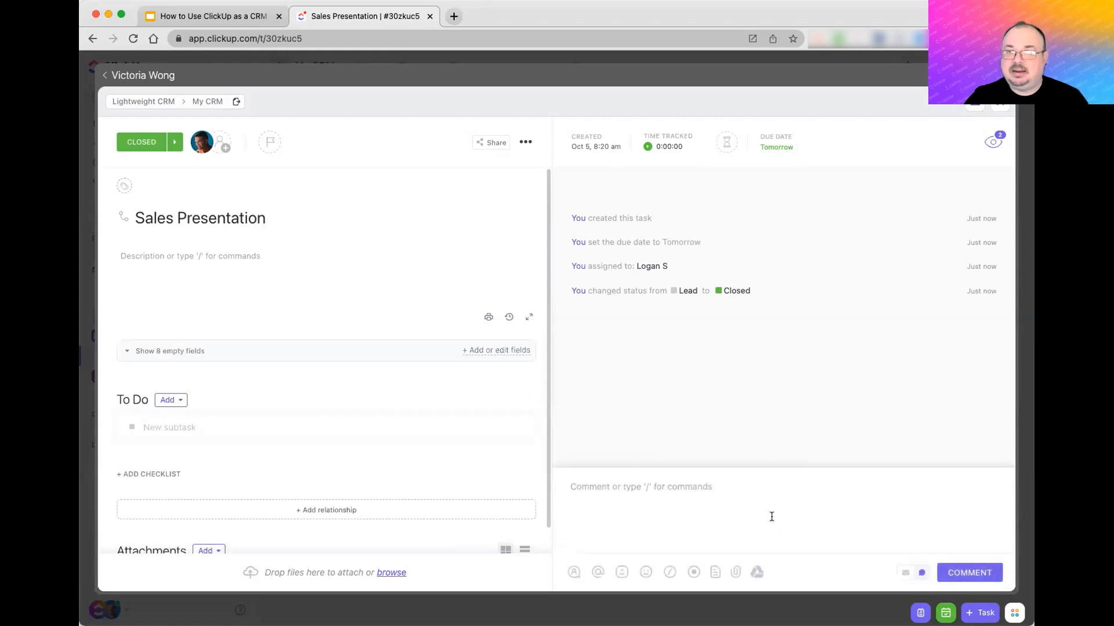
scroll(367, 457, "down", 3)
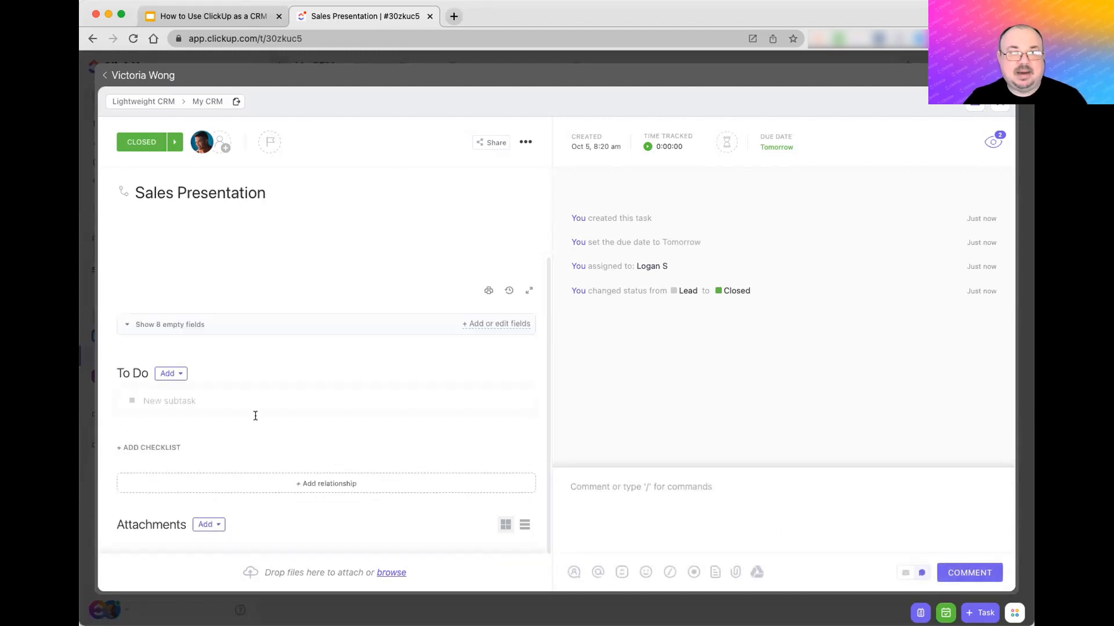
left_click(208, 524)
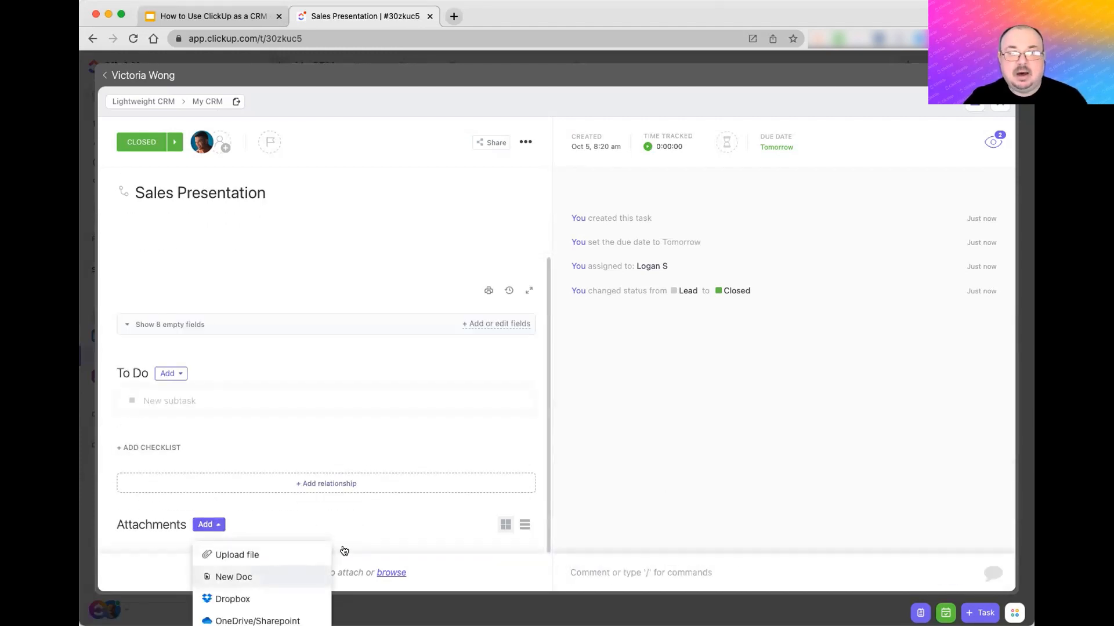
left_click(781, 535)
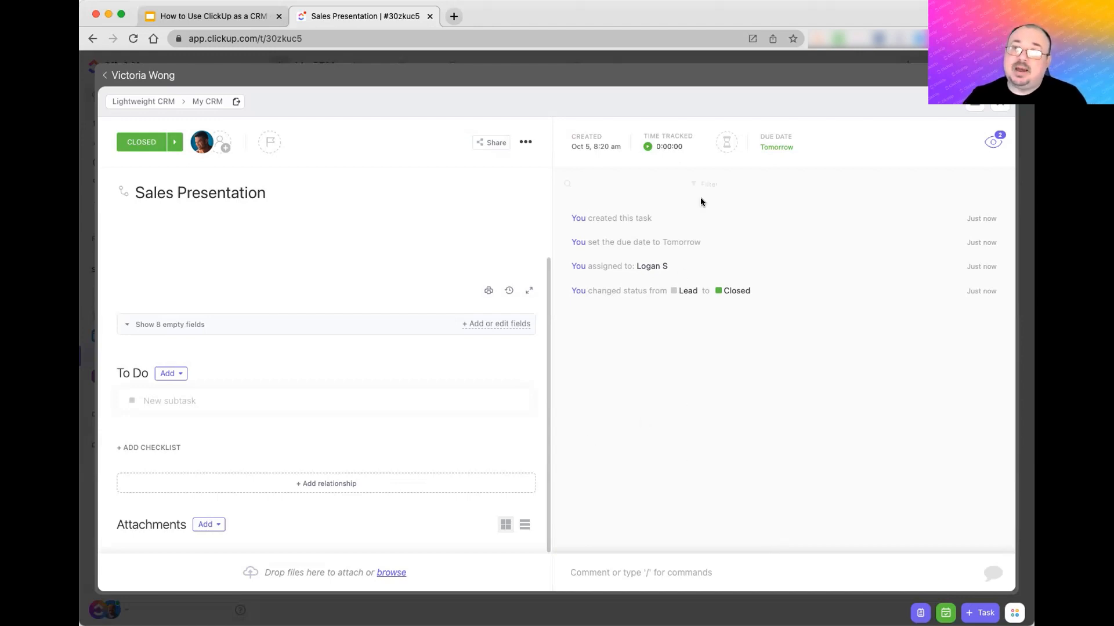
left_click(669, 79)
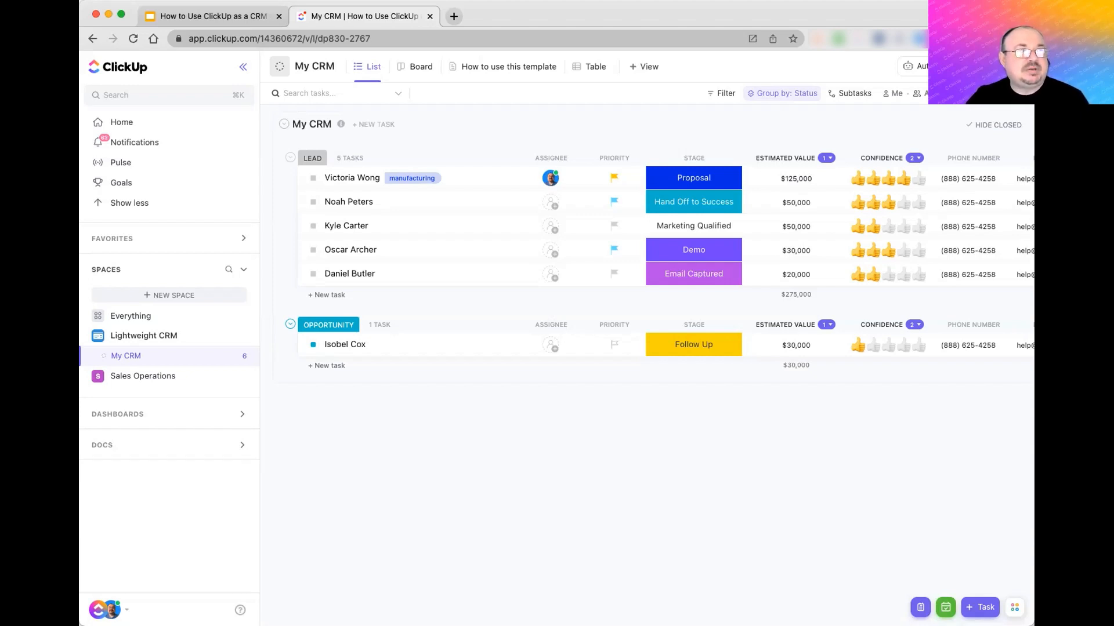
- Expand Sales Operations, CRM and Sales Pipeline in the sidebar and open the Clients list
left_click(87, 379)
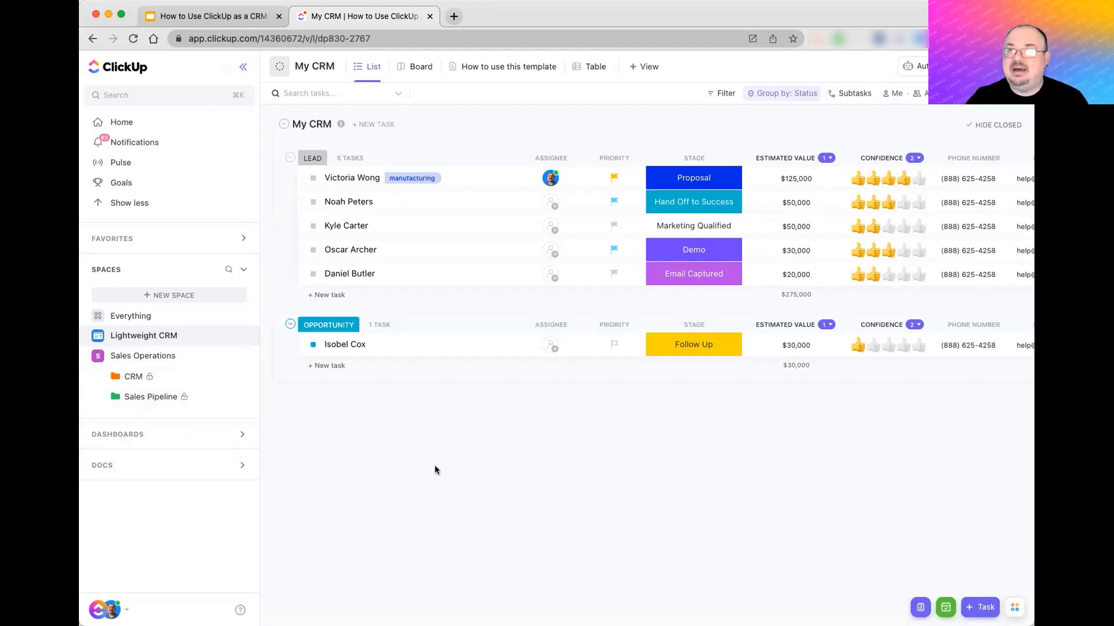
left_click(132, 377)
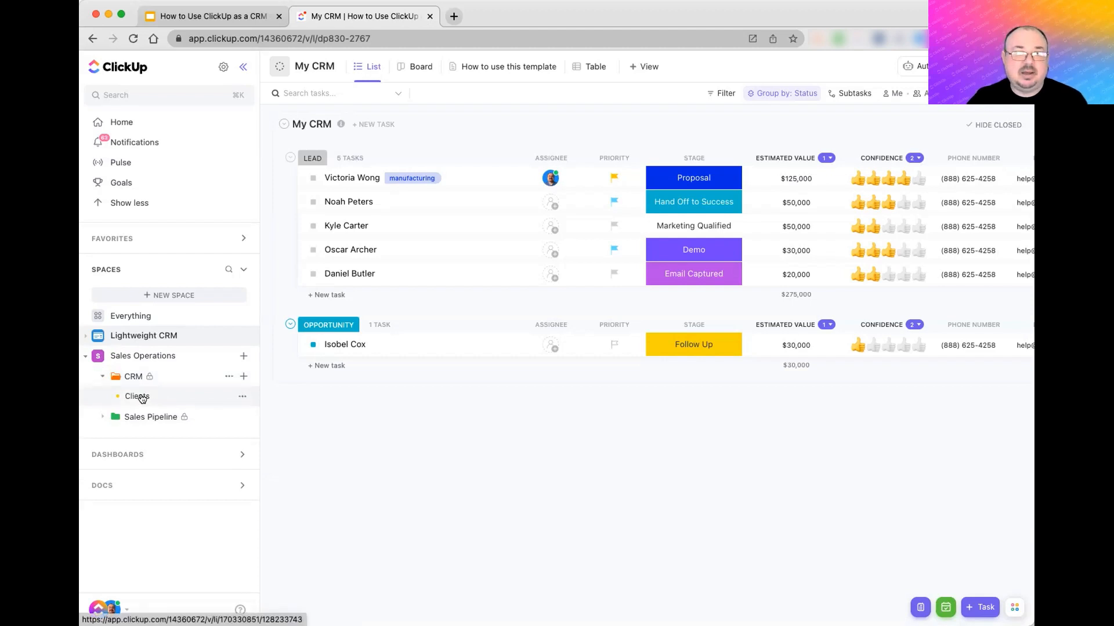
left_click(102, 419)
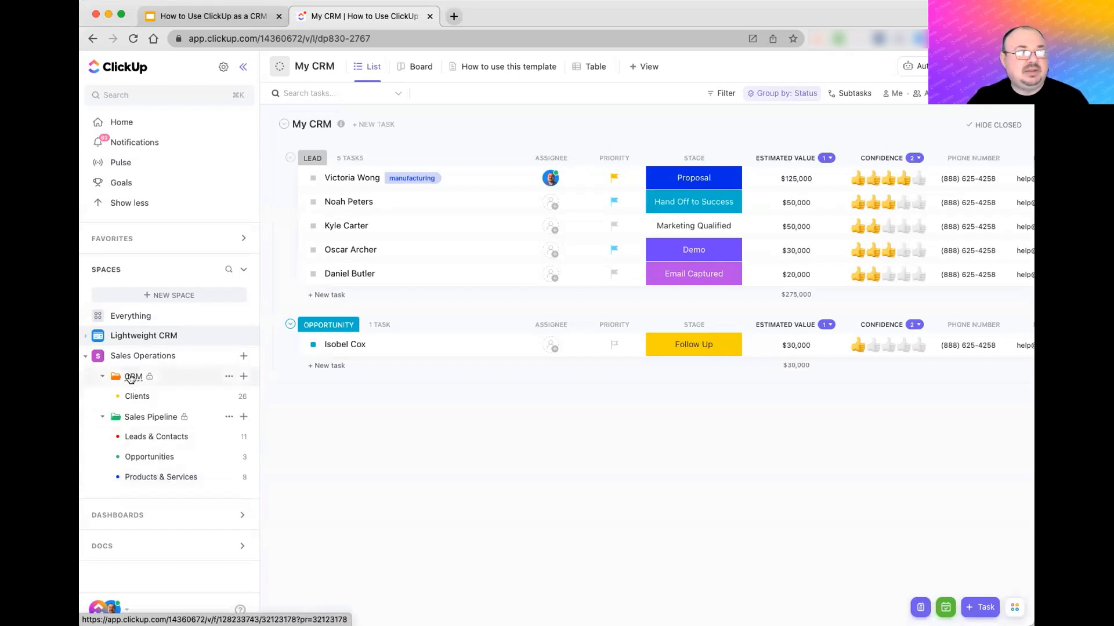
left_click(138, 397)
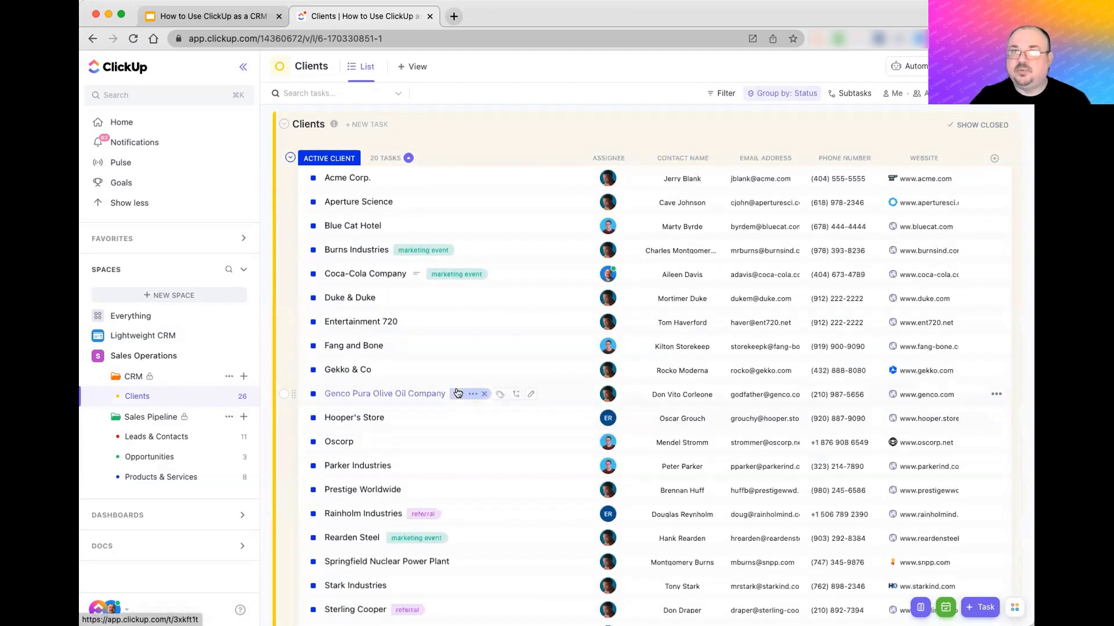
left_click(311, 178)
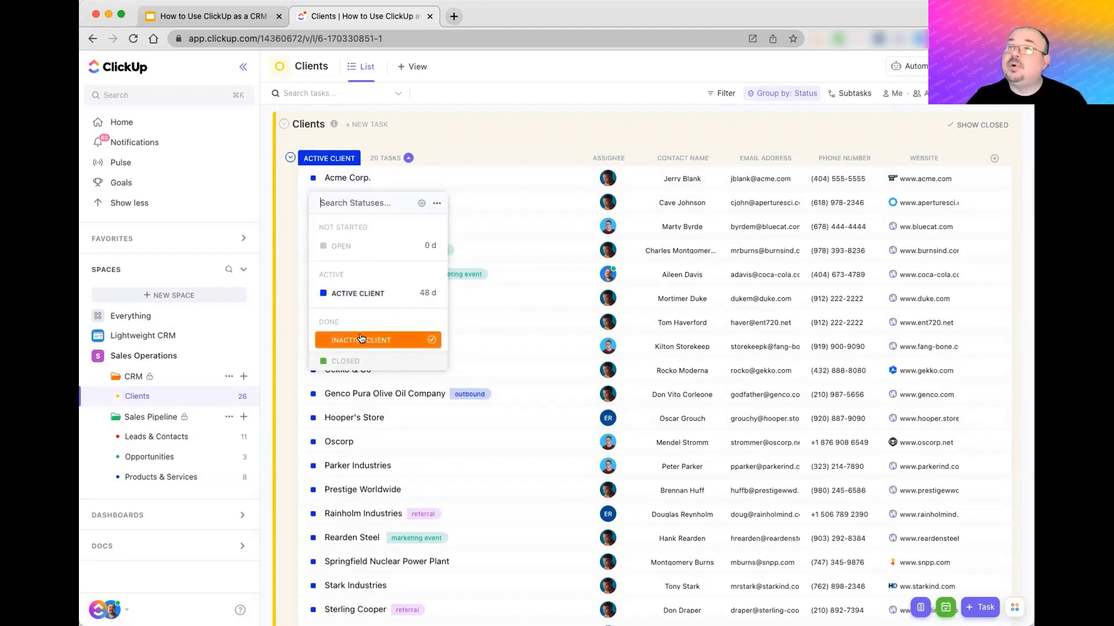
left_click(465, 130)
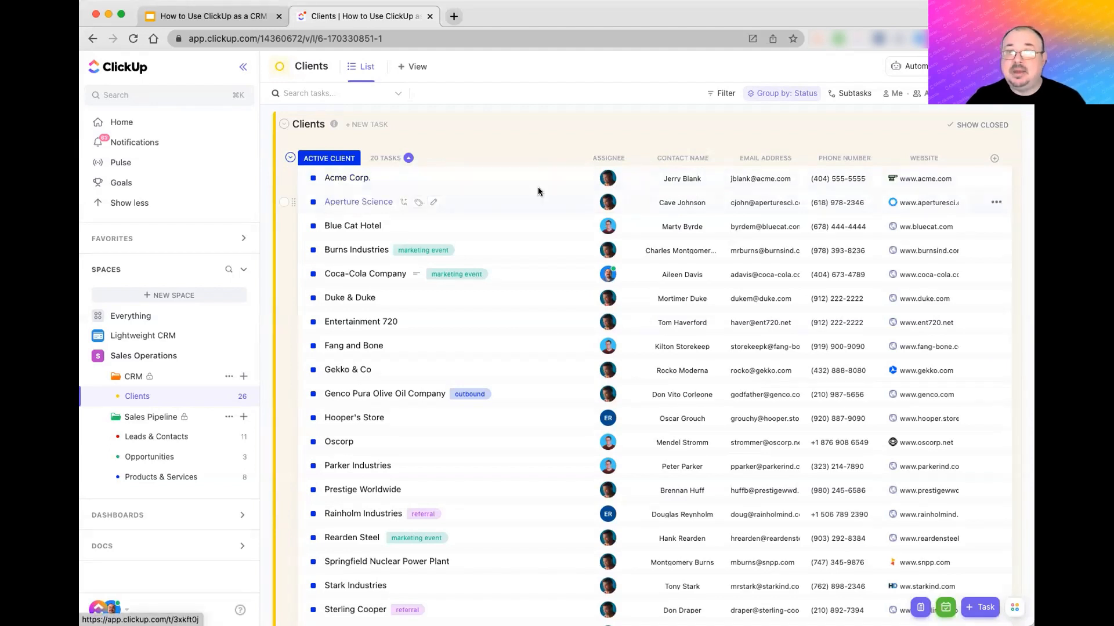
left_click(603, 183)
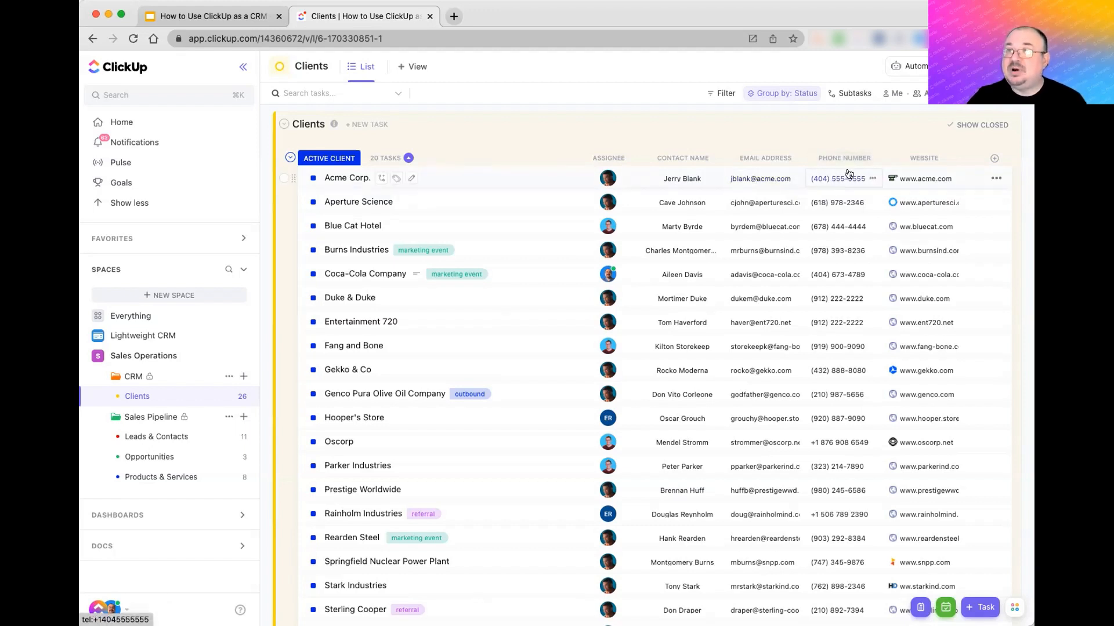
left_click(995, 158)
left_click(910, 190)
scroll(925, 380, "down", 10)
scroll(925, 392, "down", 2)
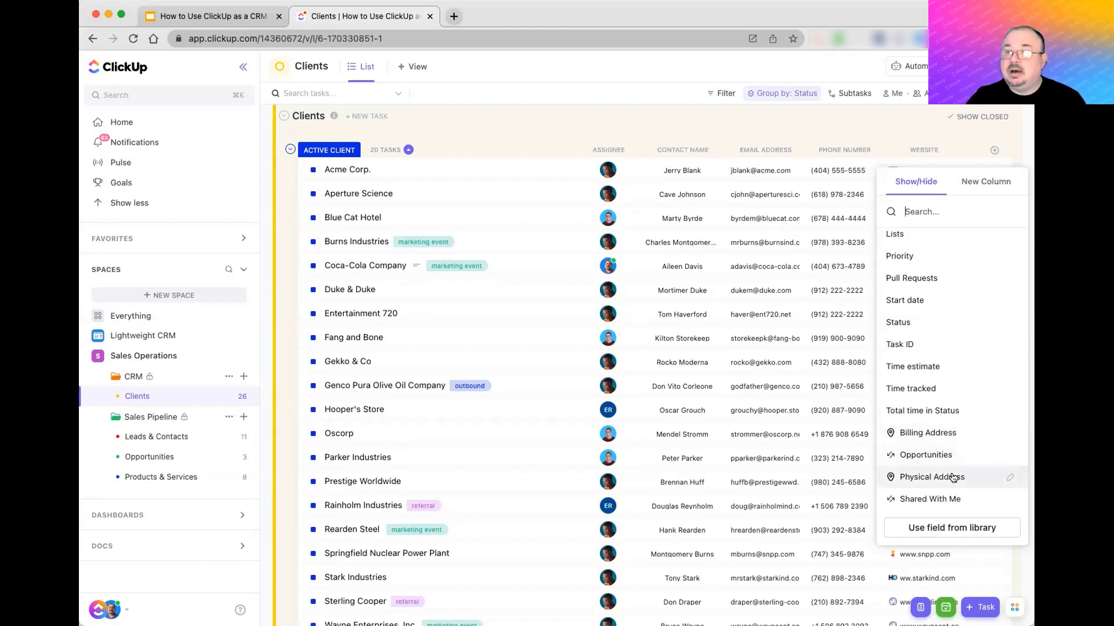
left_click(883, 123)
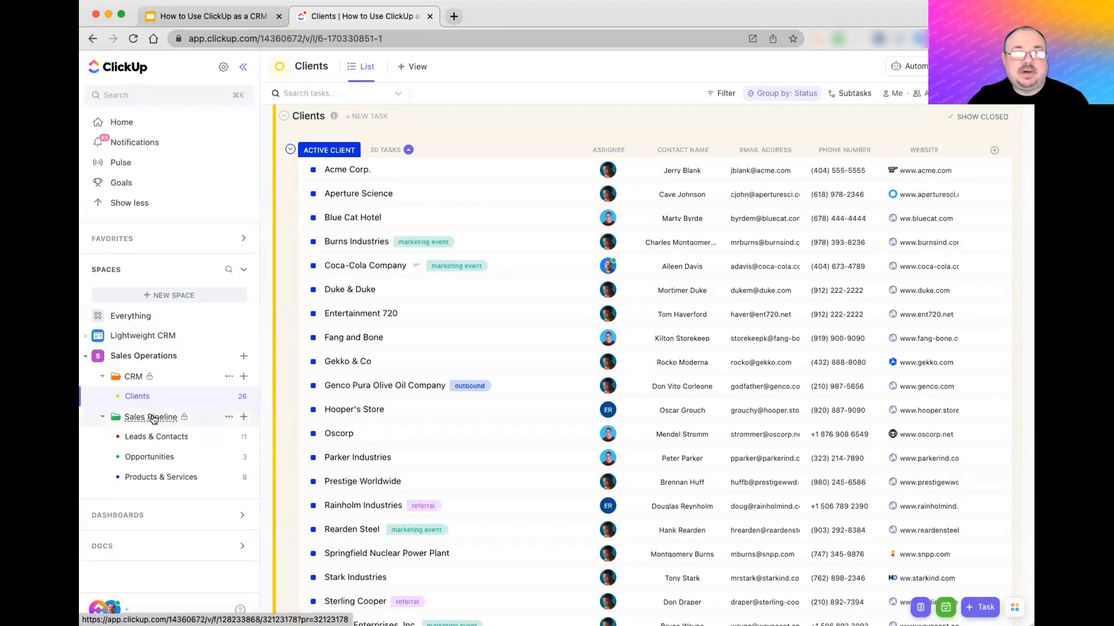
- Open the Leads & Contacts New Lead Form view and select yourself as submitter
left_click(151, 439)
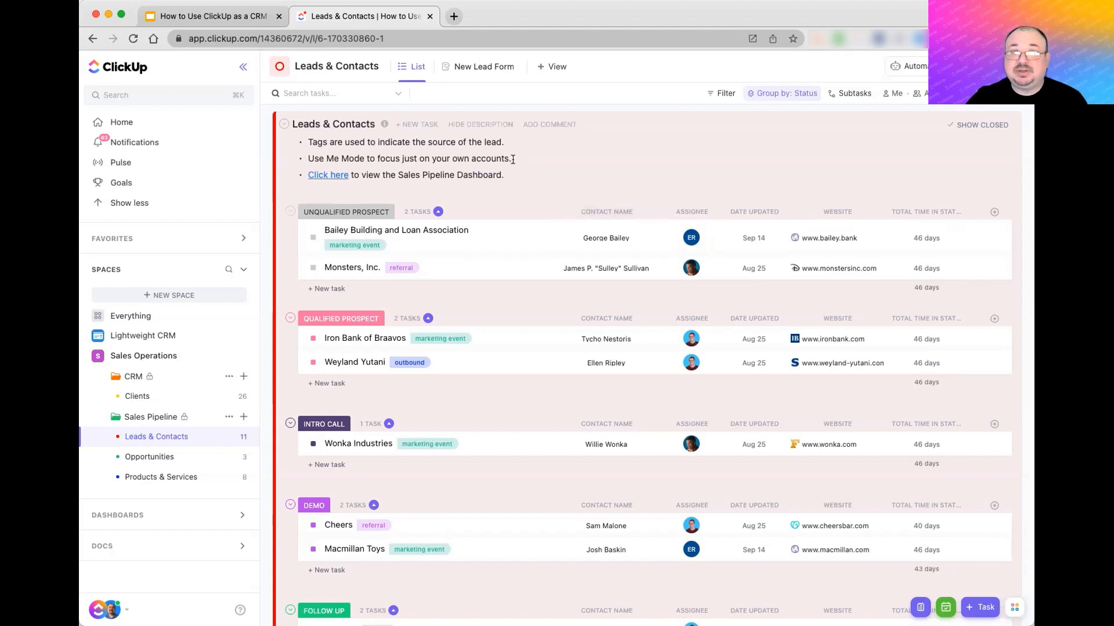
left_click(475, 72)
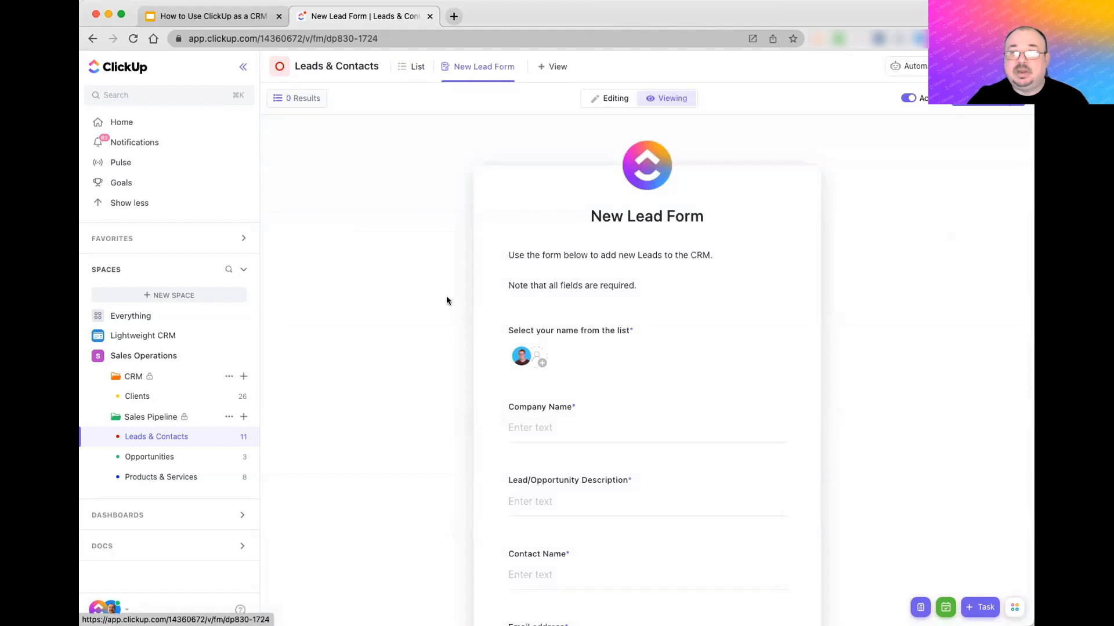
scroll(434, 336, "down", 3)
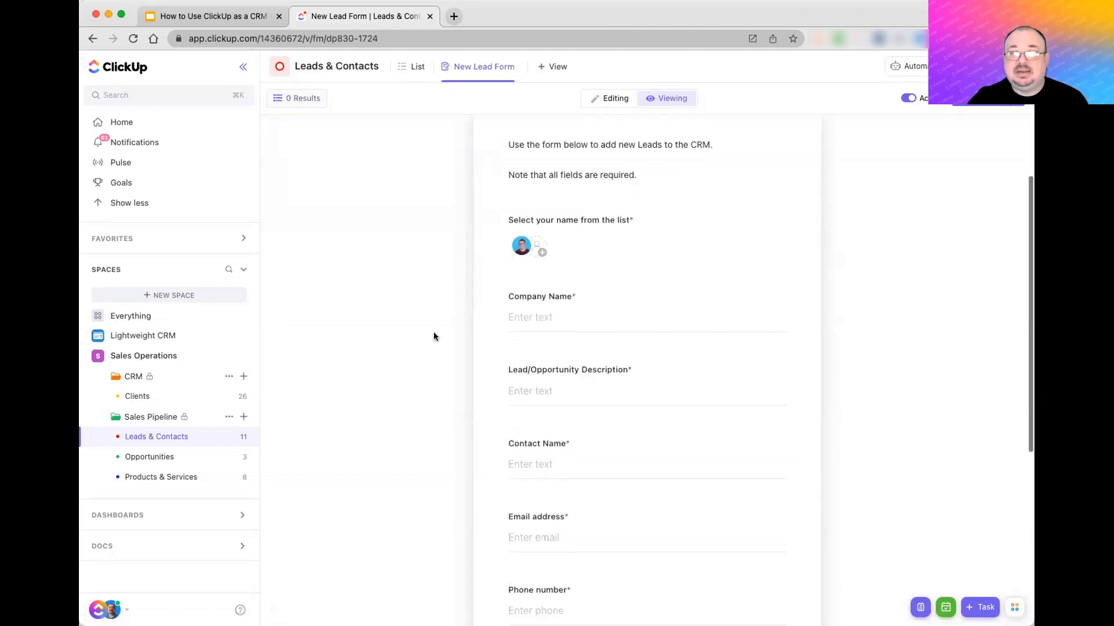
left_click(521, 246)
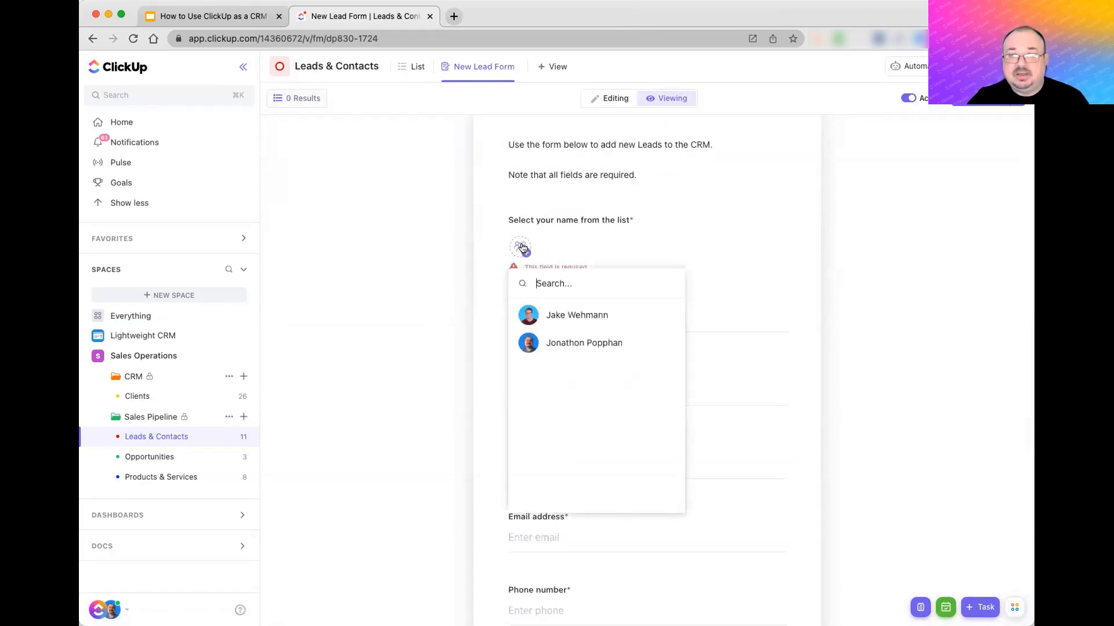
left_click(558, 342)
left_click(521, 316)
- Enter company name 'New Company' and description 'This is a lead for our sales department'
type("New C")
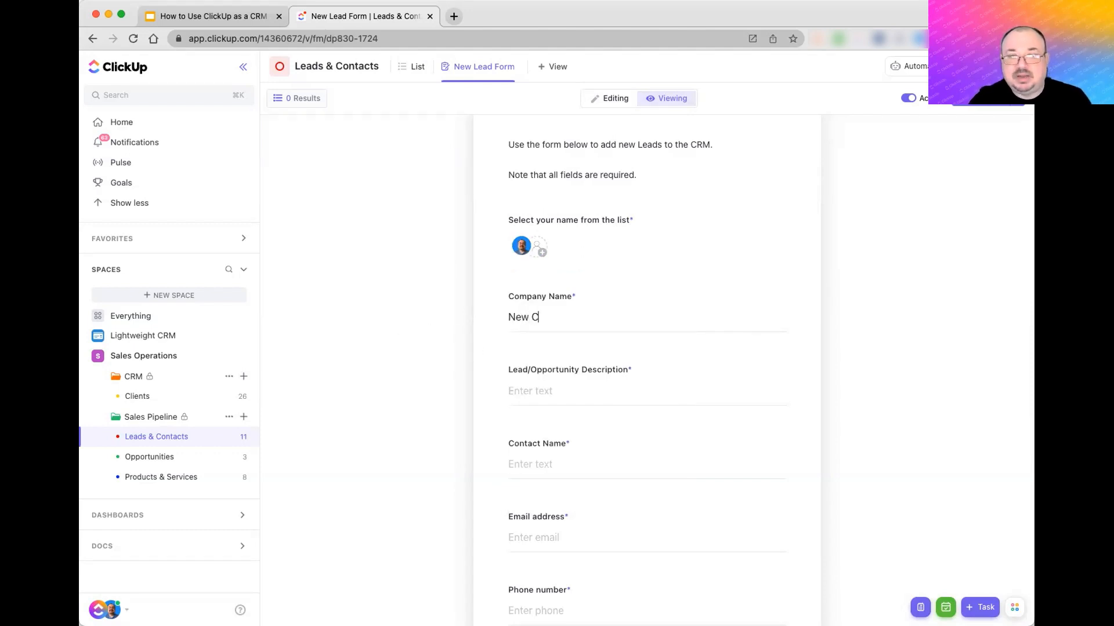
type("ompany")
key("Tab")
type("This")
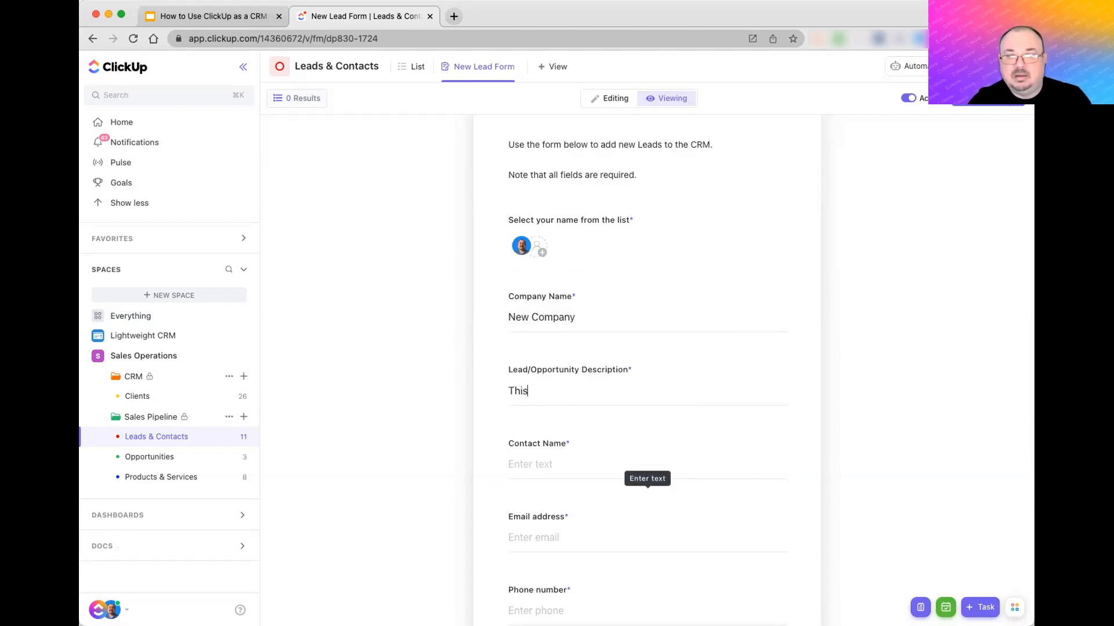
type(" is a lead ")
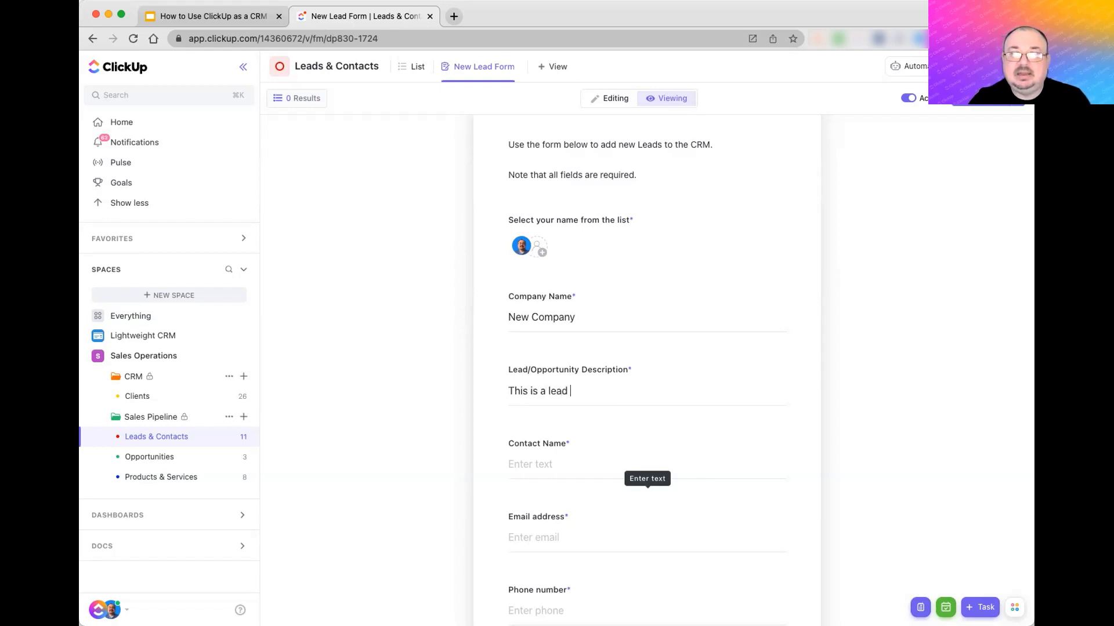
type("for our s")
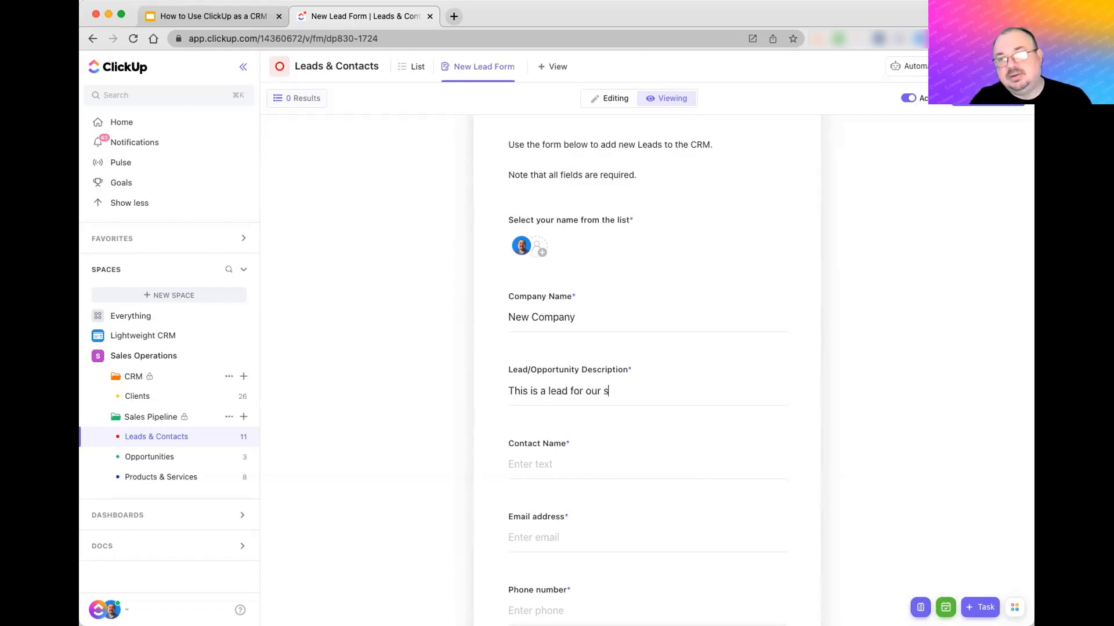
type("ales department")
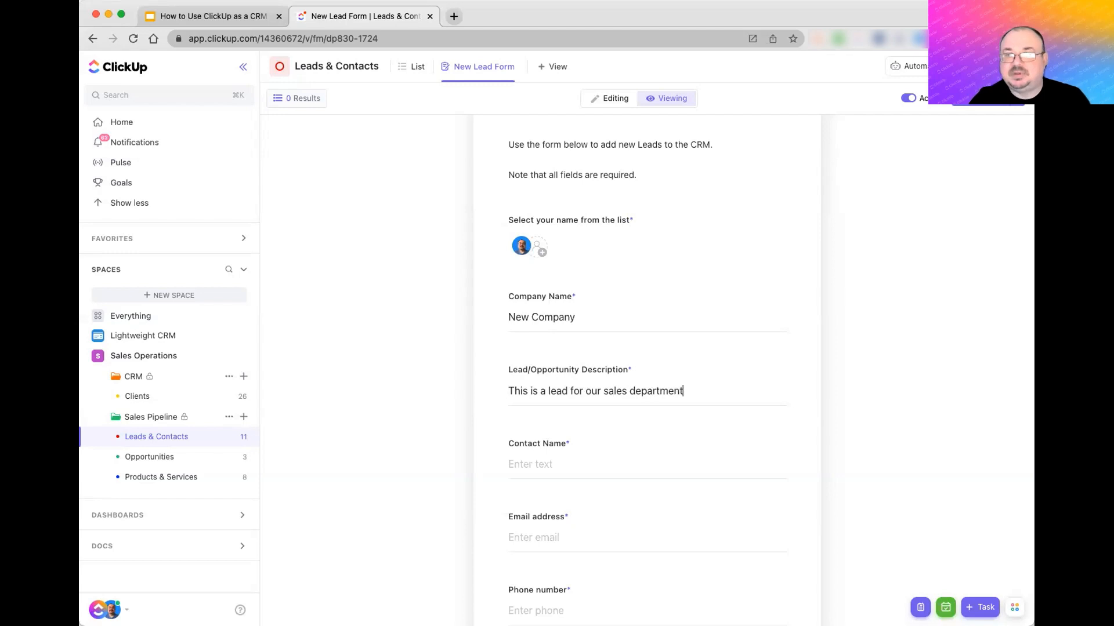
- Fill in the contact's name, e-mail address and phone number, fixing an e-mail typo
scroll(442, 312, "down", 3)
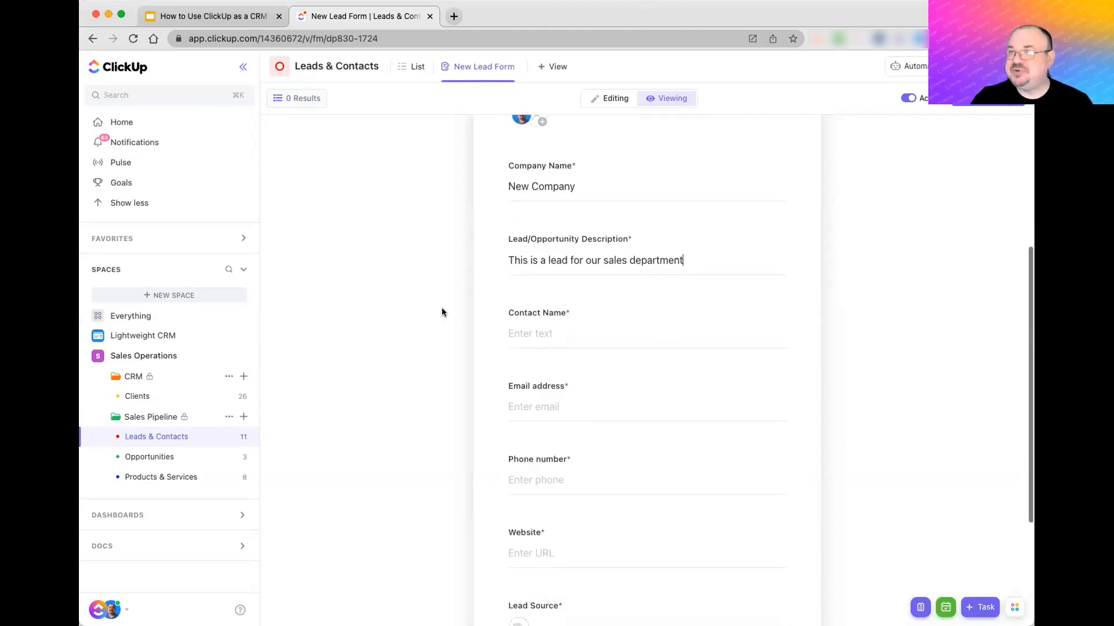
left_click(543, 333)
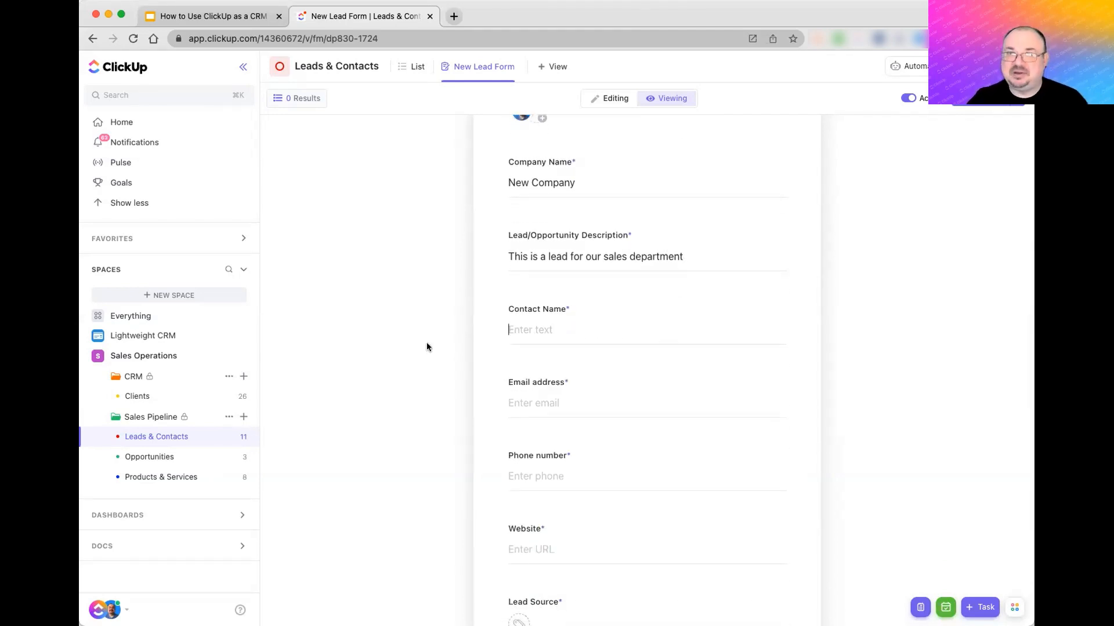
key("Tab")
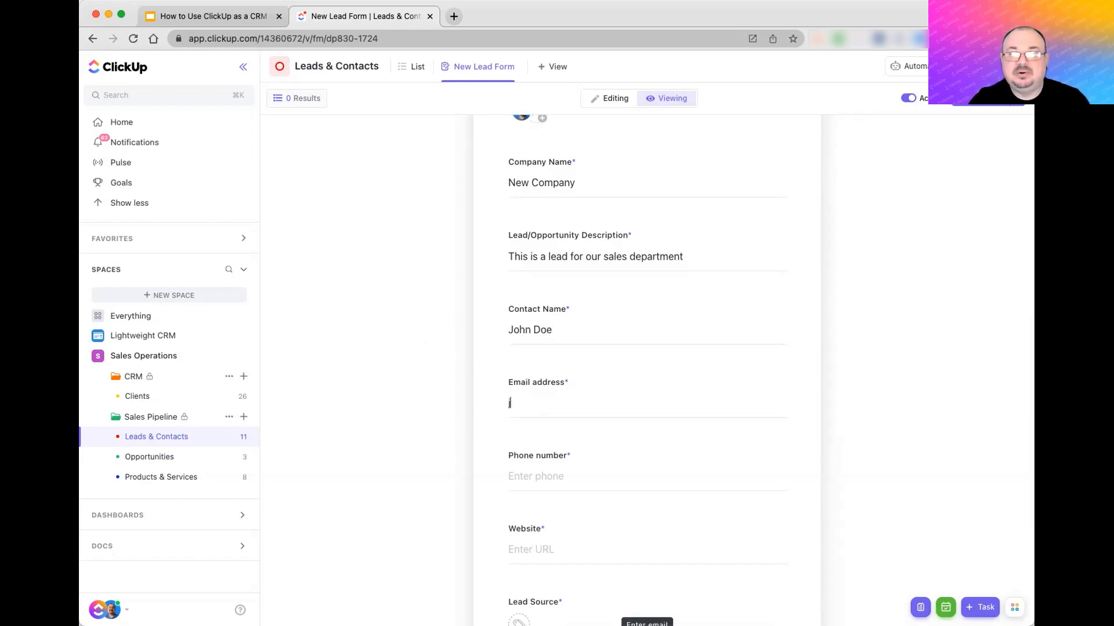
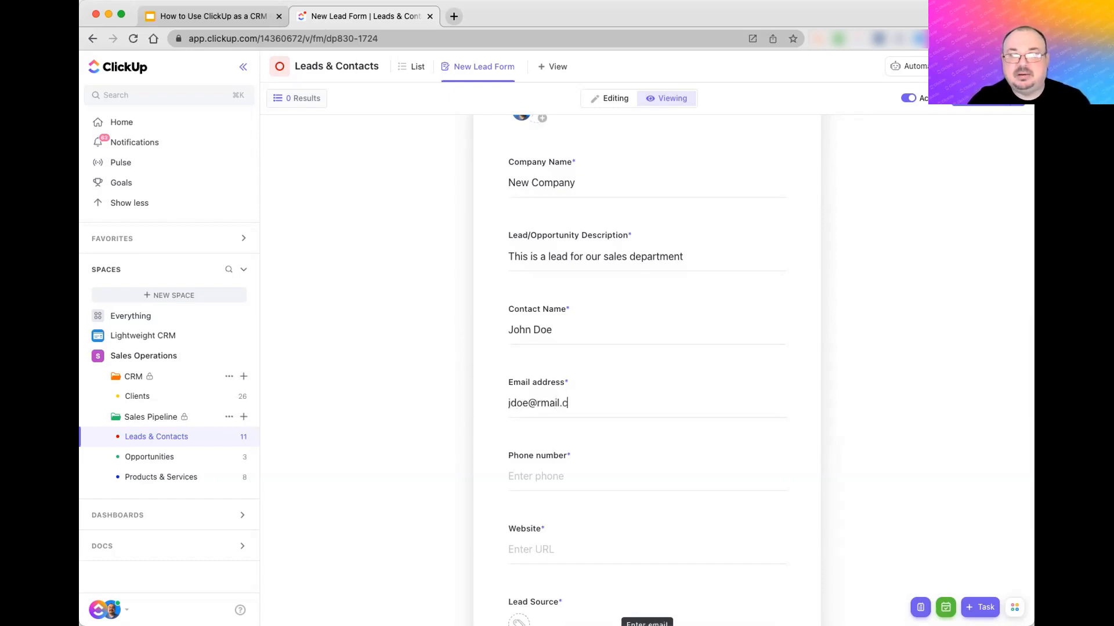
key("BackSpace")
key("BackSpace")
key("BackSpace")
key("BackSpace")
key("BackSpace")
key("BackSpace")
key("BackSpace")
key("BackSpace")
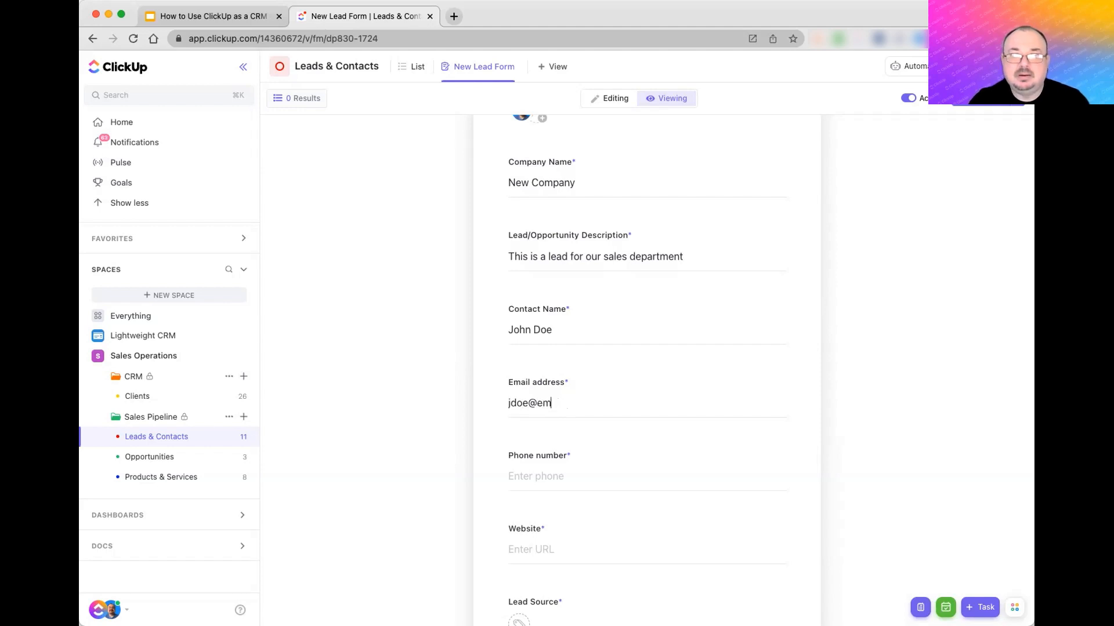
key("Tab")
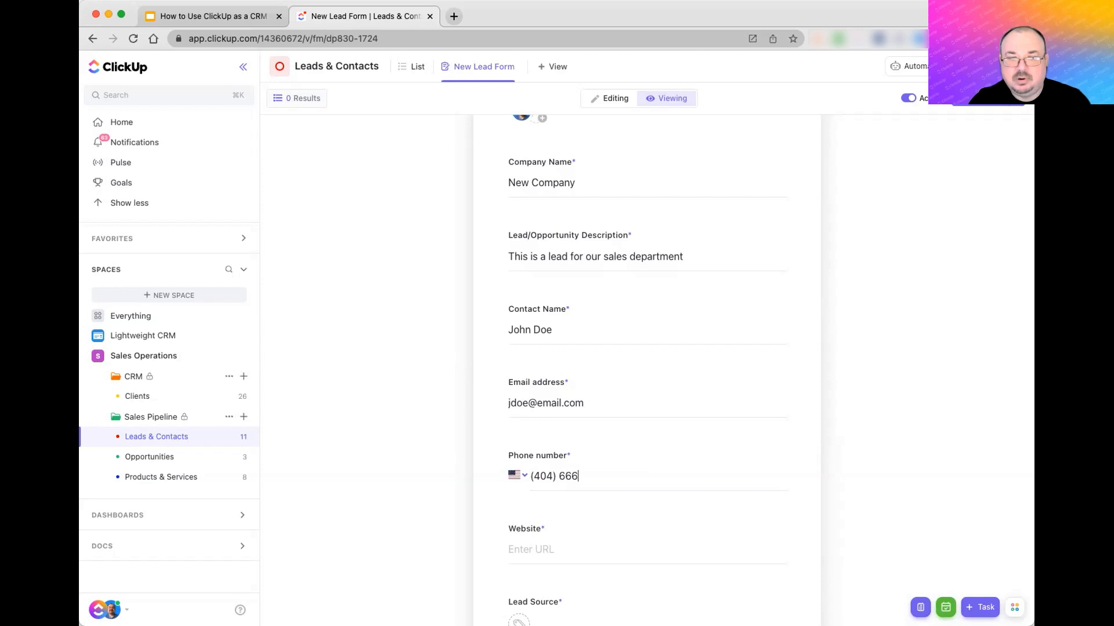
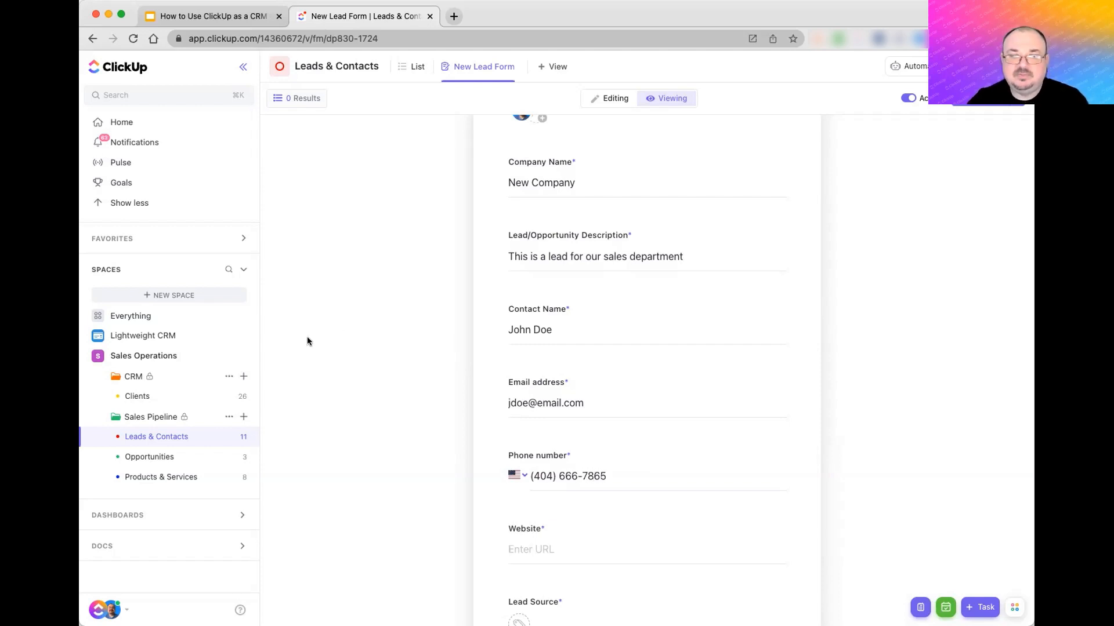
scroll(336, 321, "down", 3)
key("Tab")
type("www")
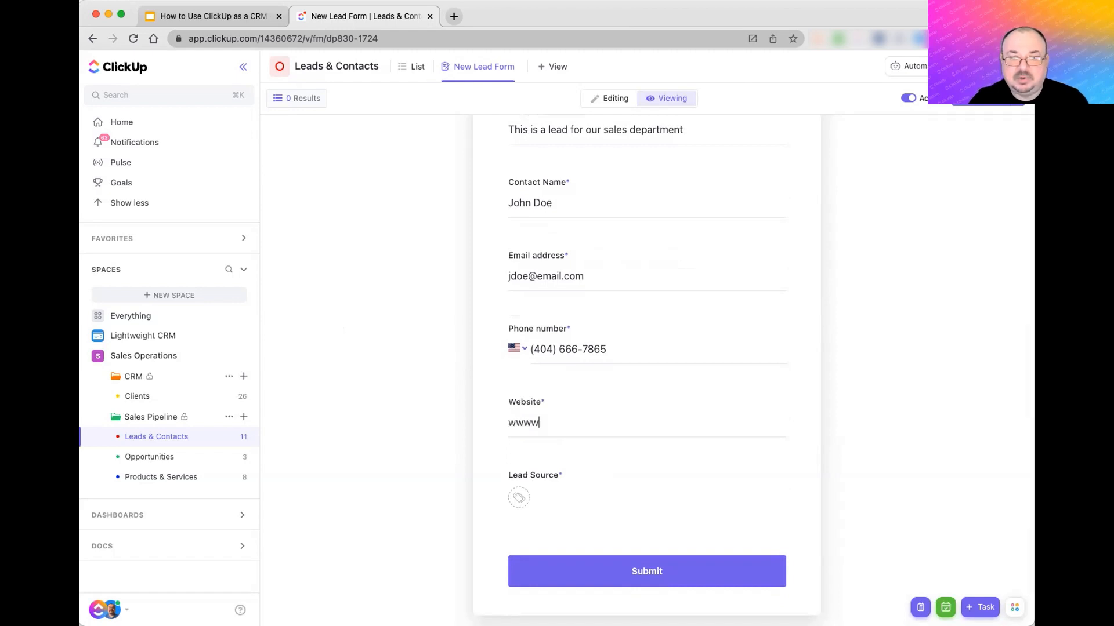
key("BackSpace")
type(".mysite.com")
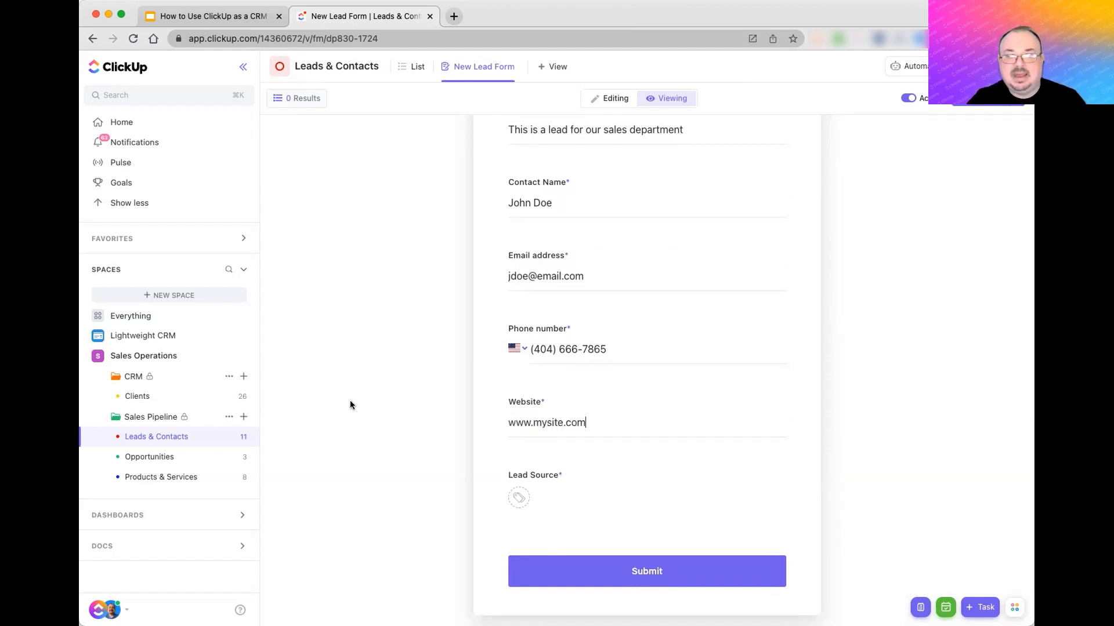
left_click(525, 496)
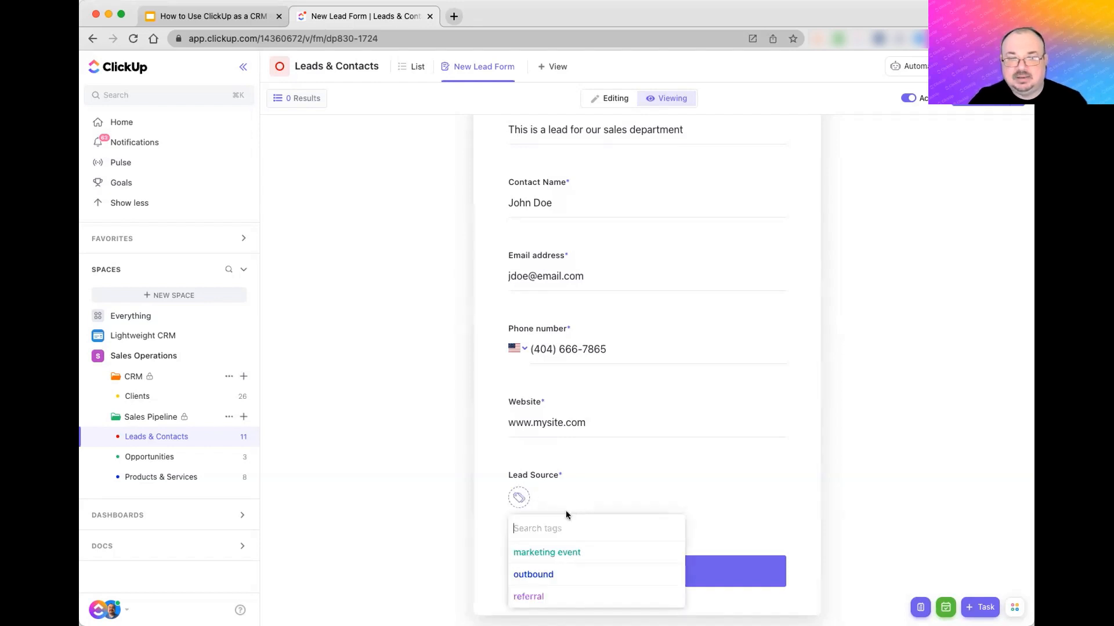
left_click(536, 597)
left_click(358, 429)
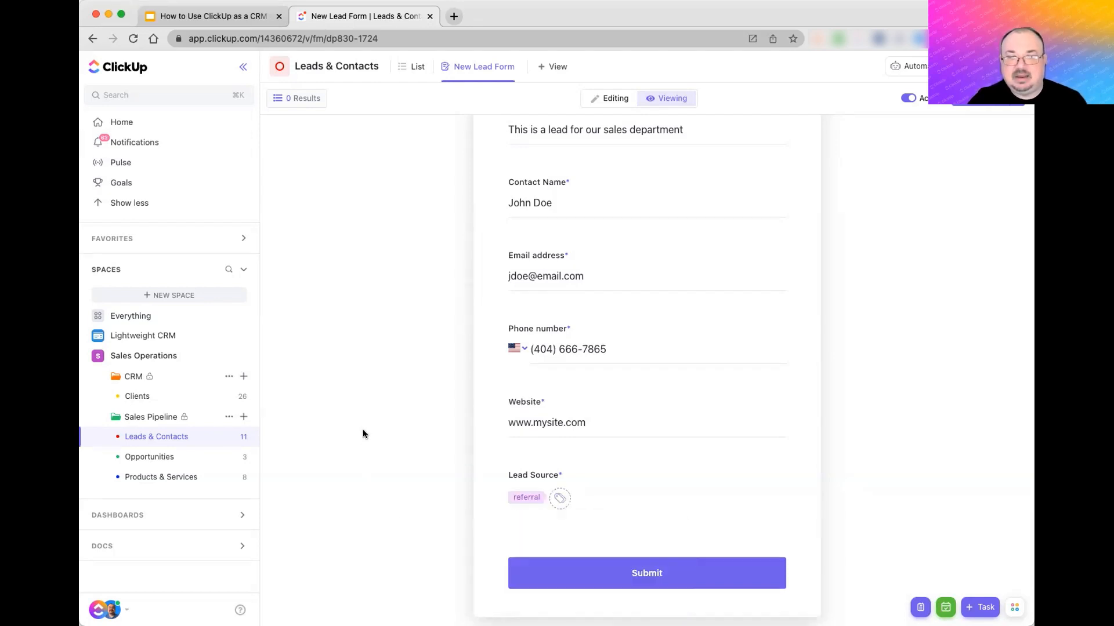
- Review the completed lead form and submit it
scroll(378, 388, "up", 10)
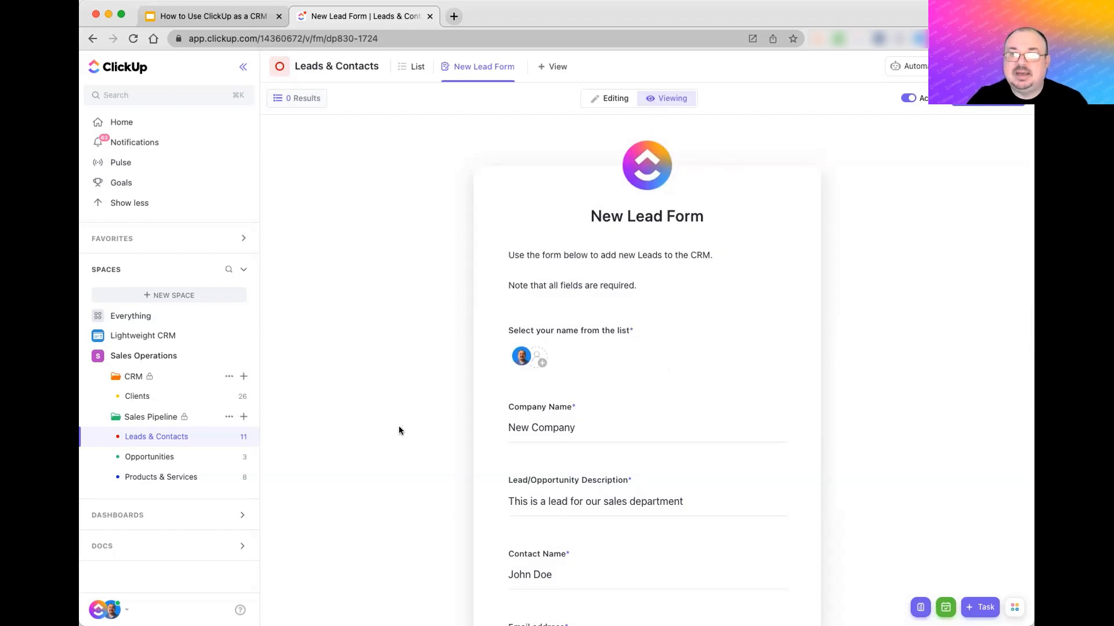
scroll(399, 429, "down", 5)
scroll(399, 429, "down", 5)
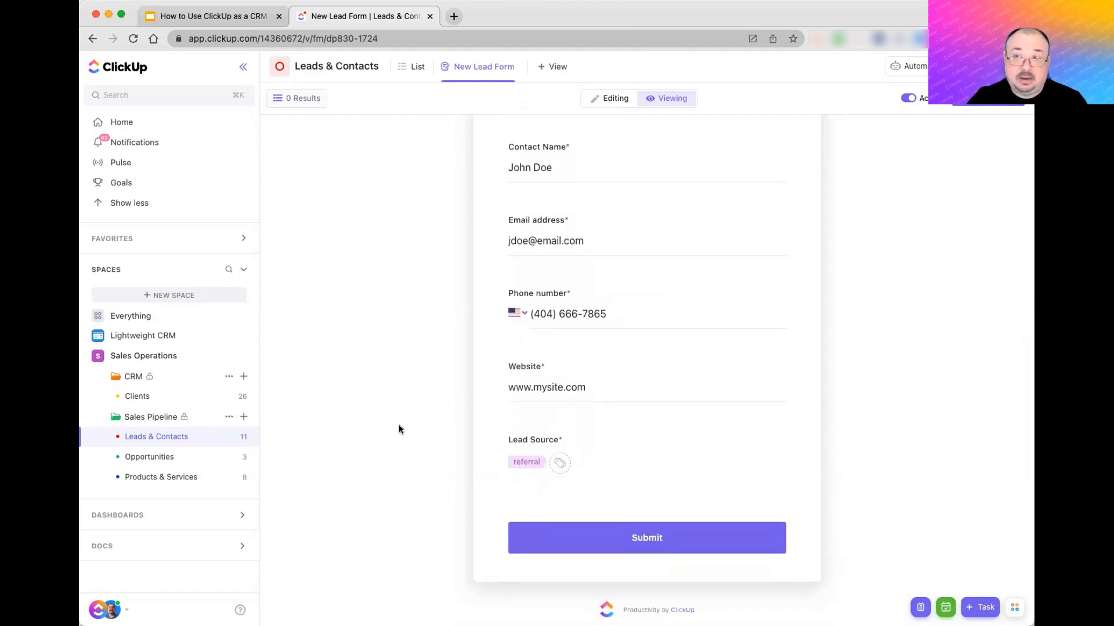
scroll(398, 430, "up", 6)
scroll(399, 429, "up", 2)
scroll(399, 429, "down", 8)
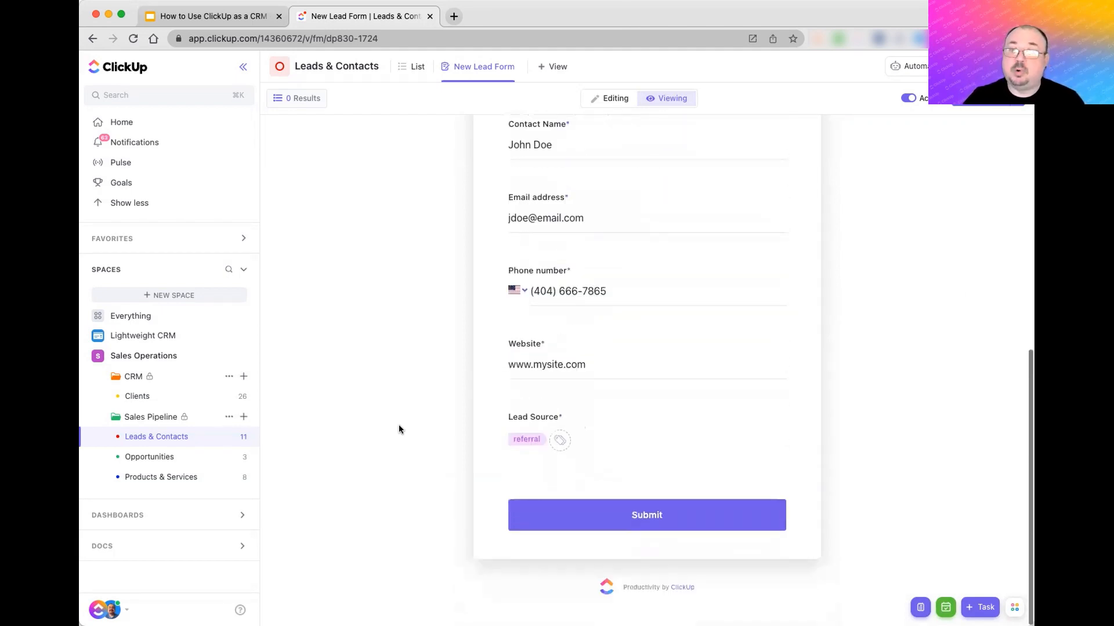
left_click(567, 518)
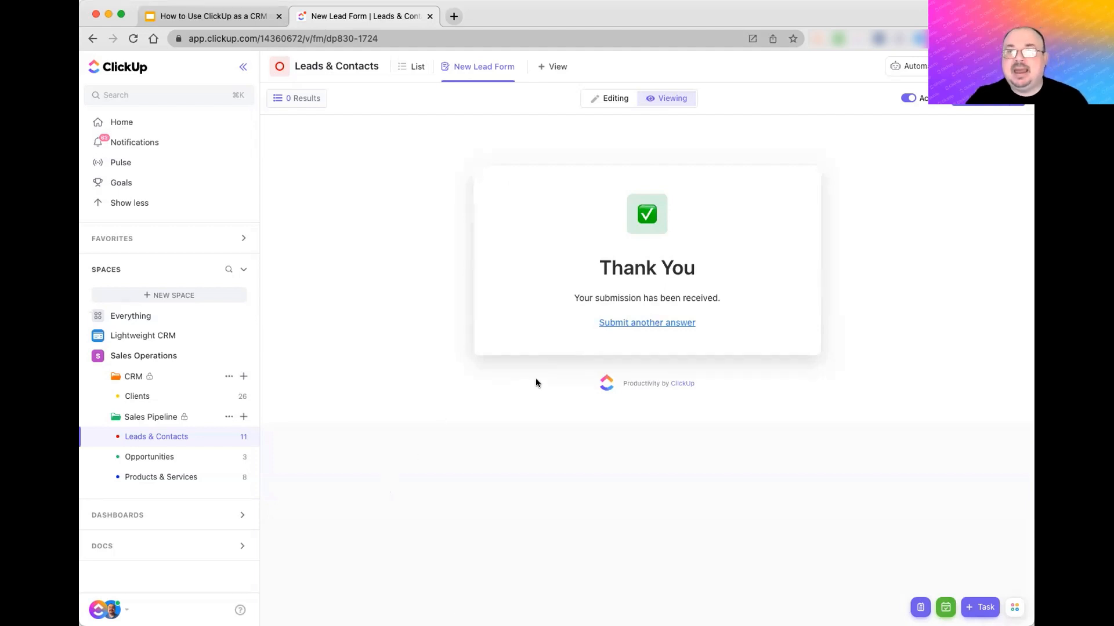
- Start a fresh lead form, then view New Company under Unqualified Prospect in Leads & Contacts
left_click(626, 323)
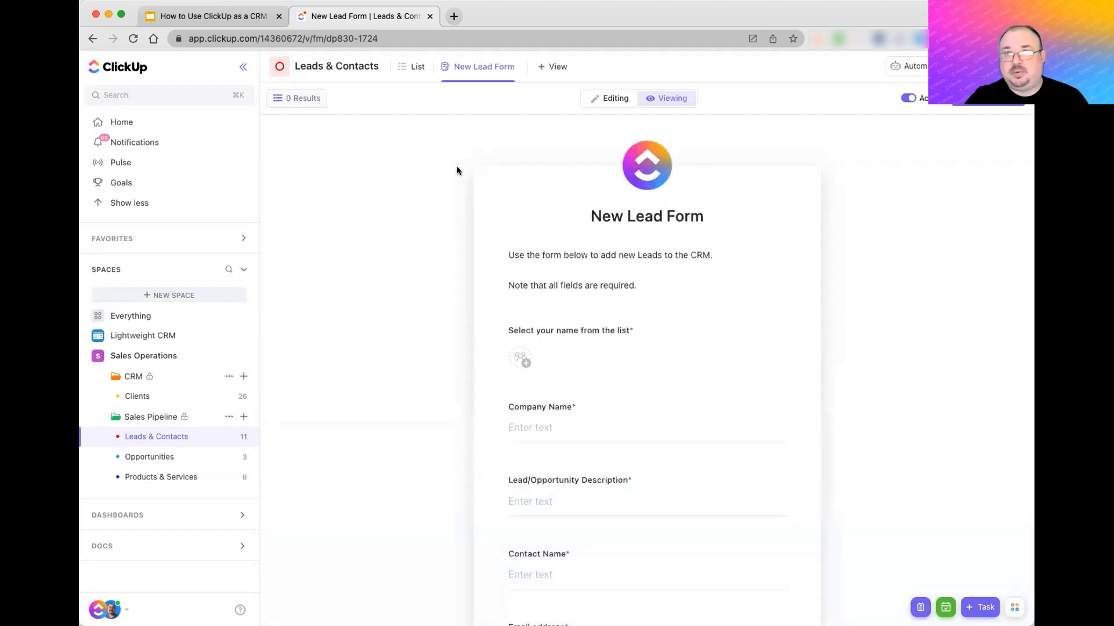
left_click(413, 68)
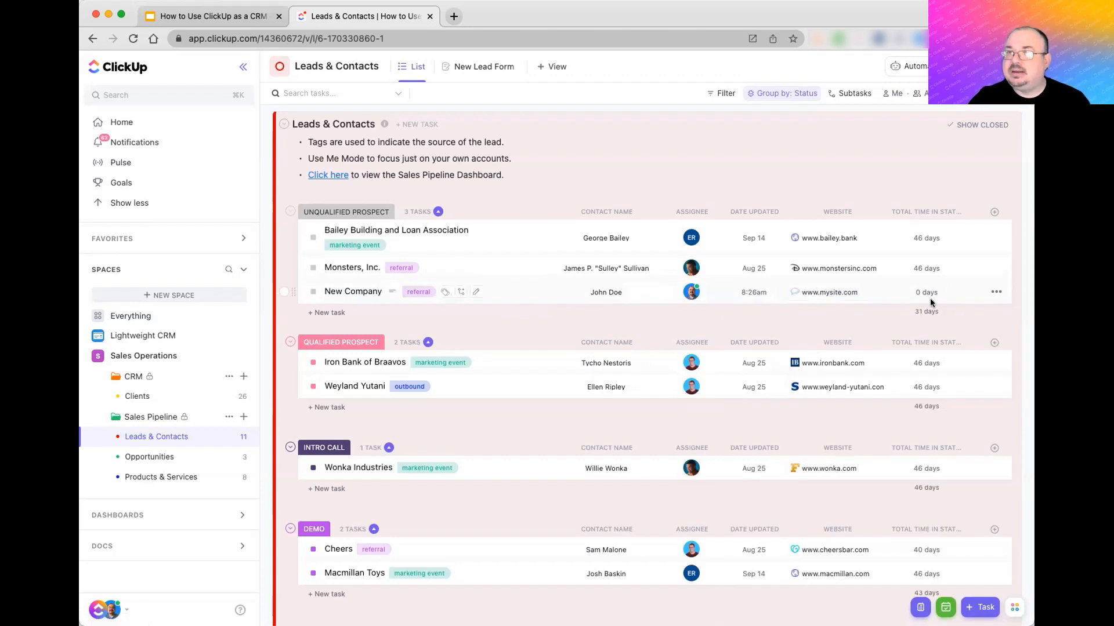
- Glance at the New Company lead, then open the New Lead Form in editing mode
left_click(361, 294)
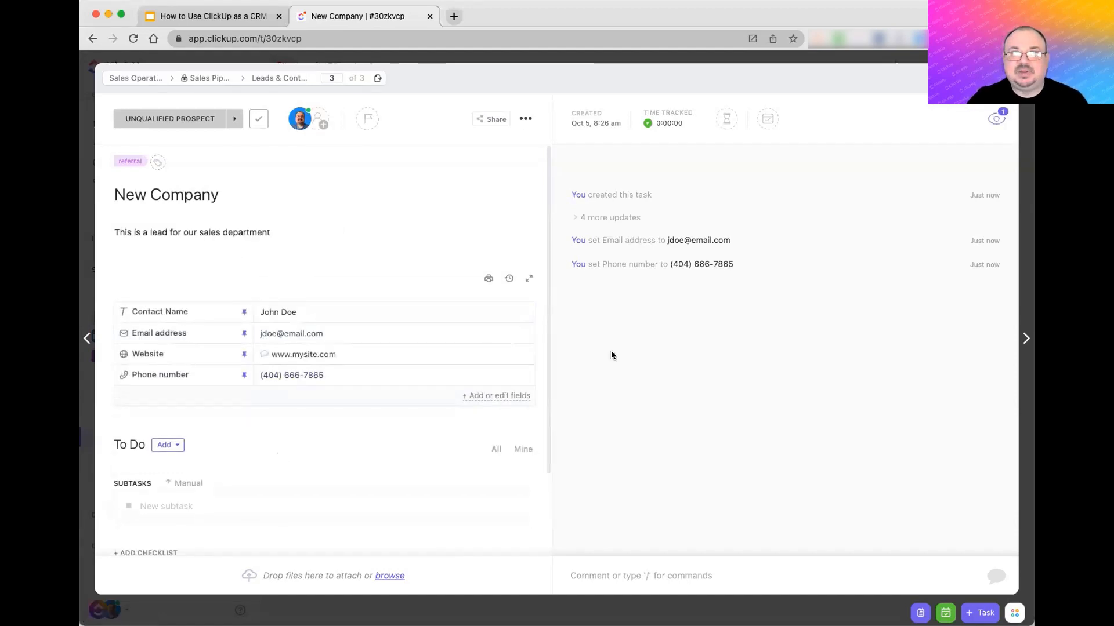
left_click(813, 79)
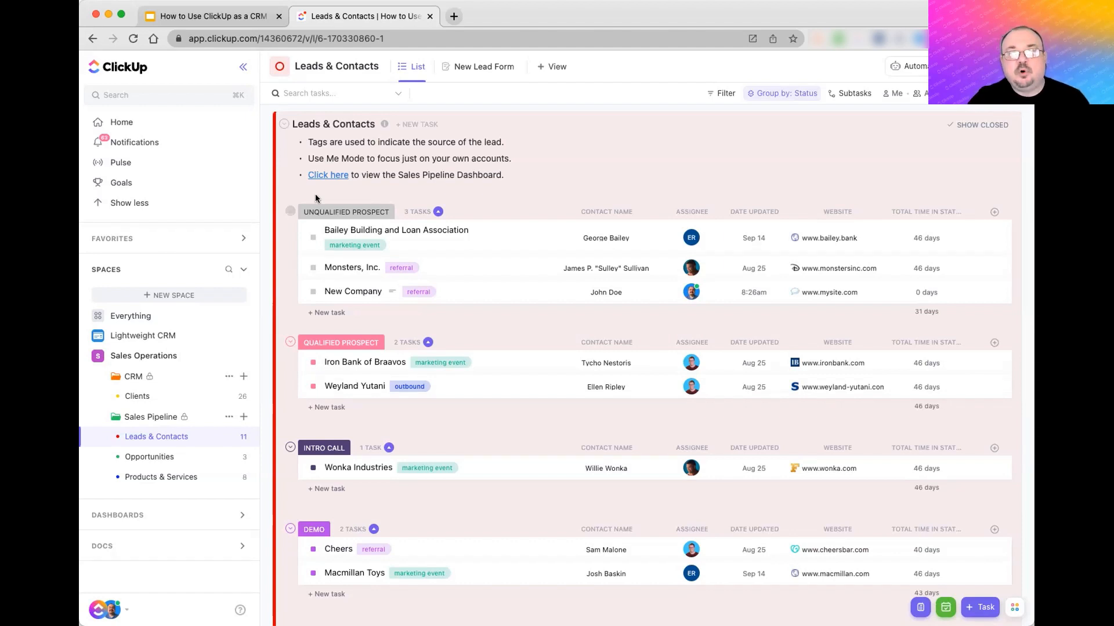
left_click(477, 67)
left_click(609, 103)
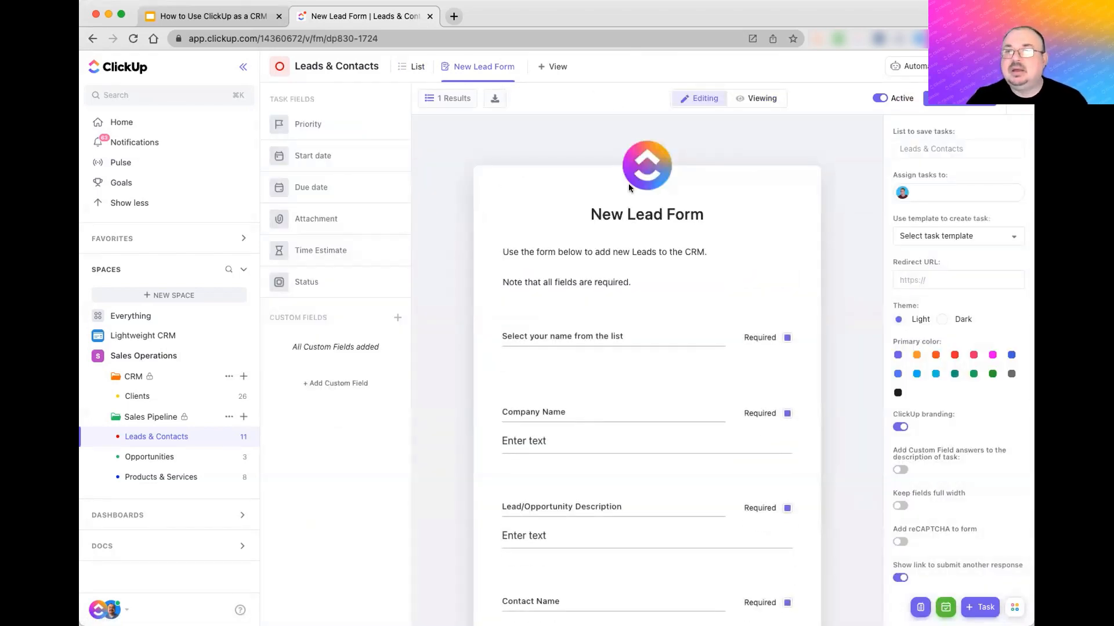
- Check the form's 'Assign tasks to' setting, then return to the Leads & Contacts list
left_click(900, 194)
left_click(849, 184)
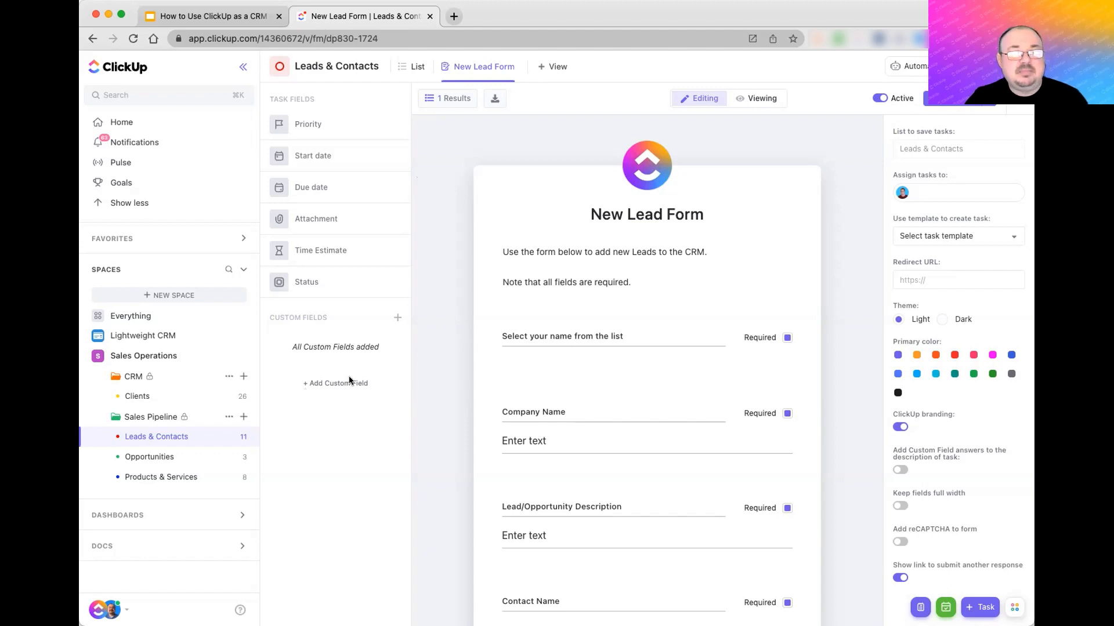
left_click(413, 67)
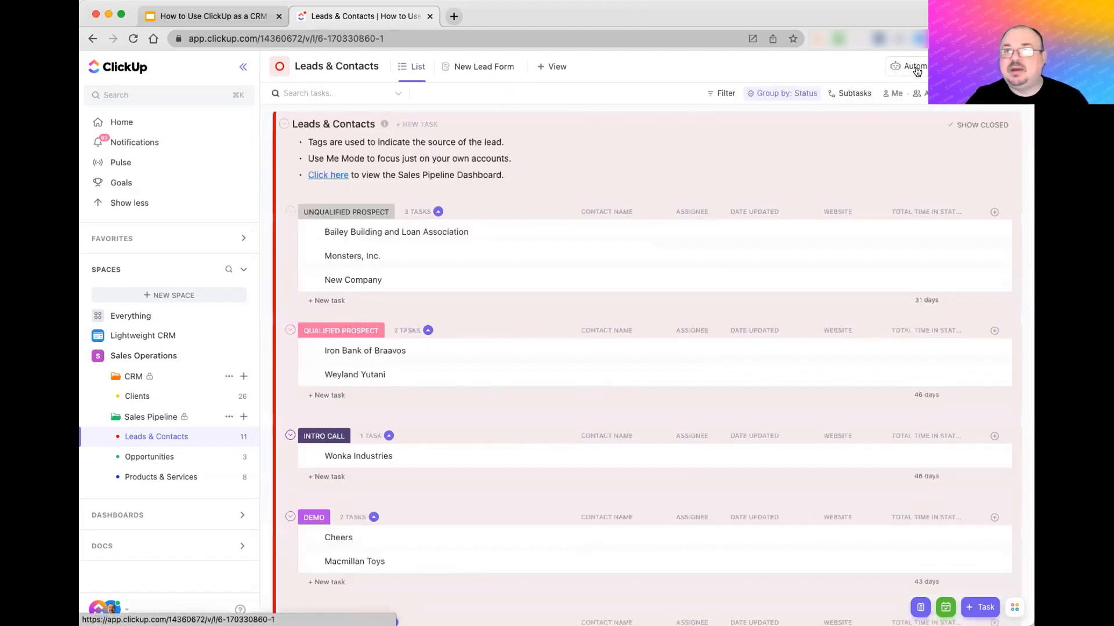
- Show the list's 2 active automations and inspect the Move to List automation without saving
left_click(916, 66)
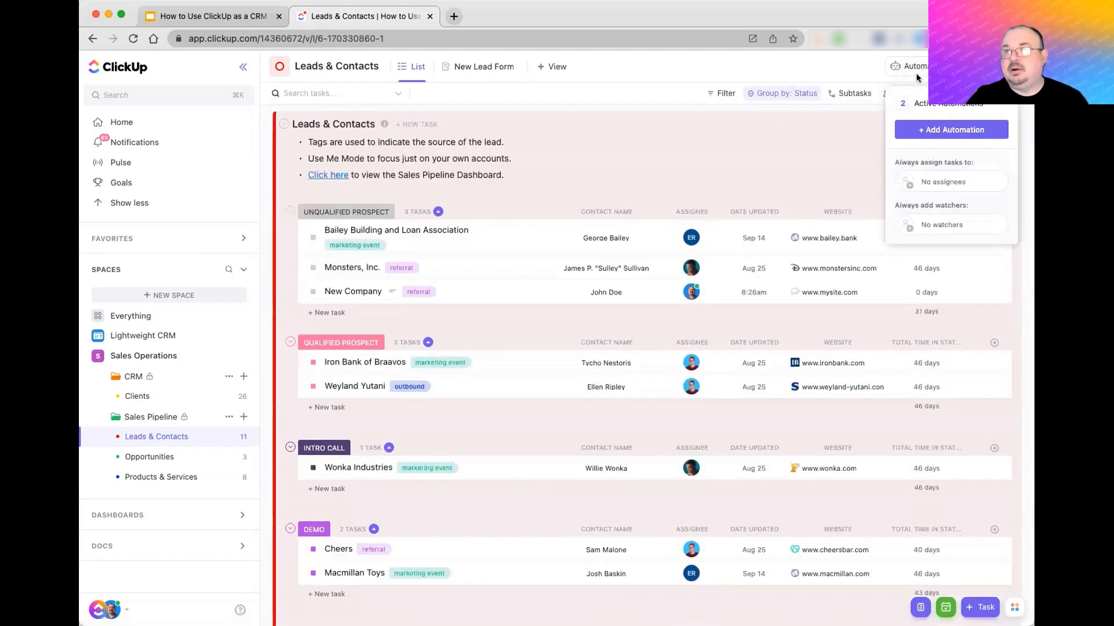
left_click(938, 105)
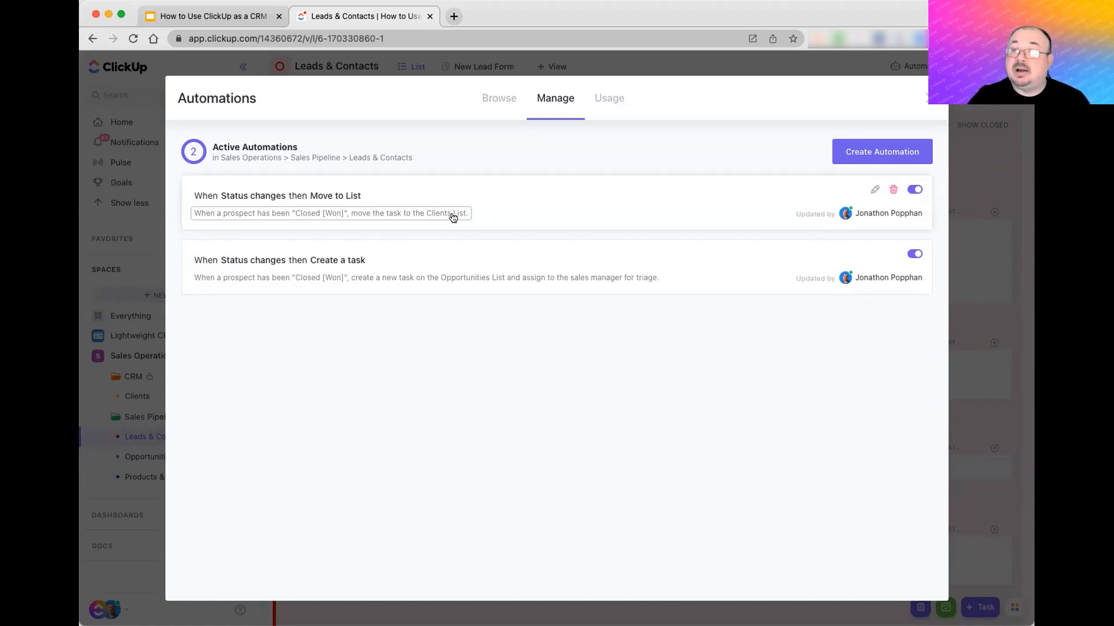
left_click(876, 192)
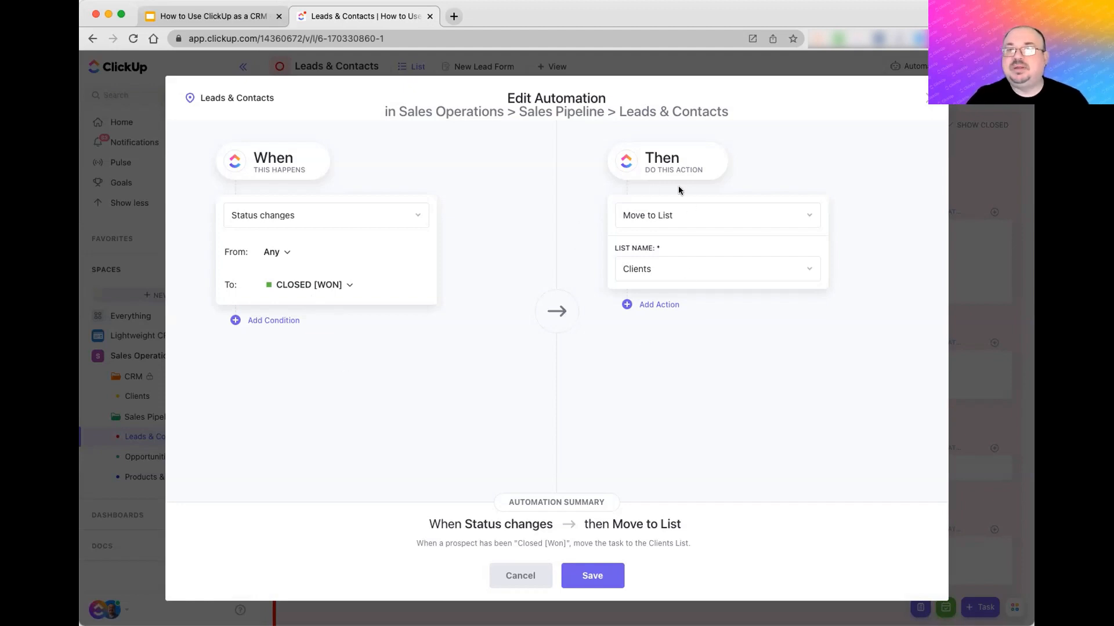
left_click(518, 580)
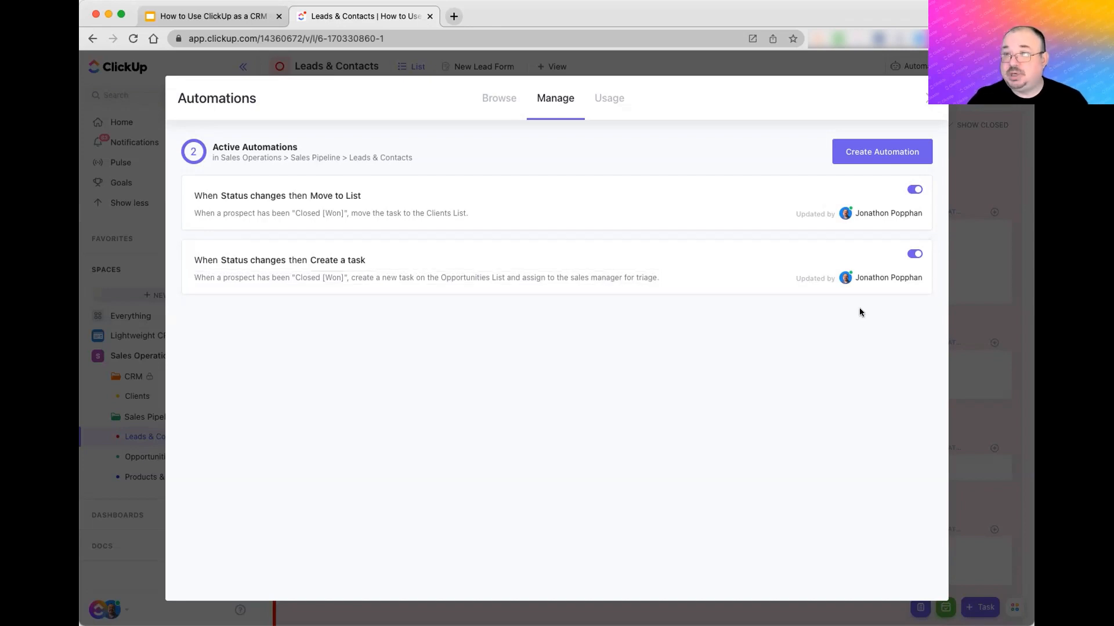
- Review the Create a task automation's settings, cancel it, and close the Automations manager
left_click(659, 254)
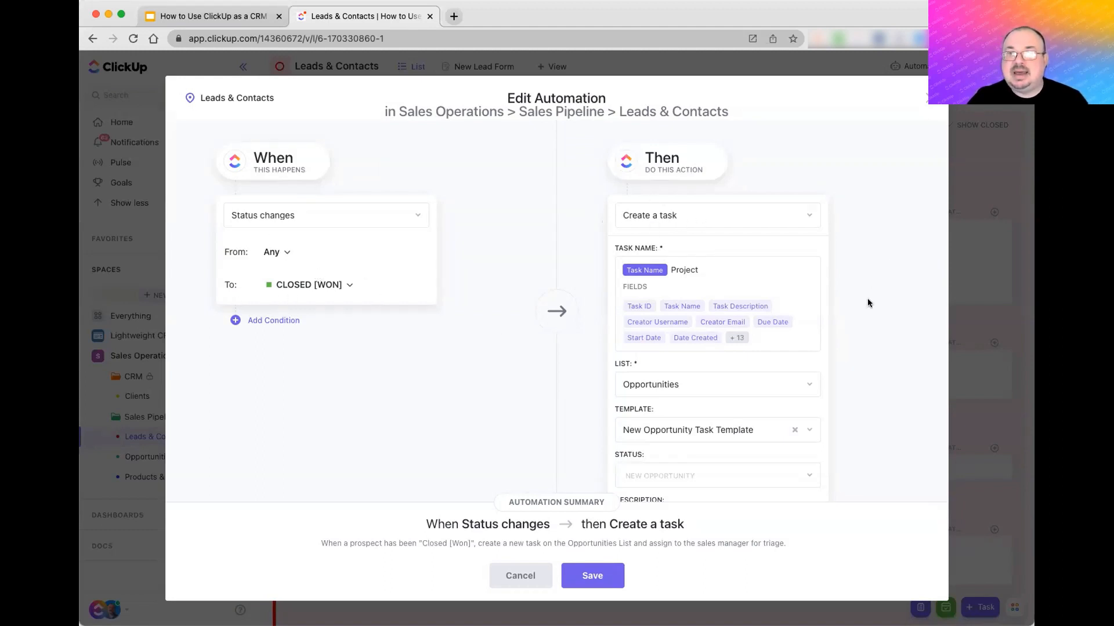
scroll(867, 300, "down", 5)
scroll(868, 303, "down", 5)
scroll(868, 299, "down", 5)
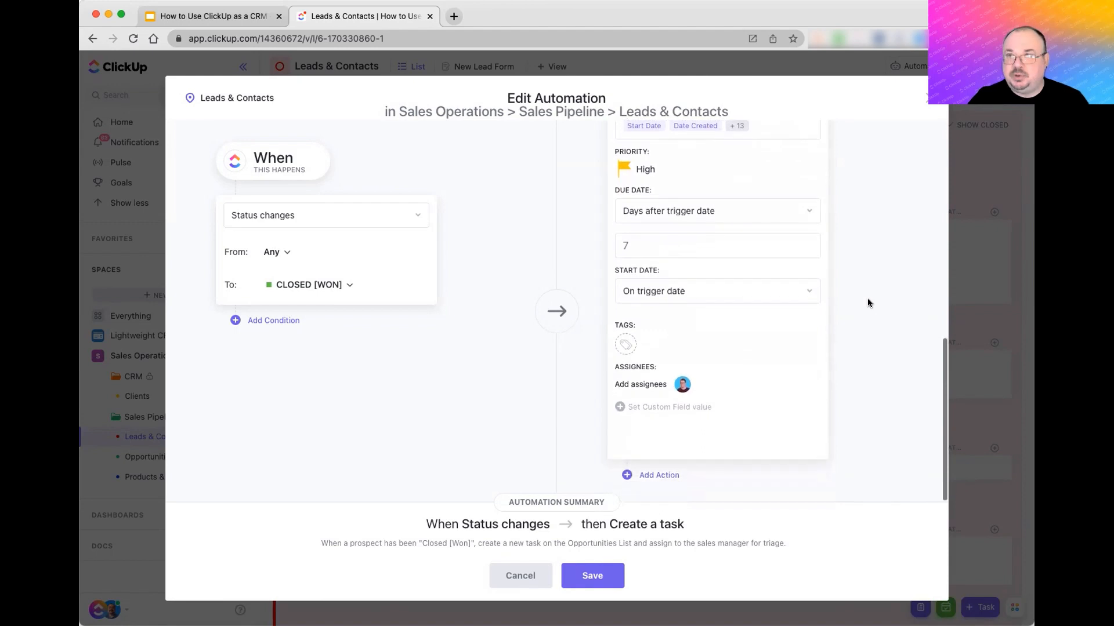
scroll(867, 303, "up", 15)
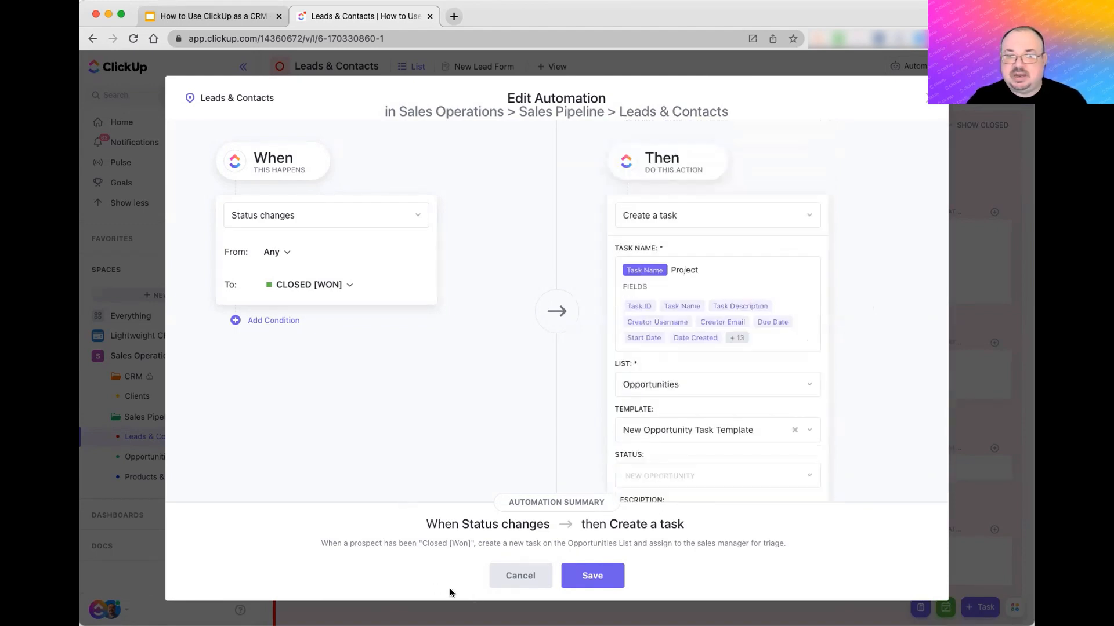
left_click(511, 583)
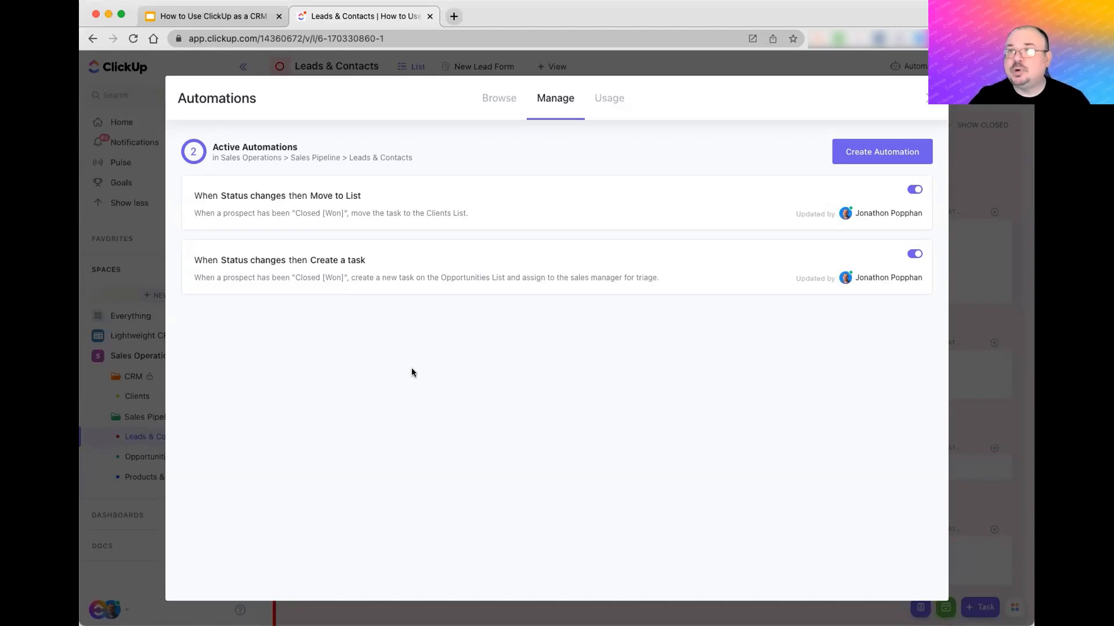
left_click(927, 102)
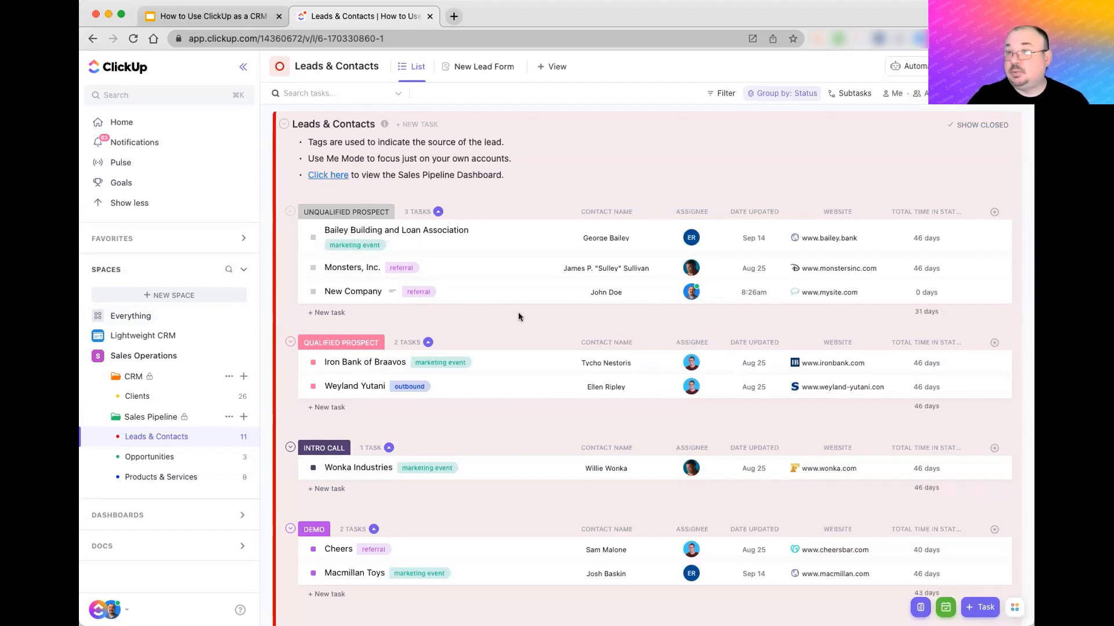
- Change New Company's status from Unqualified Prospect to Qualified Prospect
left_click(363, 292)
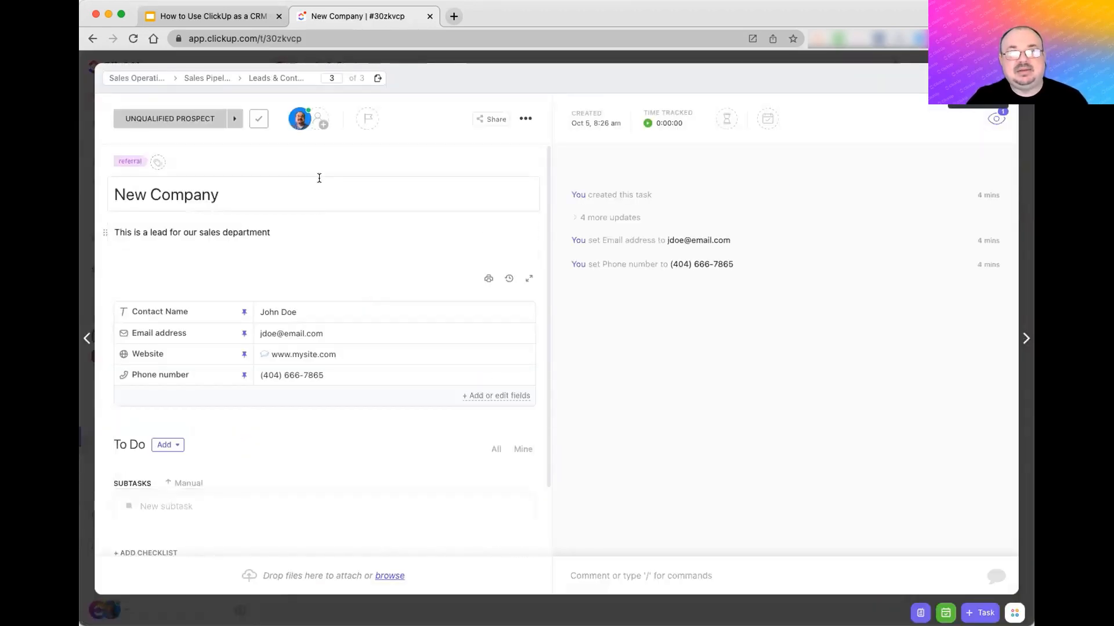
left_click(301, 118)
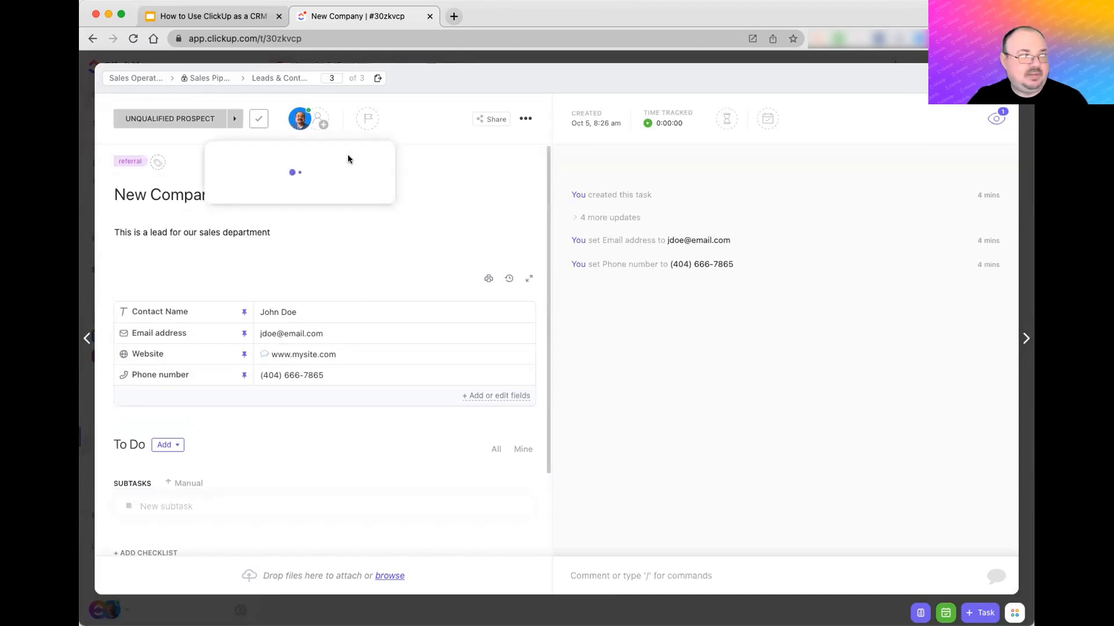
left_click(209, 120)
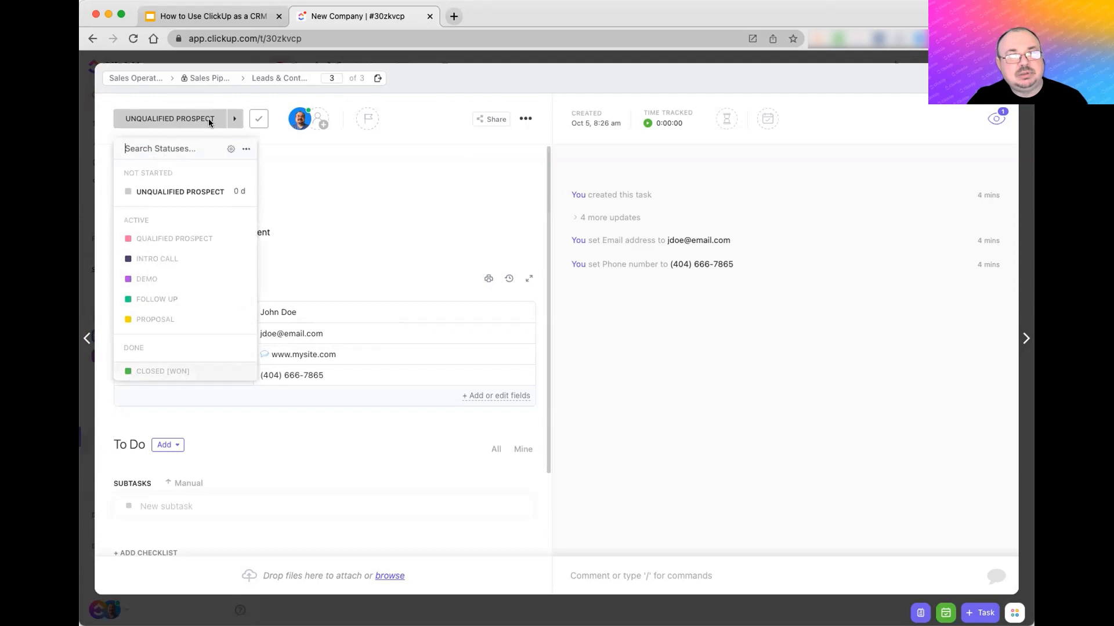
left_click(179, 241)
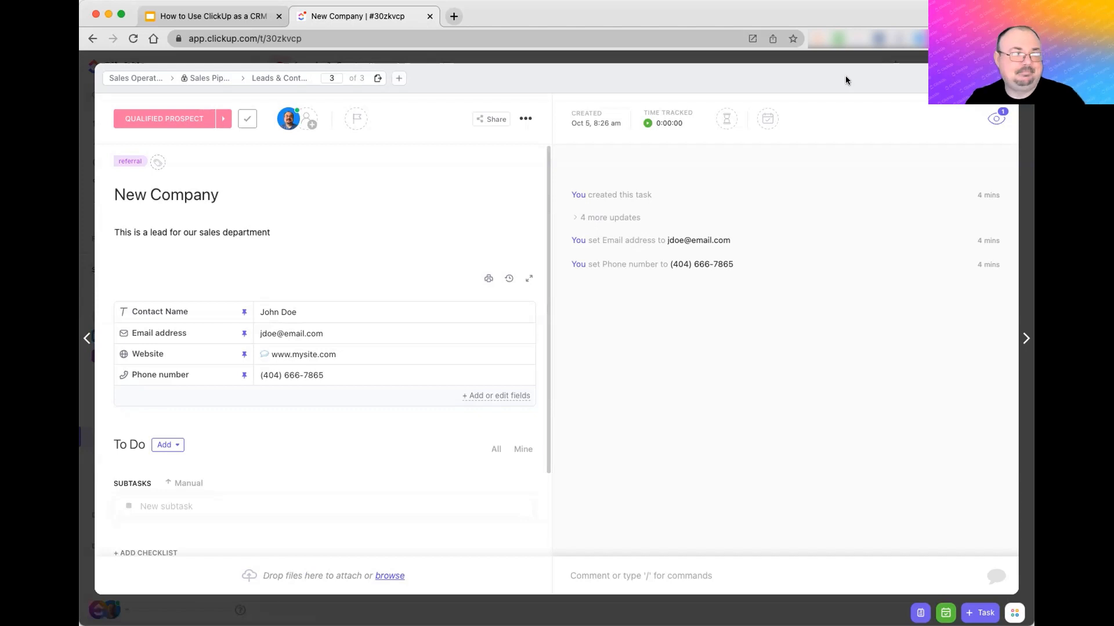
- Mark Bailey Building and Loan Association as Closed [Won] and view it in the Clients list
key("Escape")
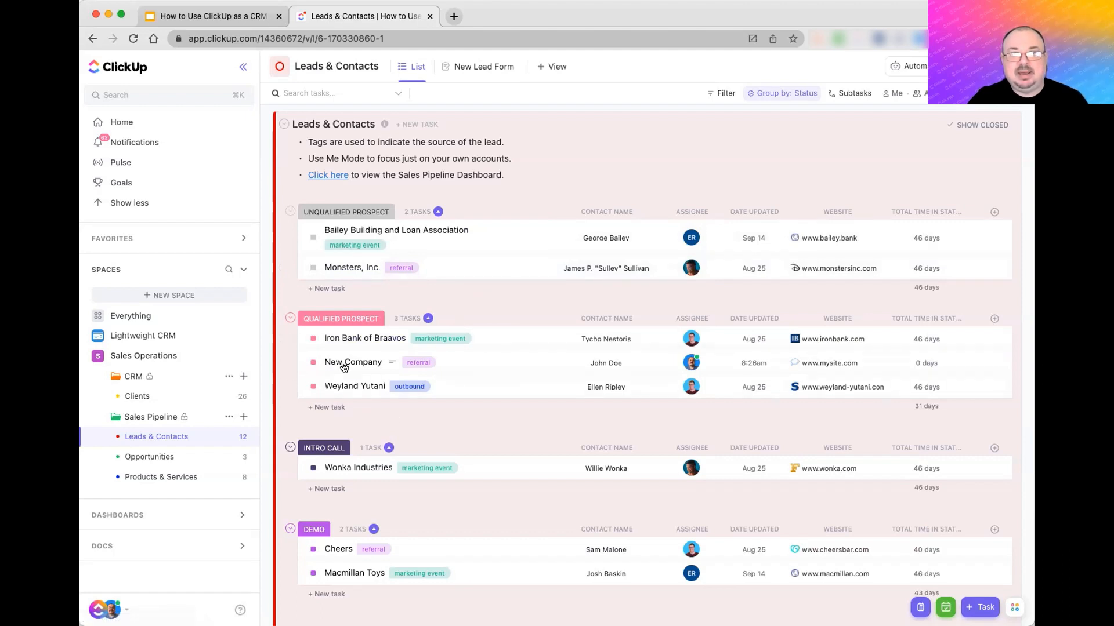
left_click(311, 239)
scroll(364, 380, "down", 1)
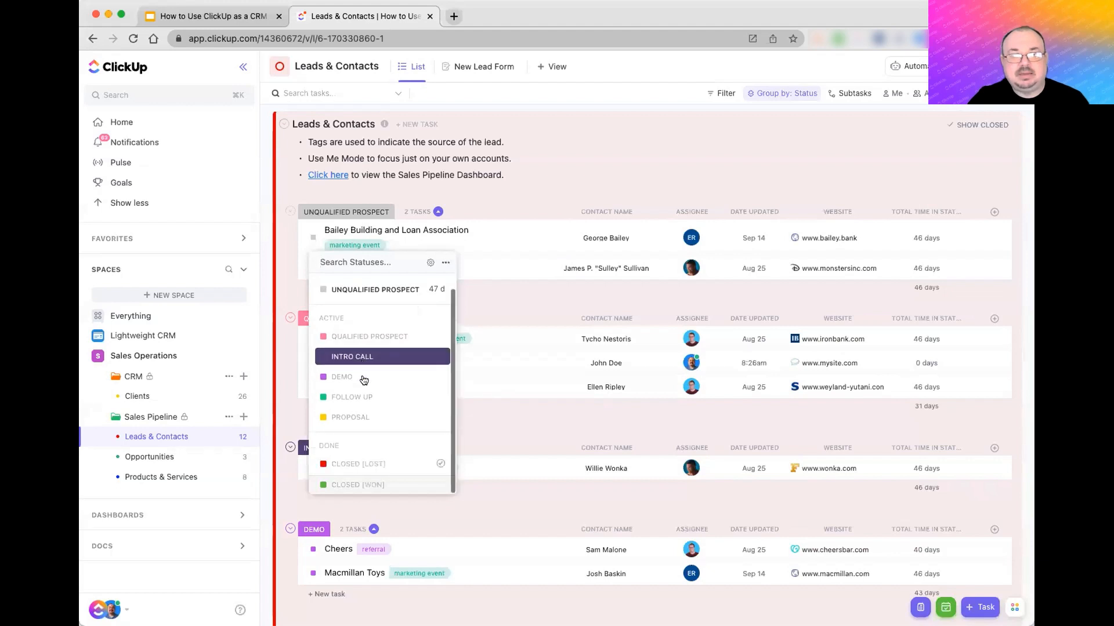
left_click(373, 486)
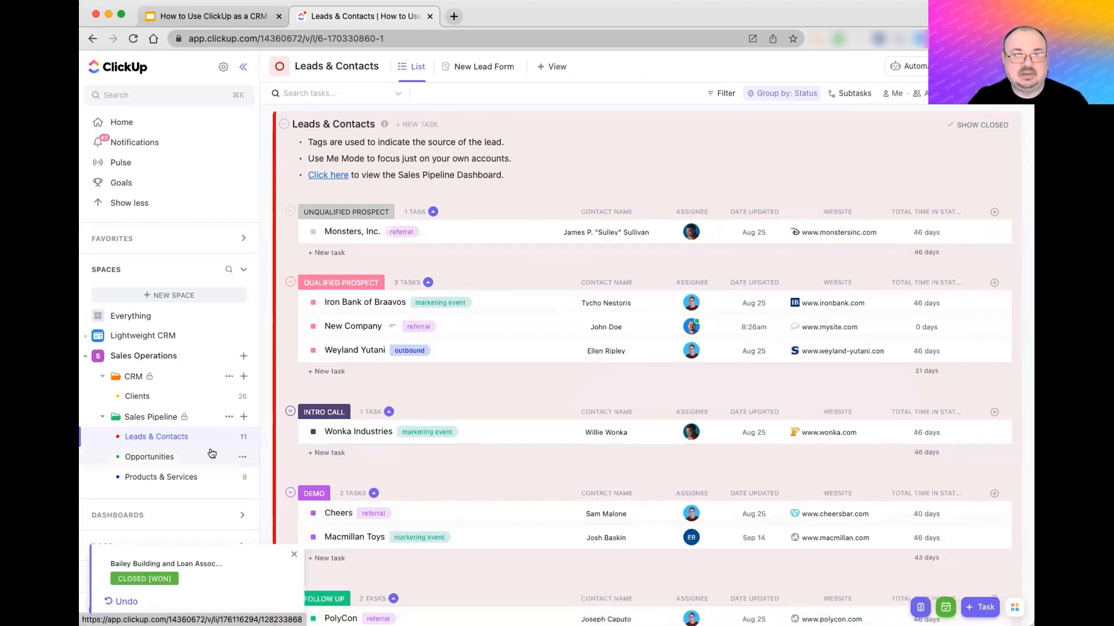
left_click(154, 396)
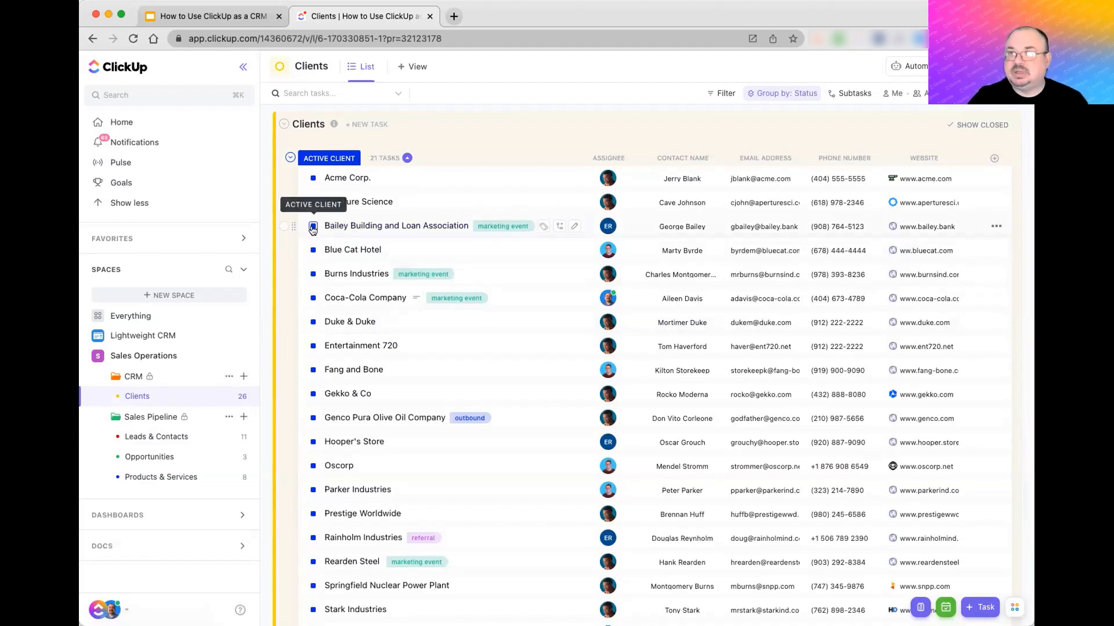
- Open Opportunities and expand the Bailey Building and Loan Association Project's three subtasks
left_click(152, 458)
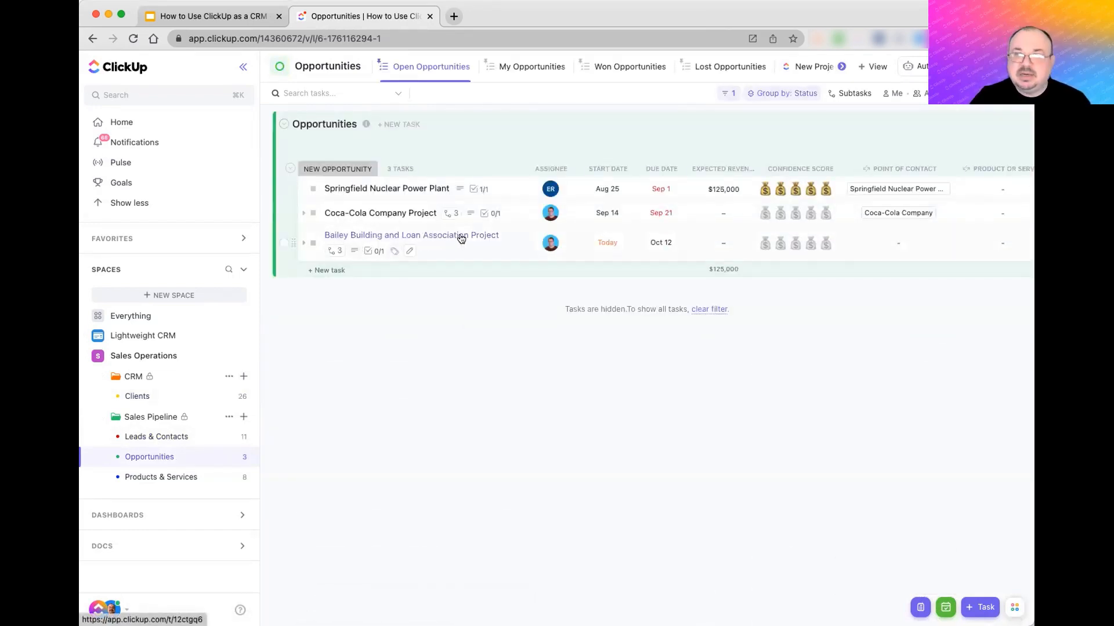
left_click(303, 244)
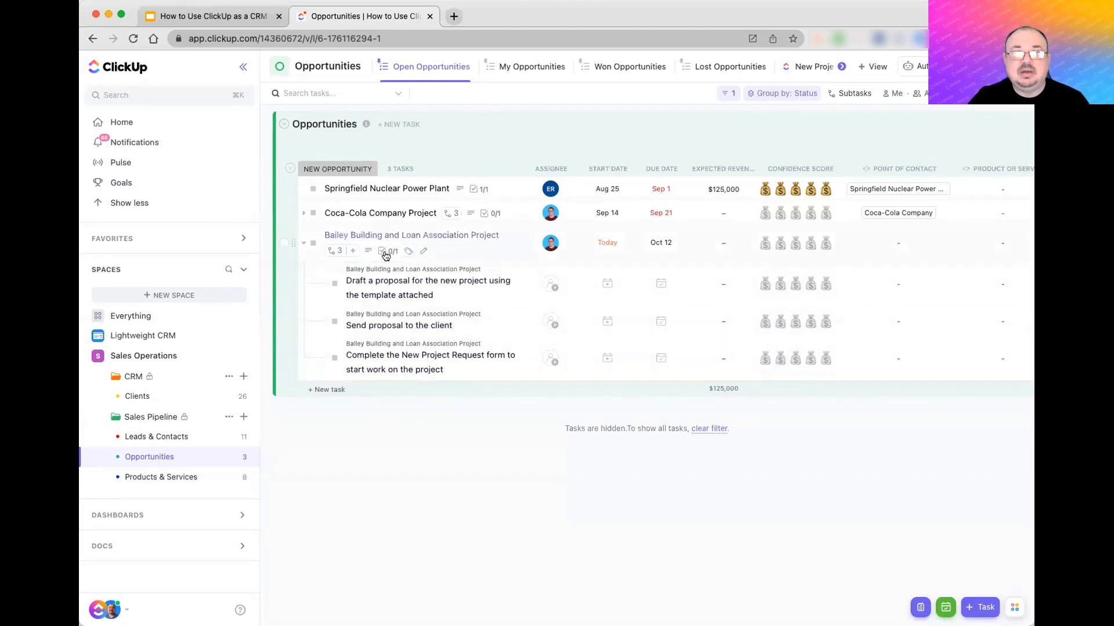
- Link Bailey Building and Loan Association as the Bailey project's point of contact
left_click(432, 236)
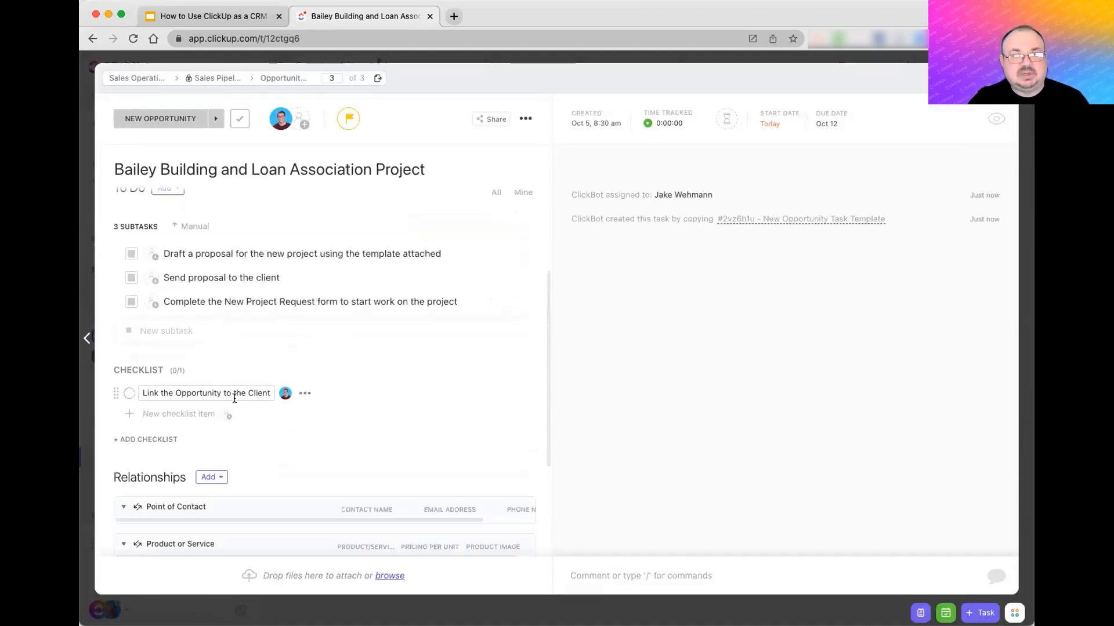
scroll(350, 399, "down", 3)
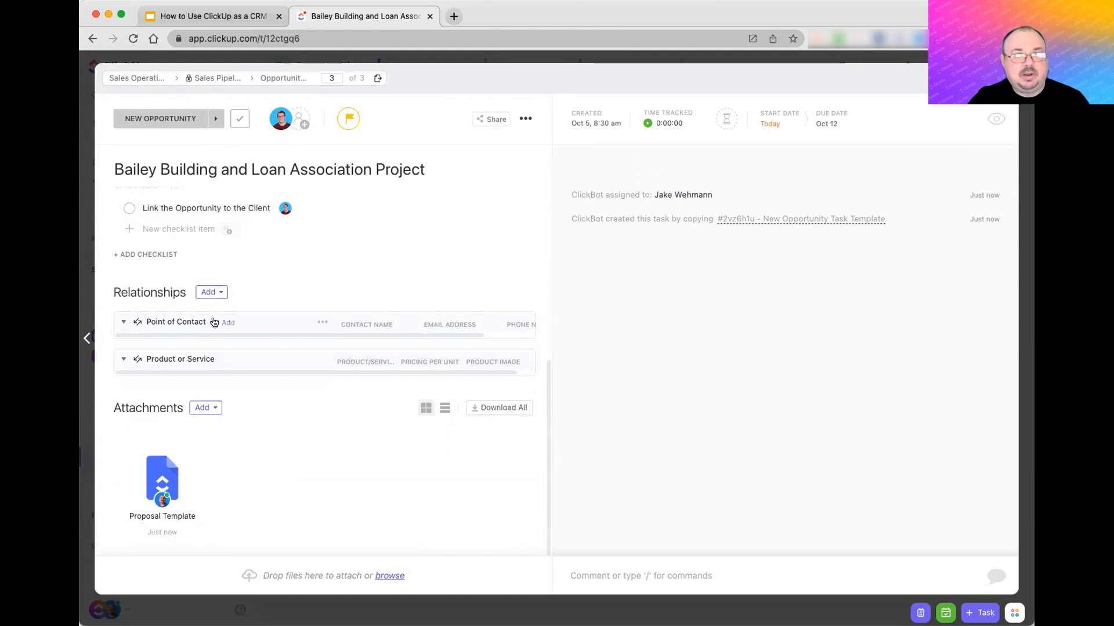
left_click(225, 323)
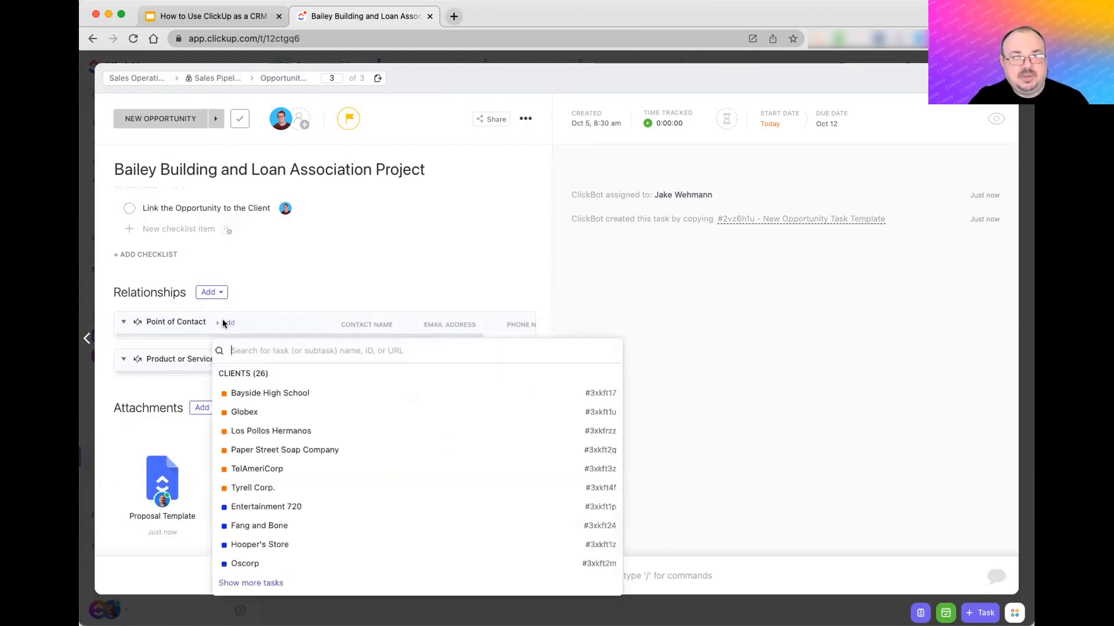
type("bail")
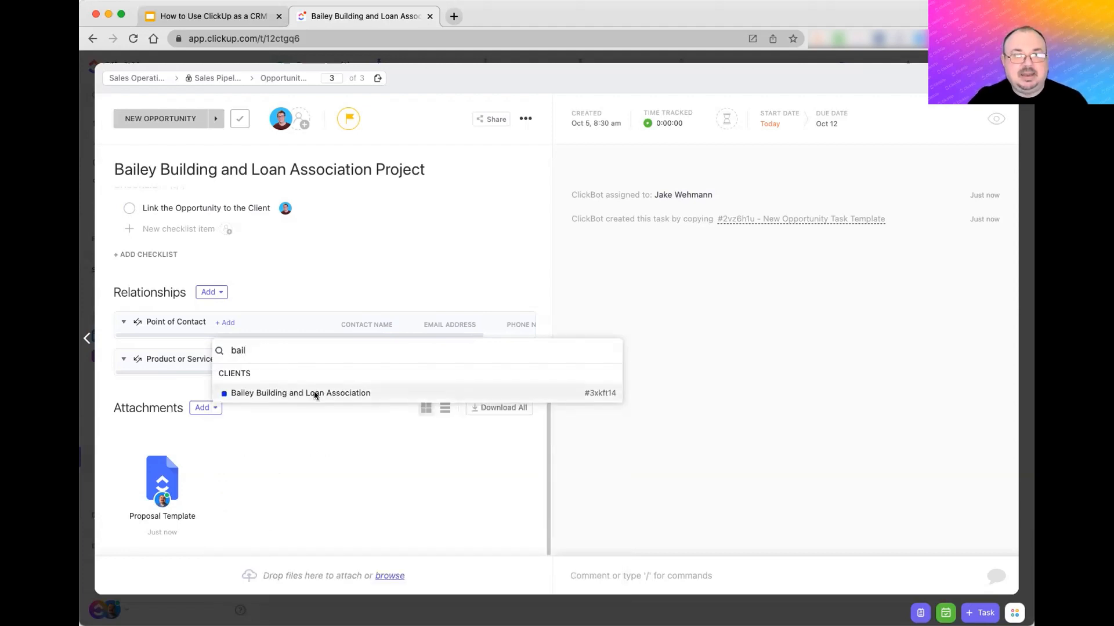
left_click(314, 394)
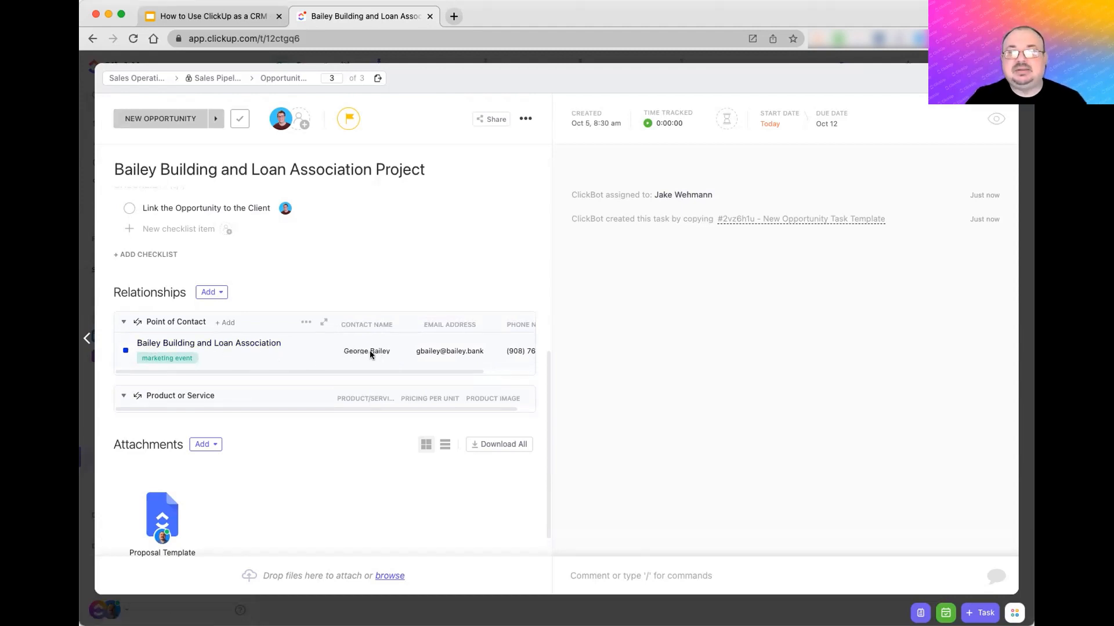
scroll(370, 350, "right", 2)
scroll(370, 350, "left", 3)
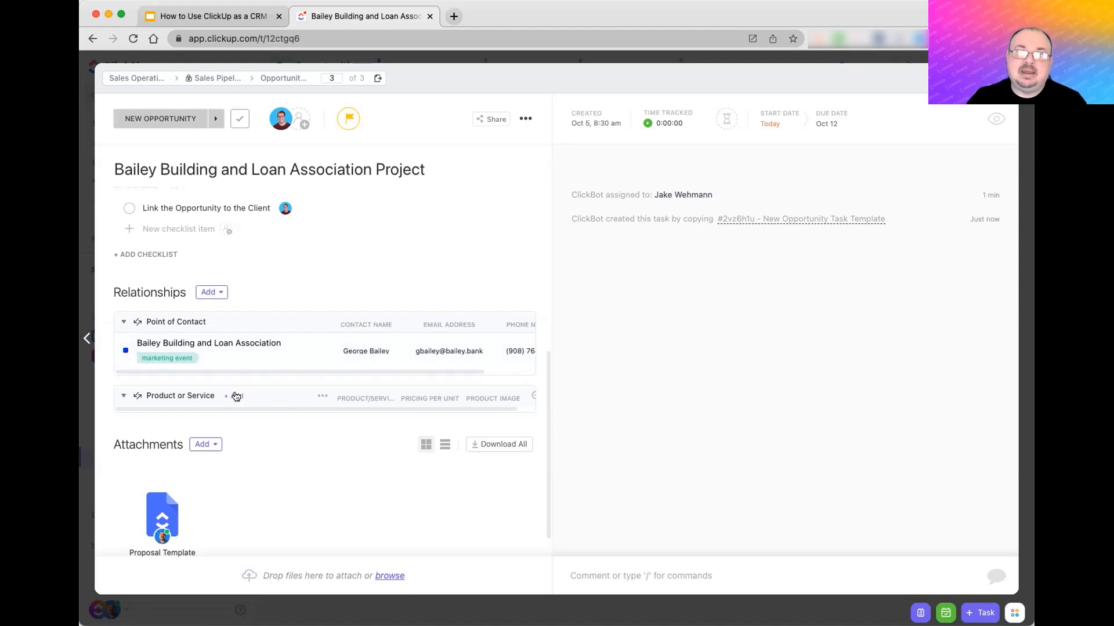
- Link the Large Widget, Delivery and Installation products to the opportunity, then close it
left_click(234, 395)
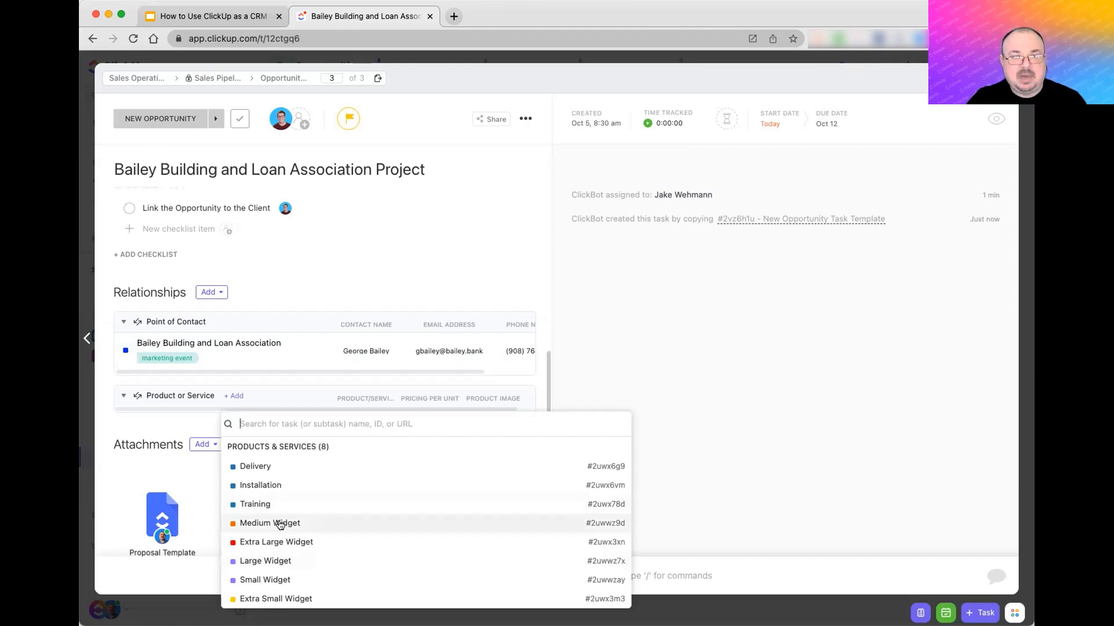
left_click(279, 560)
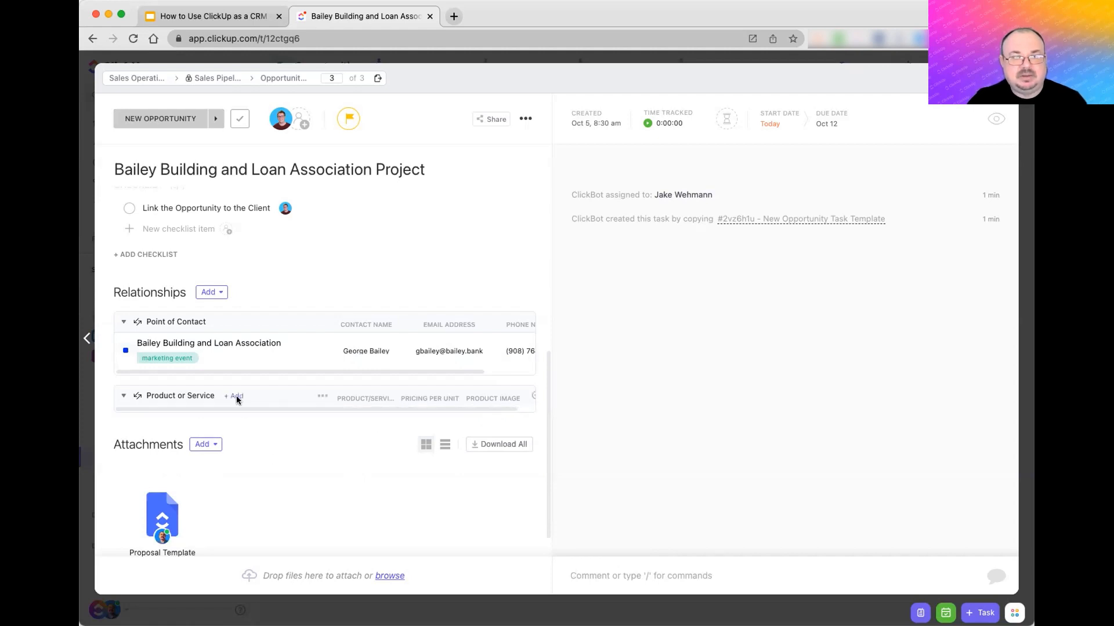
left_click(233, 397)
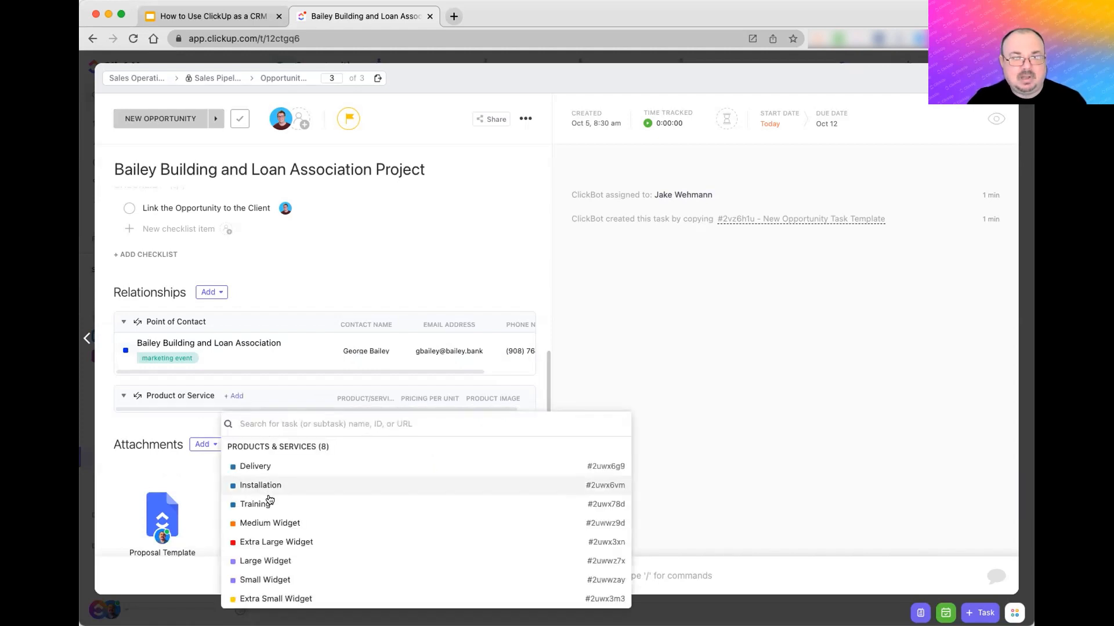
left_click(267, 561)
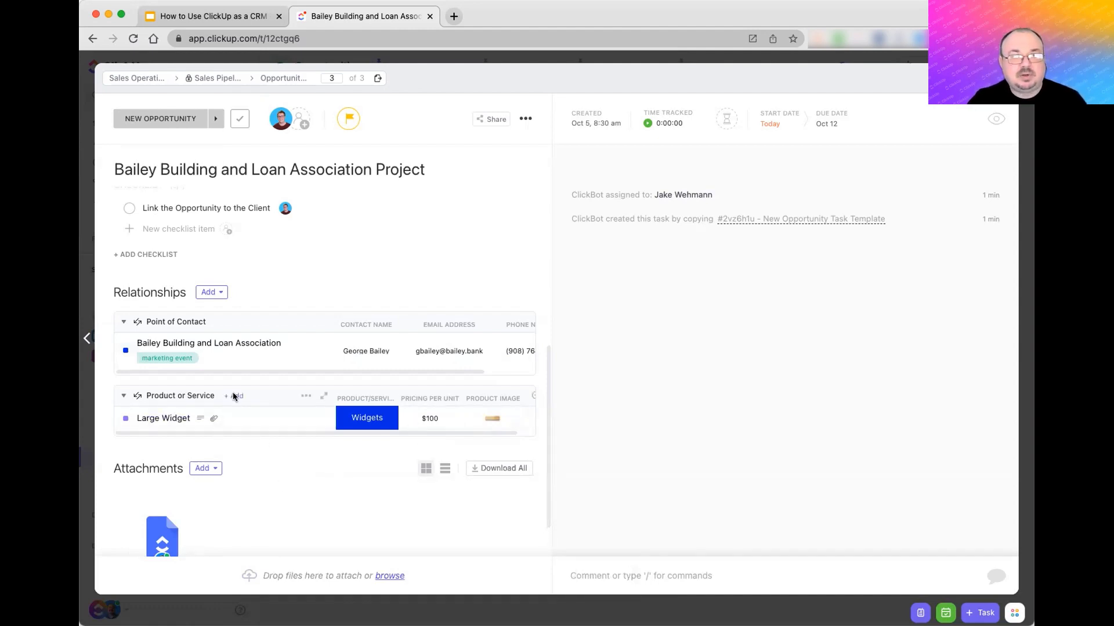
left_click(234, 397)
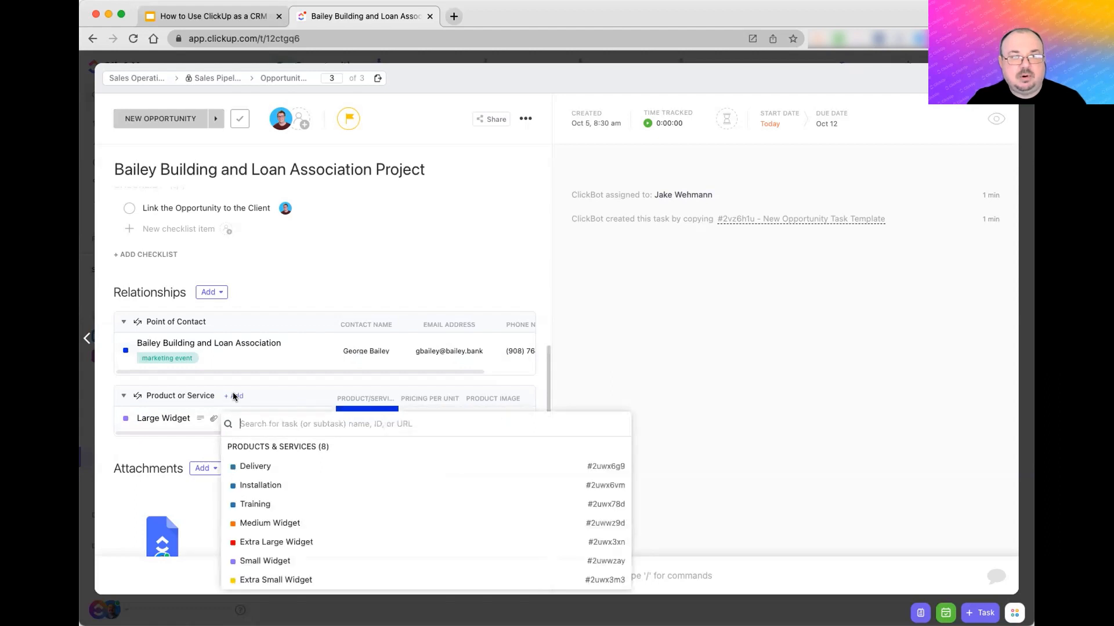
left_click(266, 464)
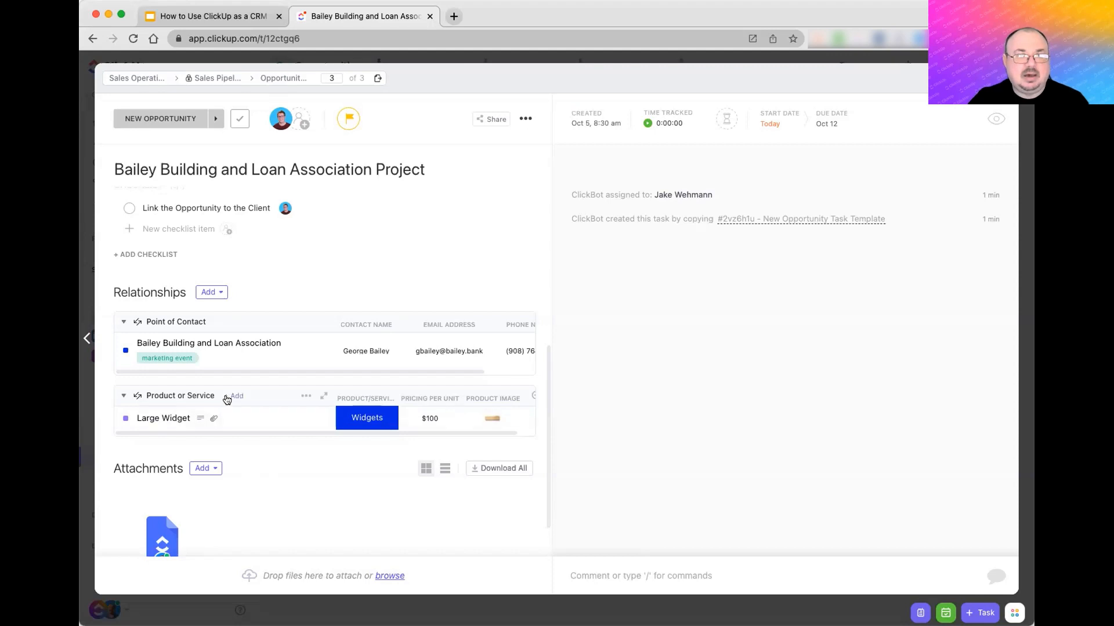
left_click(234, 395)
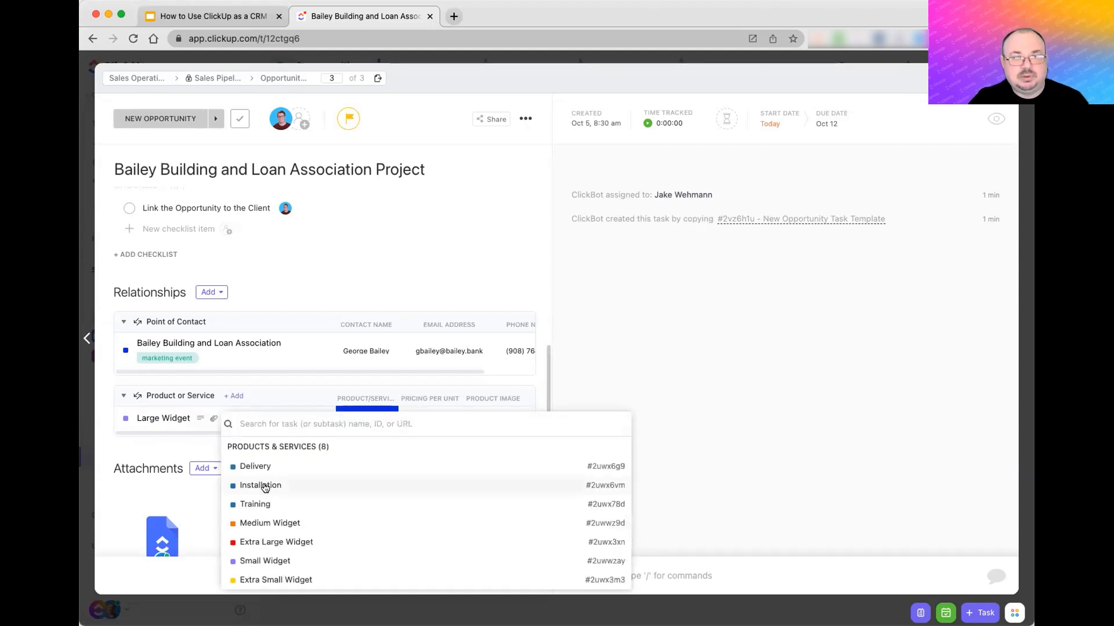
left_click(261, 488)
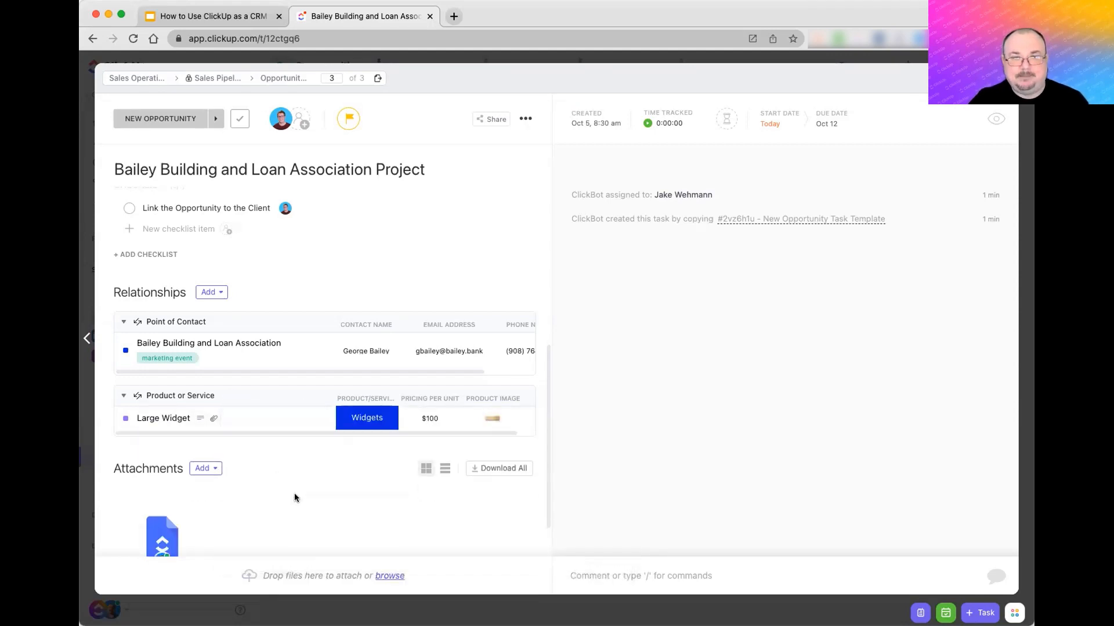
left_click(881, 86)
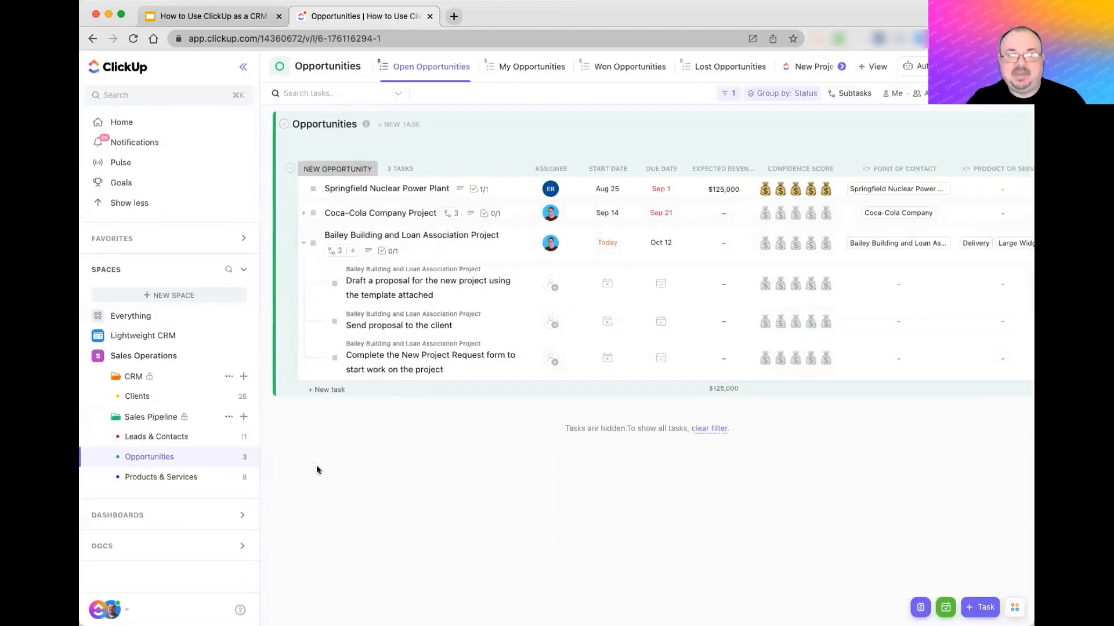
- Review Delivery's status options, then set Extra Large Widget to Backordered and Medium Widget to In Stock
left_click(151, 480)
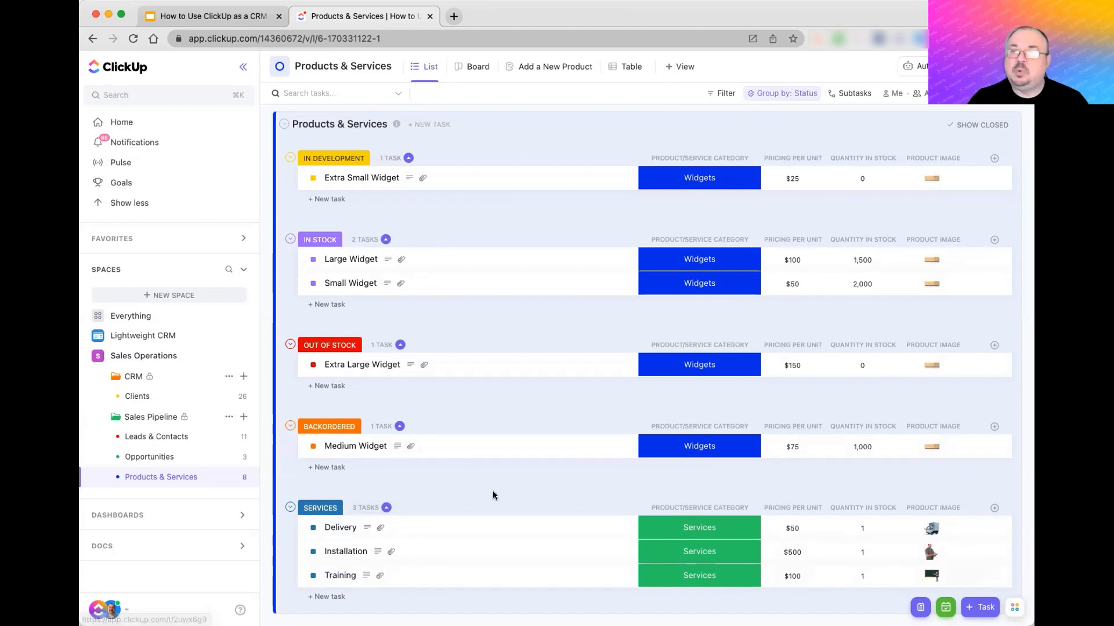
left_click(312, 529)
left_click(523, 491)
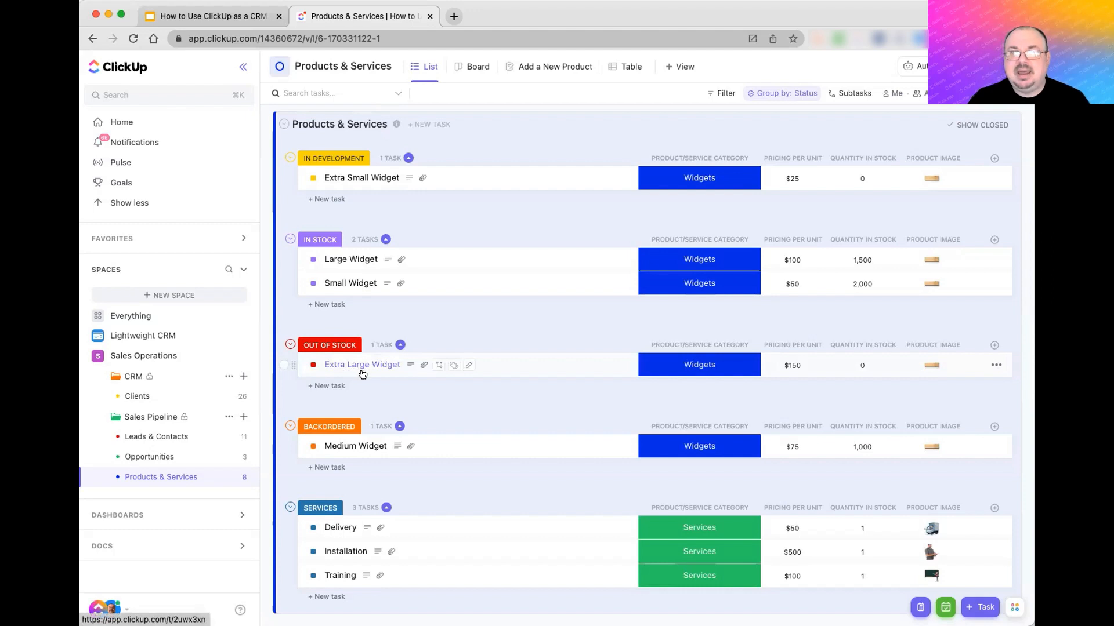
left_click(312, 365)
left_click(357, 541)
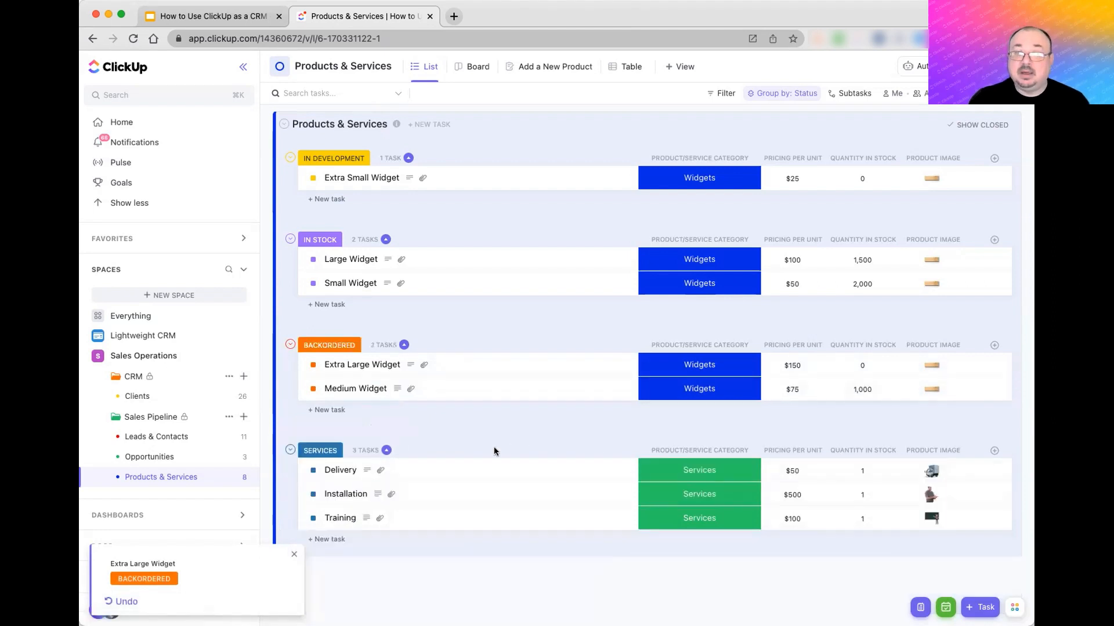
left_click(313, 390)
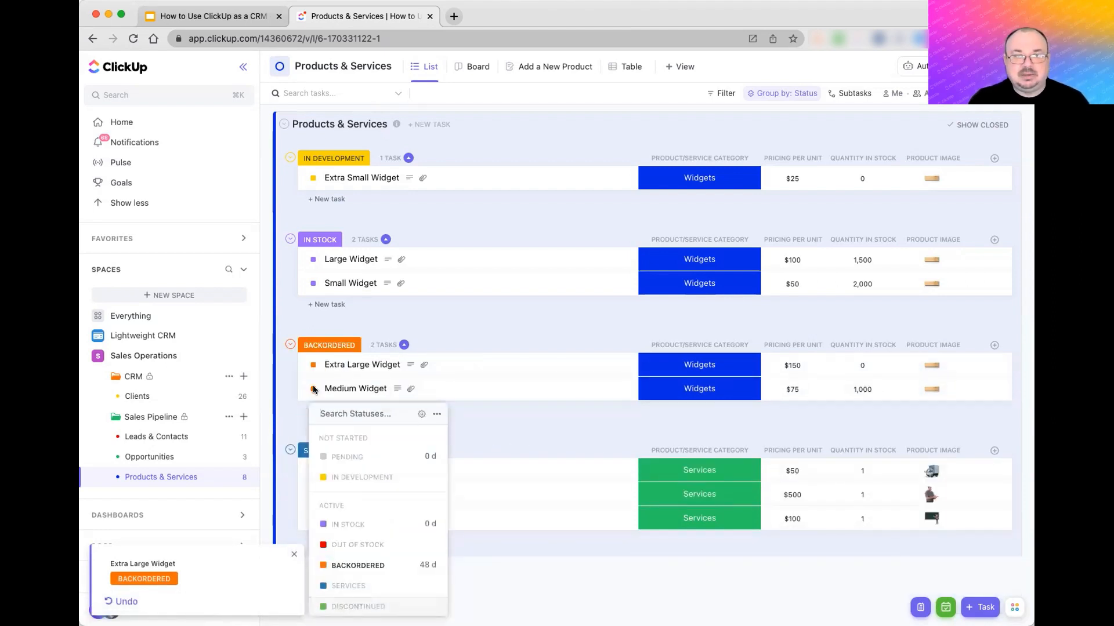
left_click(349, 525)
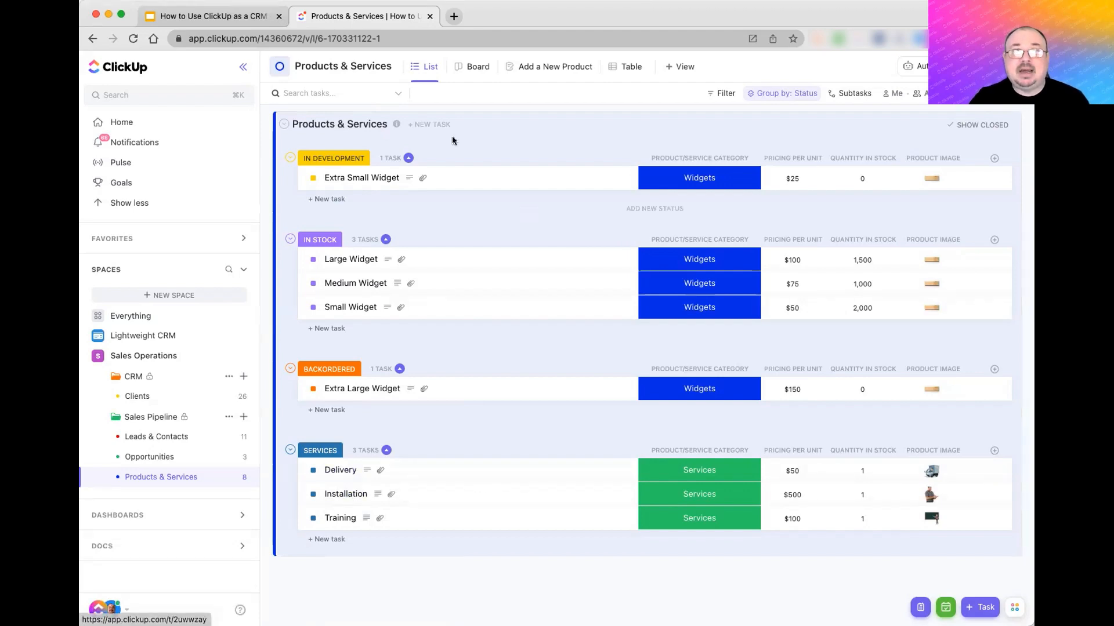
- Present slide 5, 'Benefits of a CRM in ClickUp', full screen and reveal all five benefit bullets
left_click(234, 17)
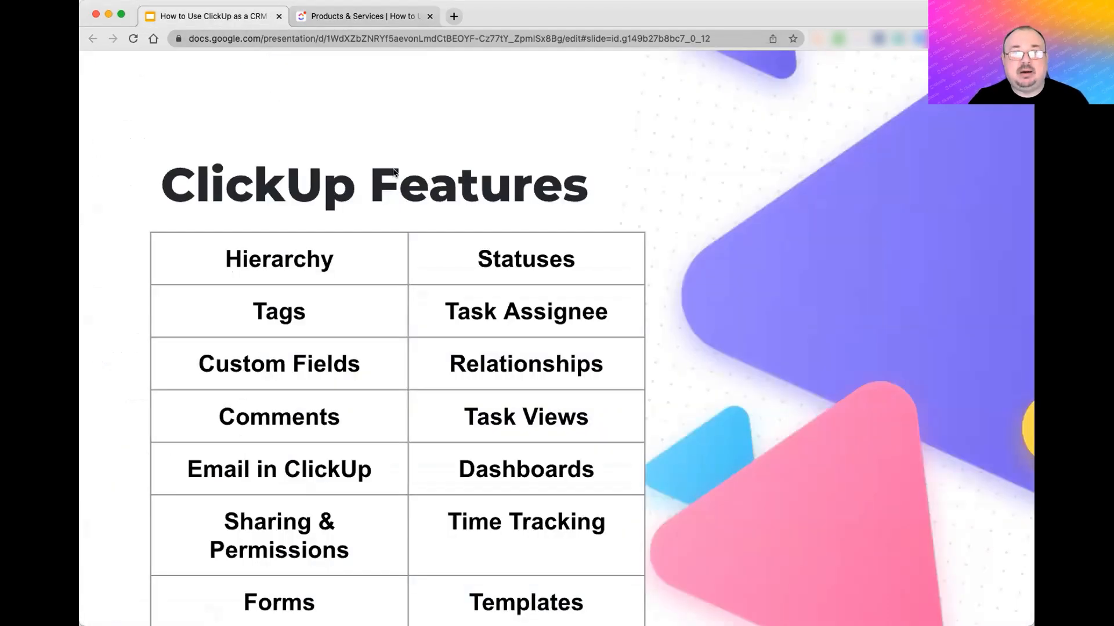
left_click(154, 410)
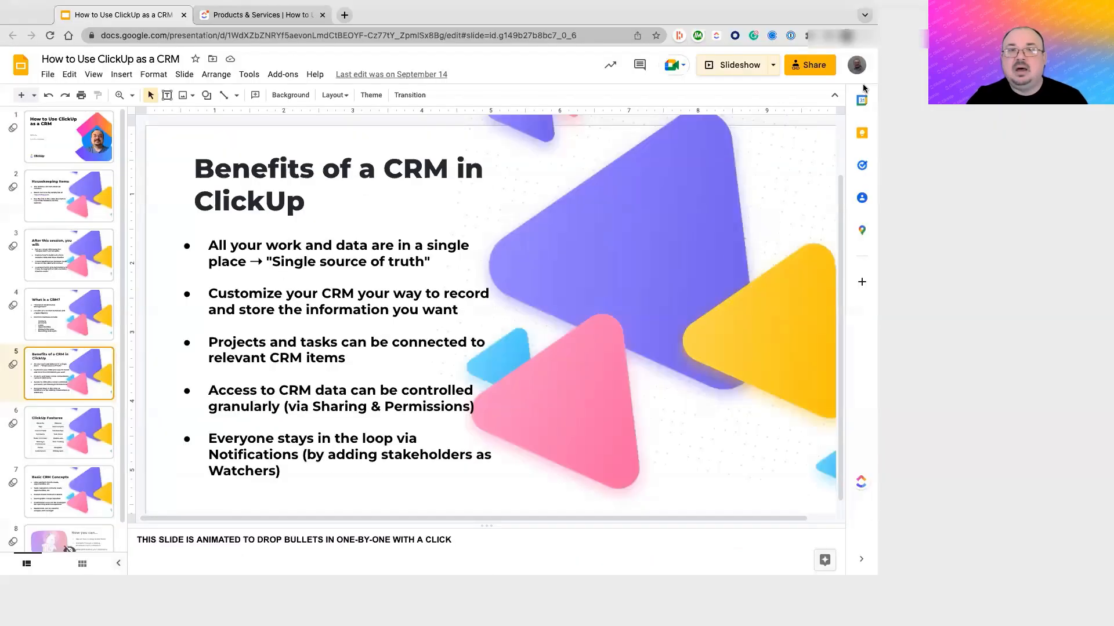
left_click(739, 65)
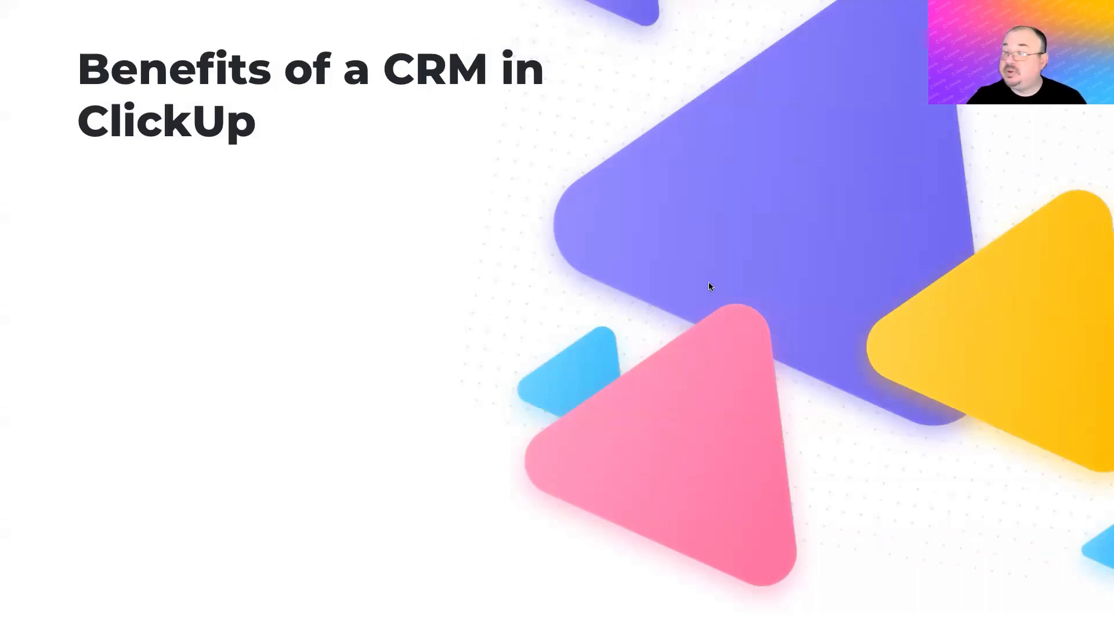
key("Right")
key("Right")
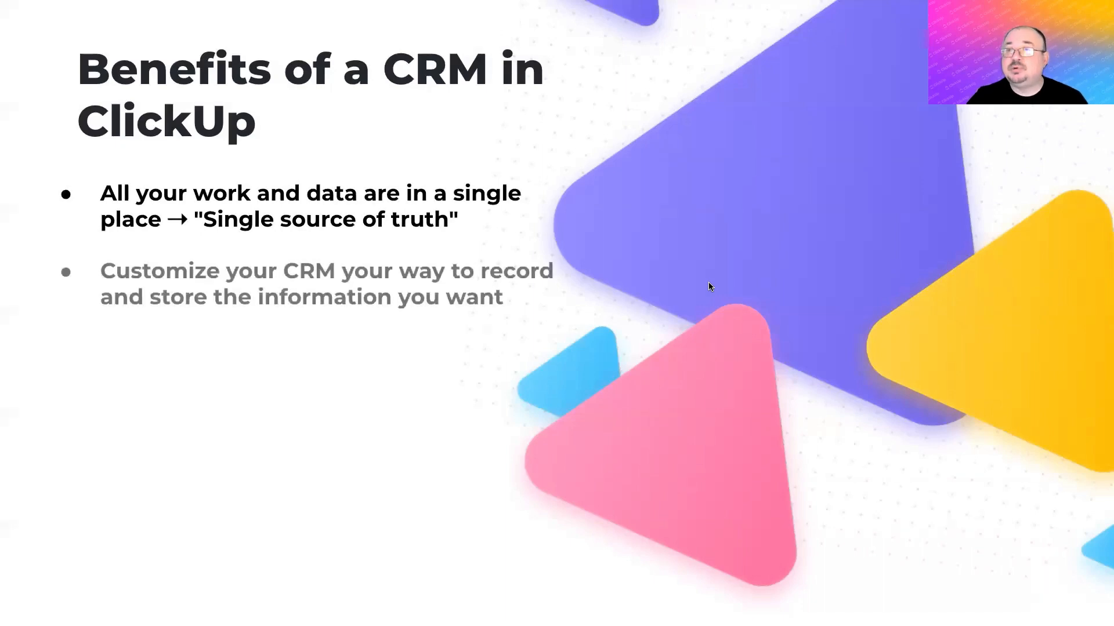
key("Right")
key("Right")
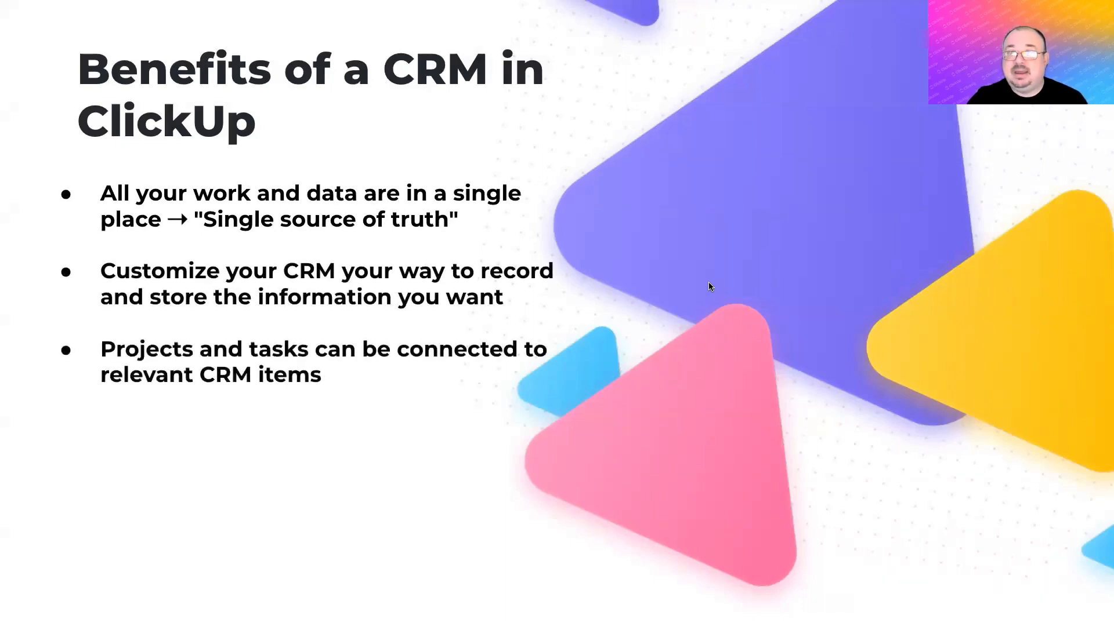
key("Right")
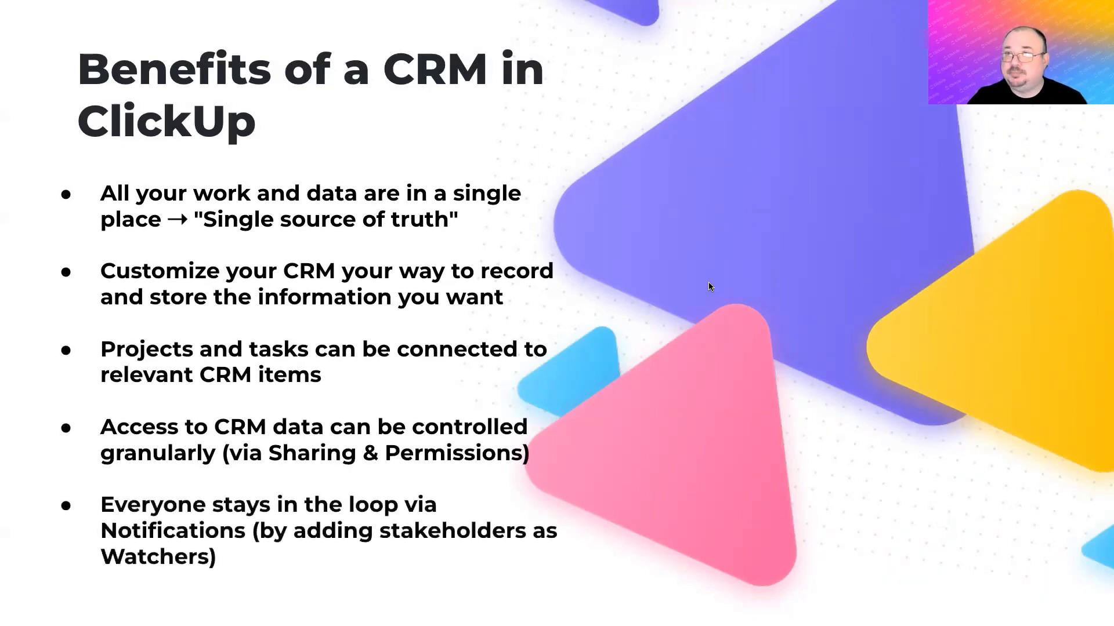